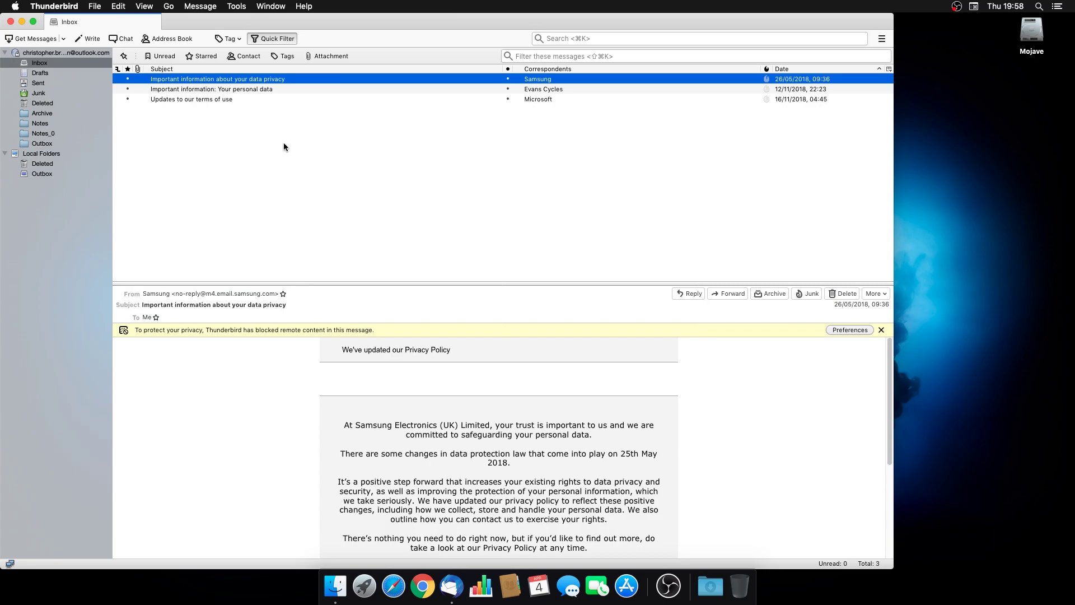
# - Open the Add-ons Manager from the Tools menu
pyautogui.click(236, 6)
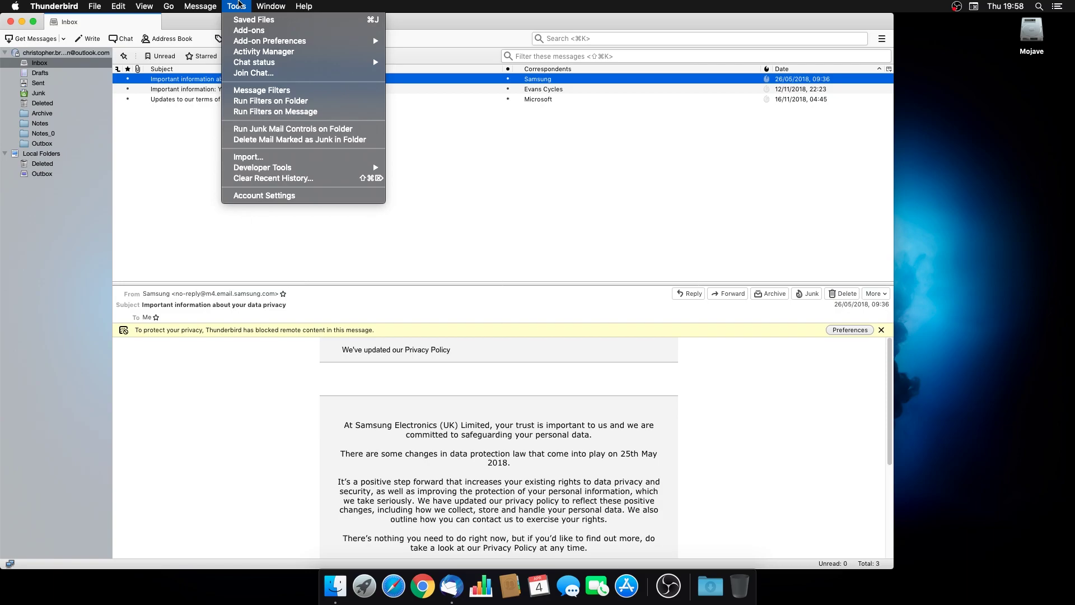
pyautogui.click(426, 145)
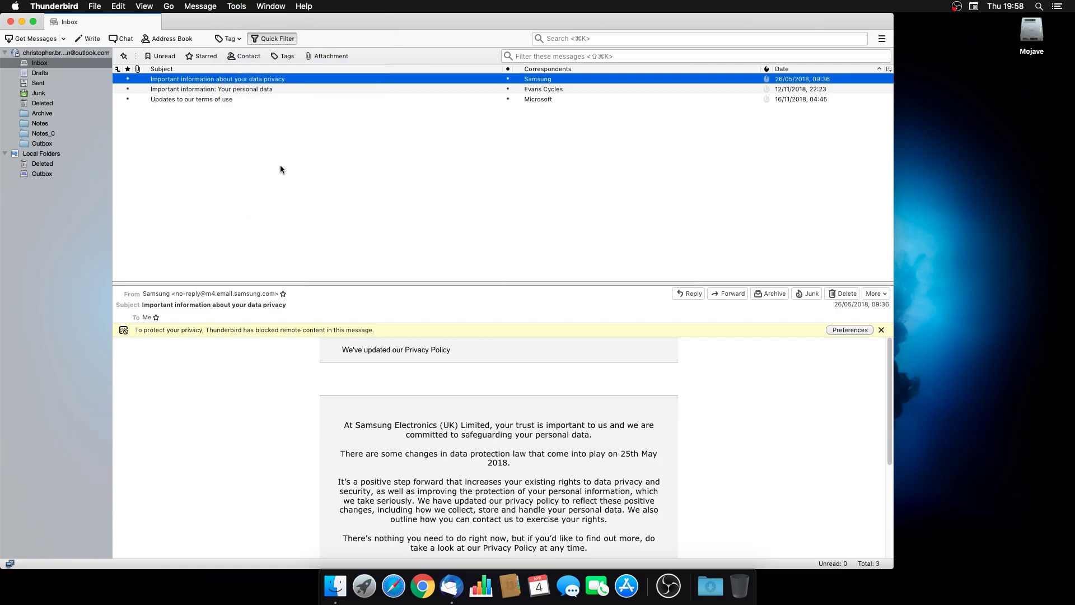
pyautogui.click(237, 6)
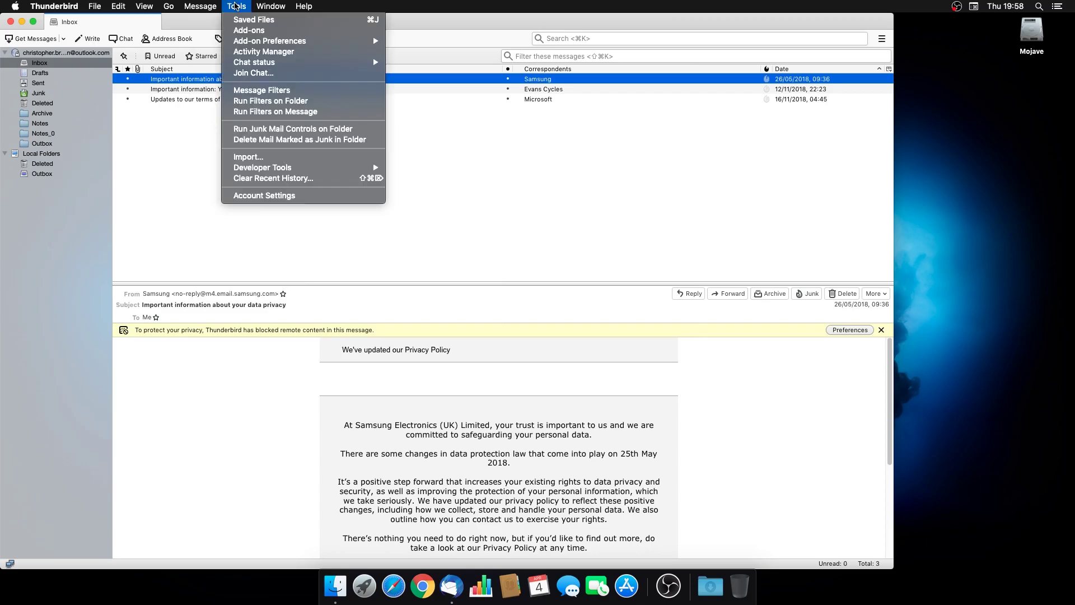
pyautogui.click(249, 31)
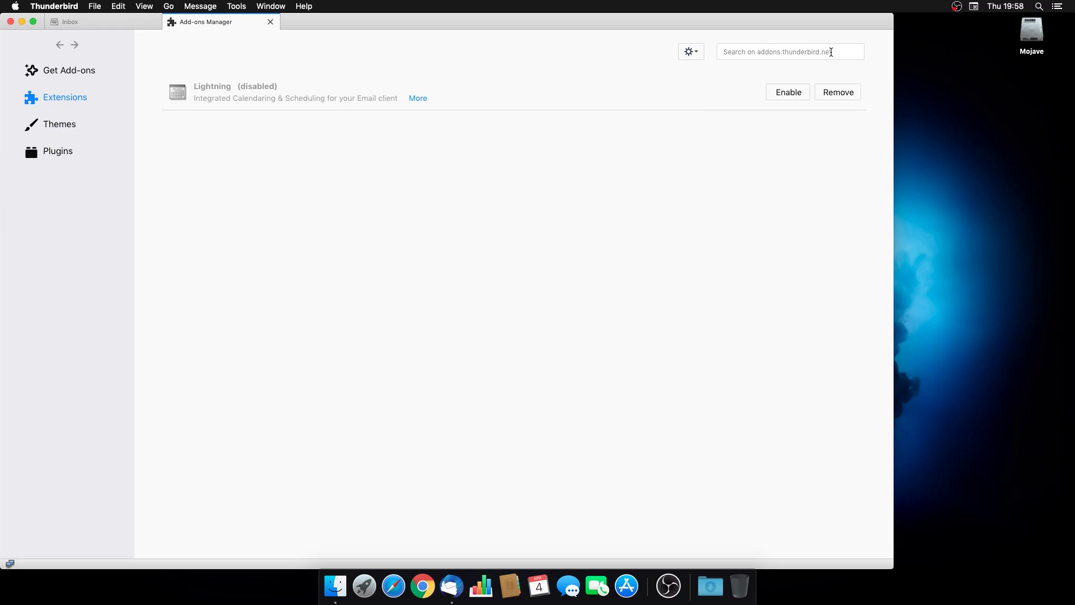
# - Search the add-ons site for 'mail merge'
pyautogui.click(830, 52)
pyautogui.write('mail merge')
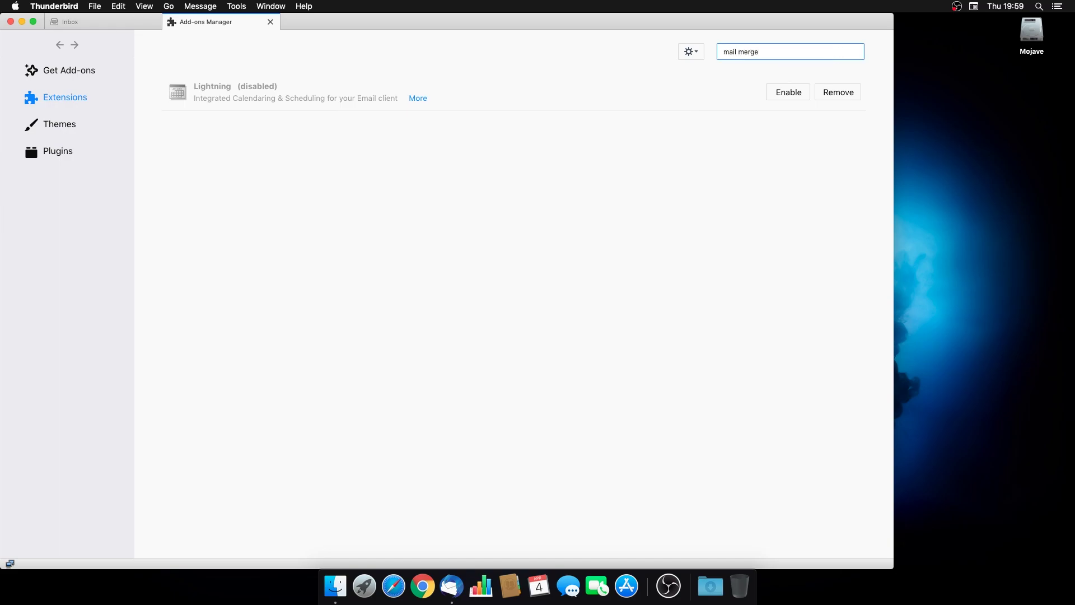
pyautogui.press('Return')
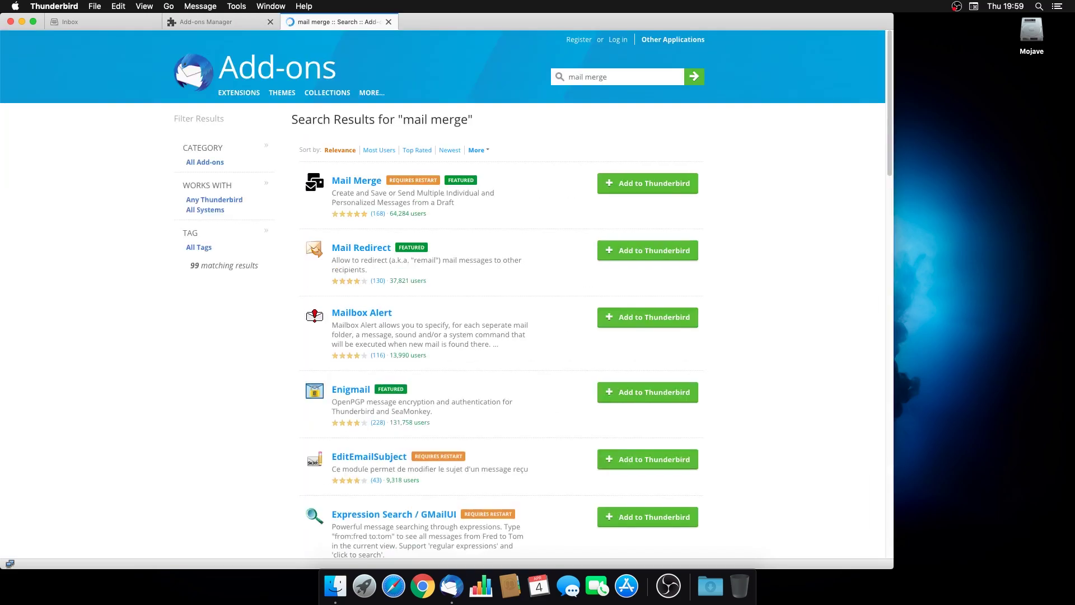
# - From the 'mail merge' results, open the Mail Merge add-on and install it
pyautogui.click(130, 23)
pyautogui.click(207, 22)
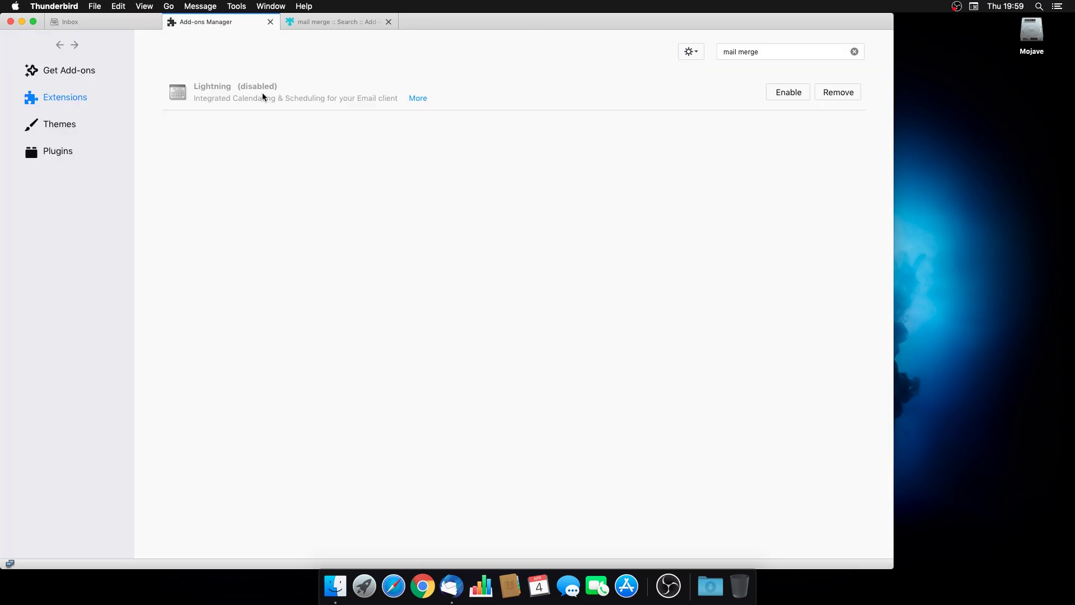
pyautogui.click(311, 22)
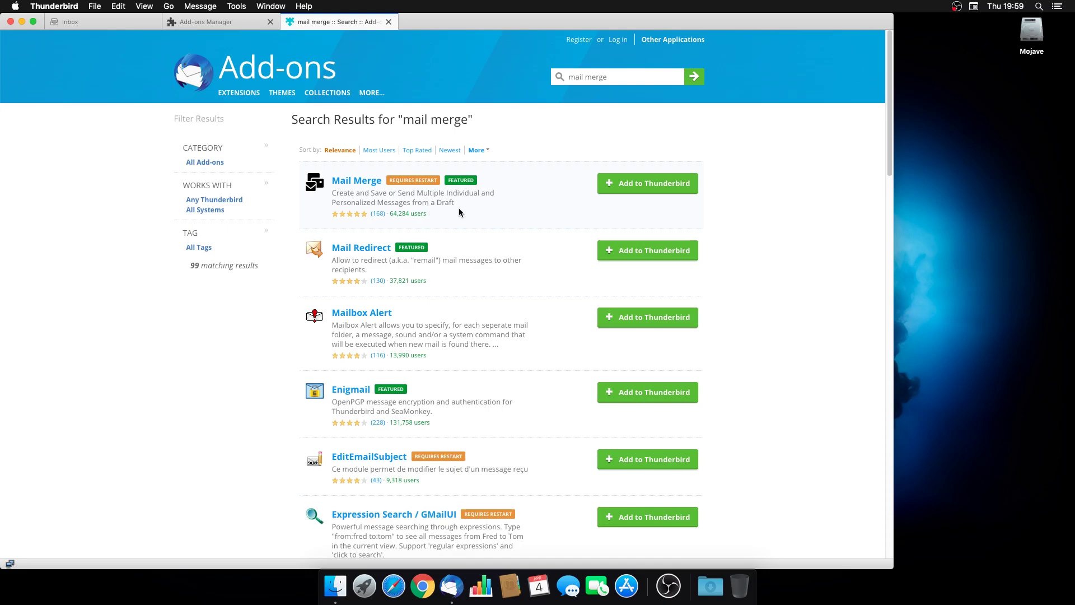
pyautogui.click(357, 182)
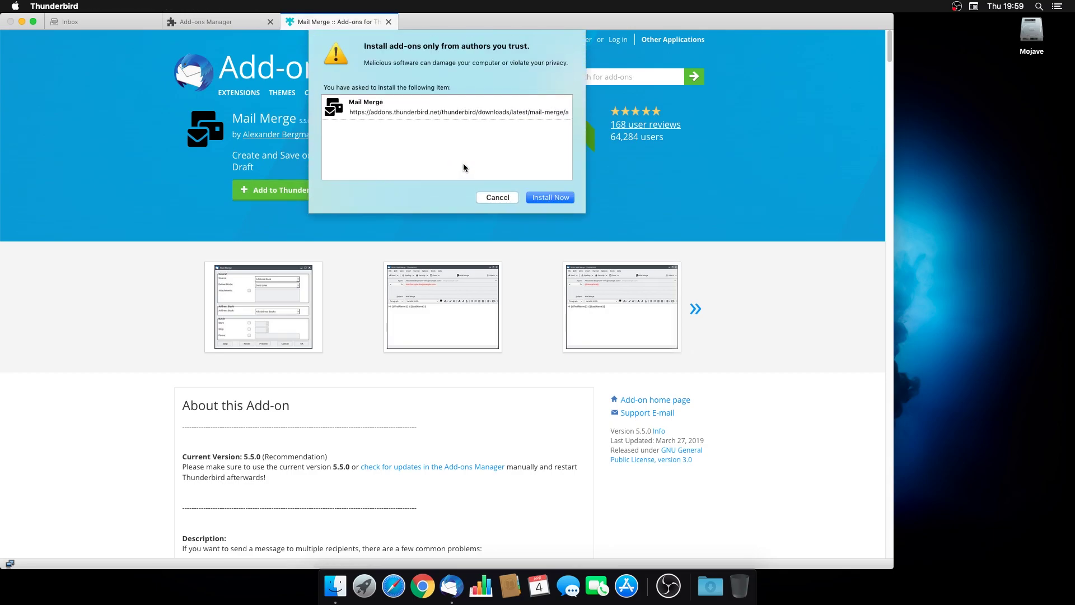
pyautogui.click(565, 200)
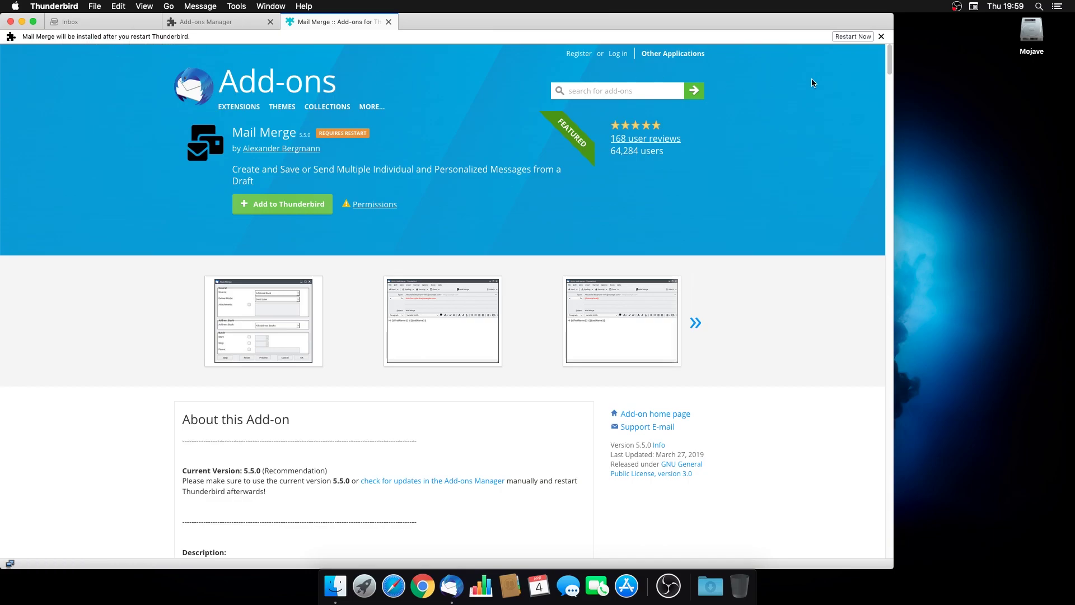
# - Restart Thunderbird to finish installing Mail Merge, skipping default-client integration
pyautogui.click(855, 38)
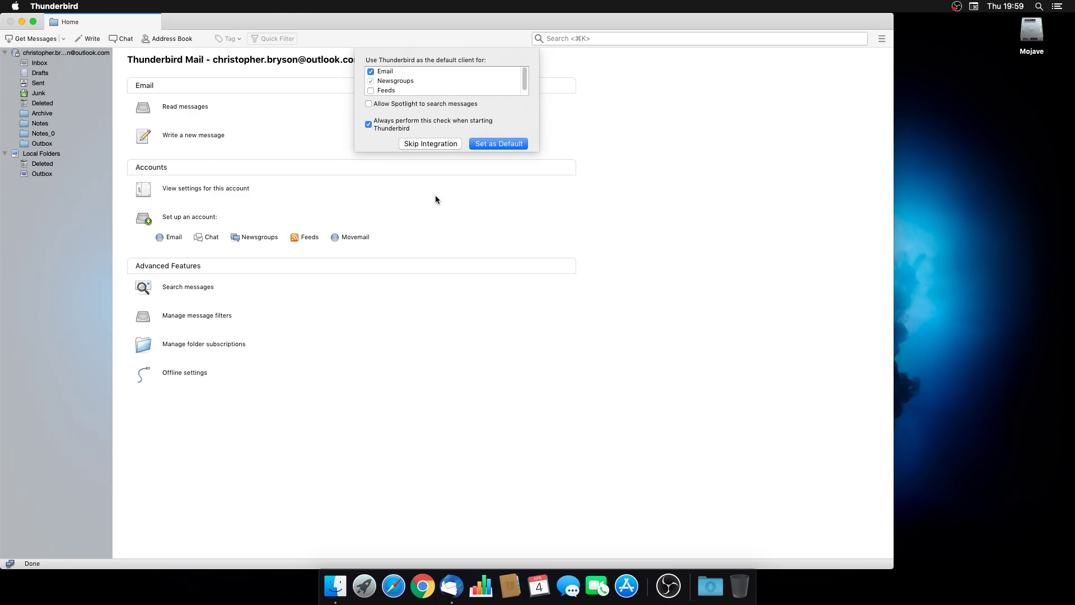
pyautogui.click(430, 145)
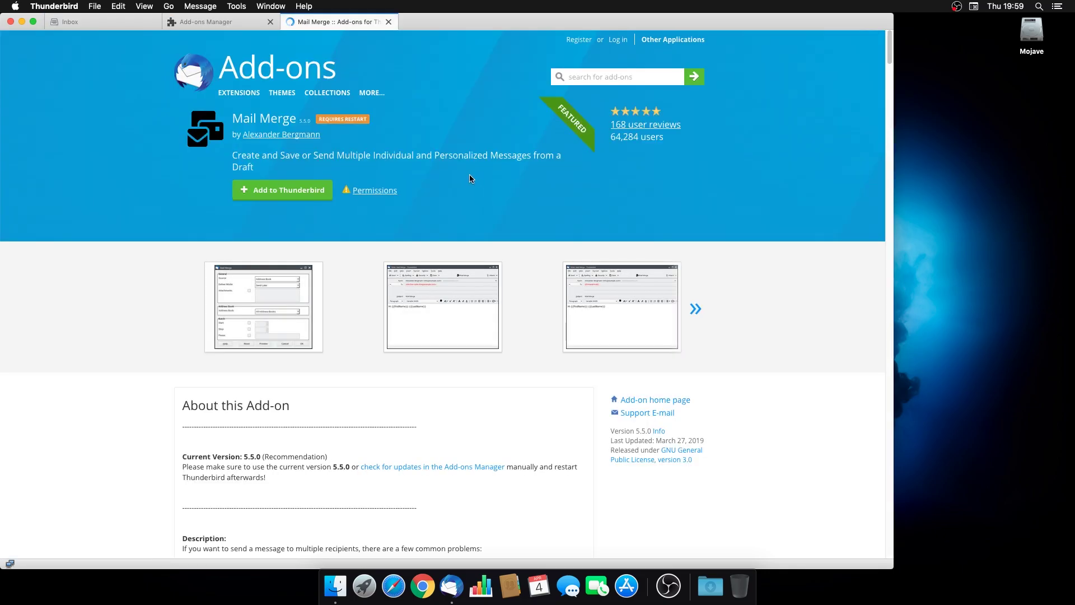
pyautogui.click(389, 22)
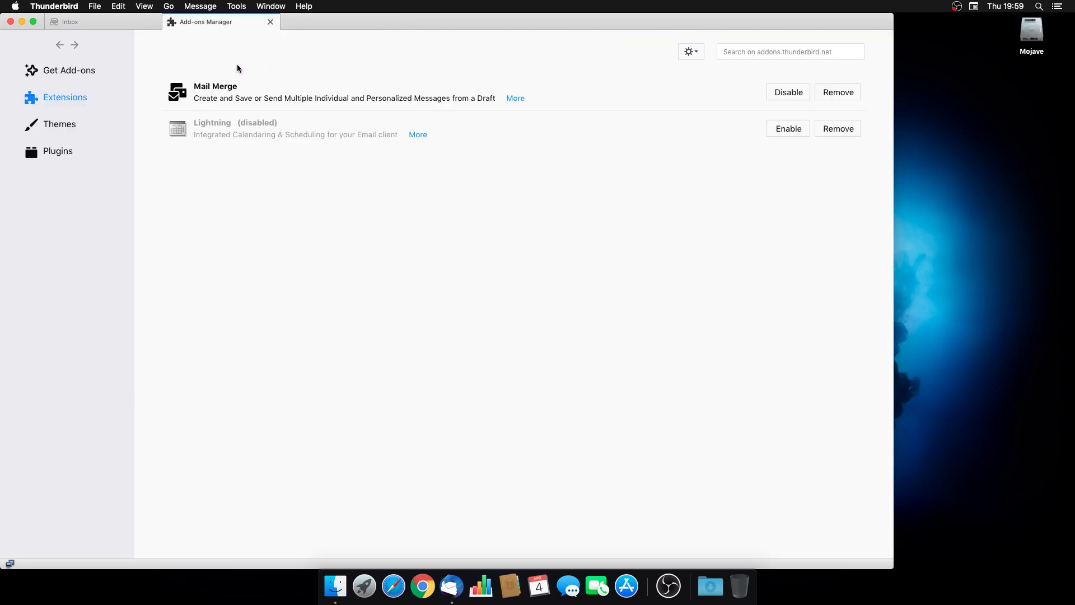
# - Remove the Lightning extension and close the Add-ons Manager tab
pyautogui.click(252, 99)
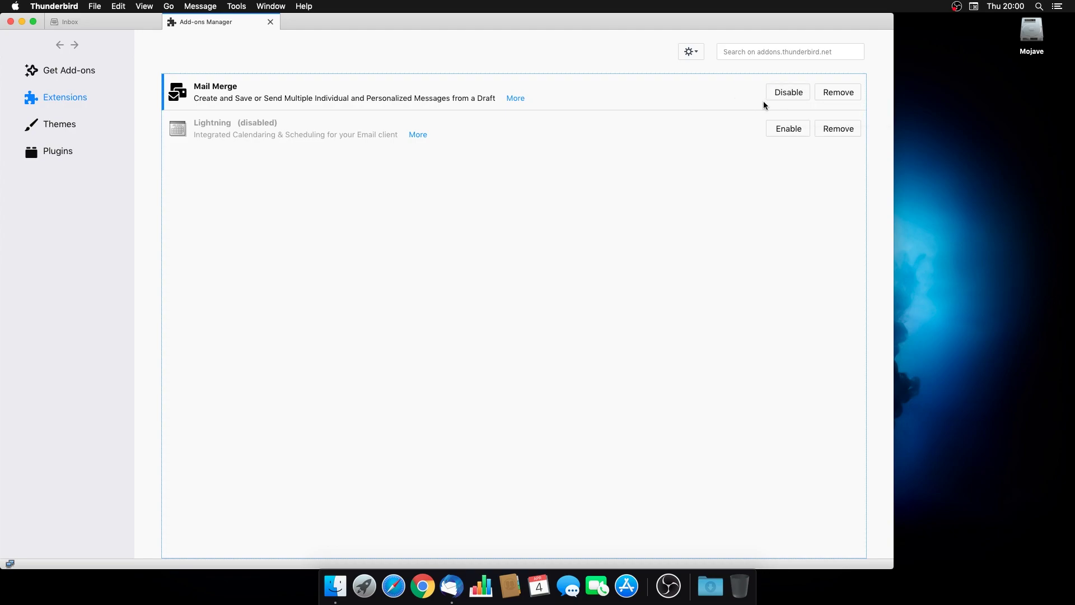
pyautogui.click(831, 130)
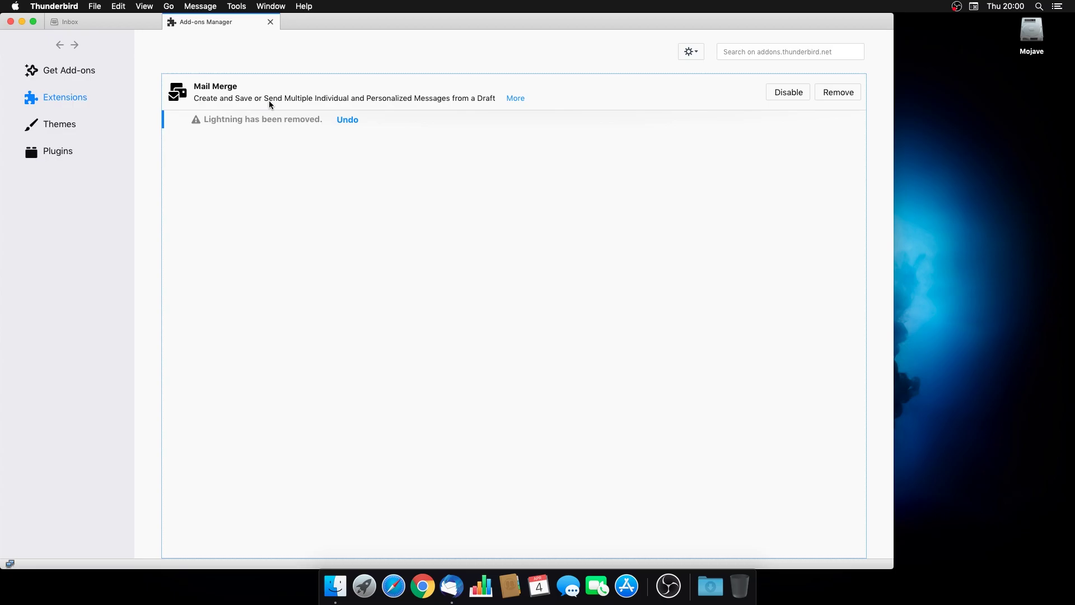
pyautogui.click(271, 22)
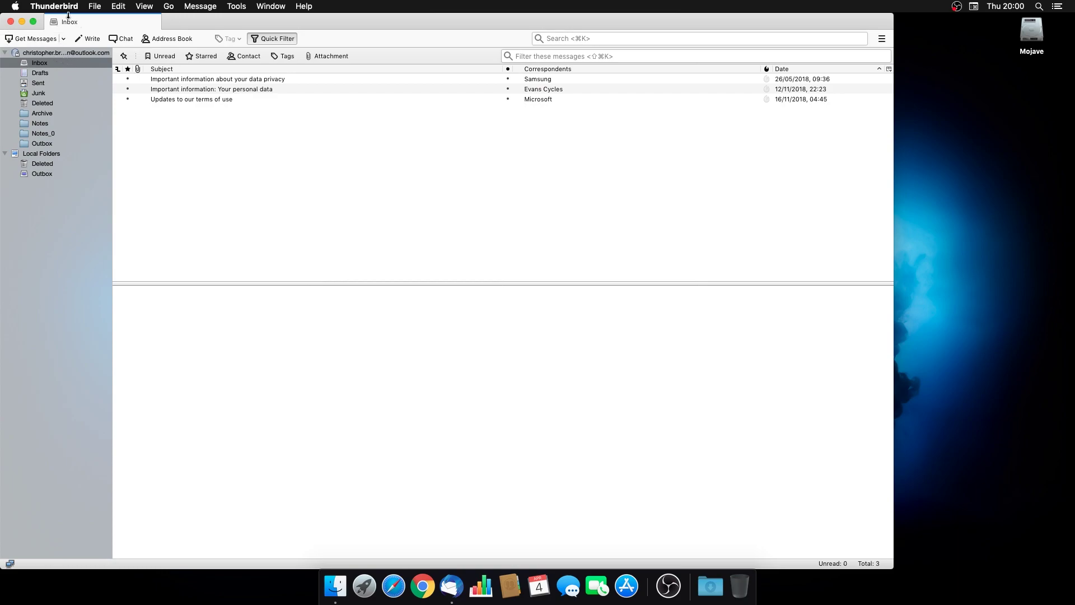
pyautogui.click(90, 39)
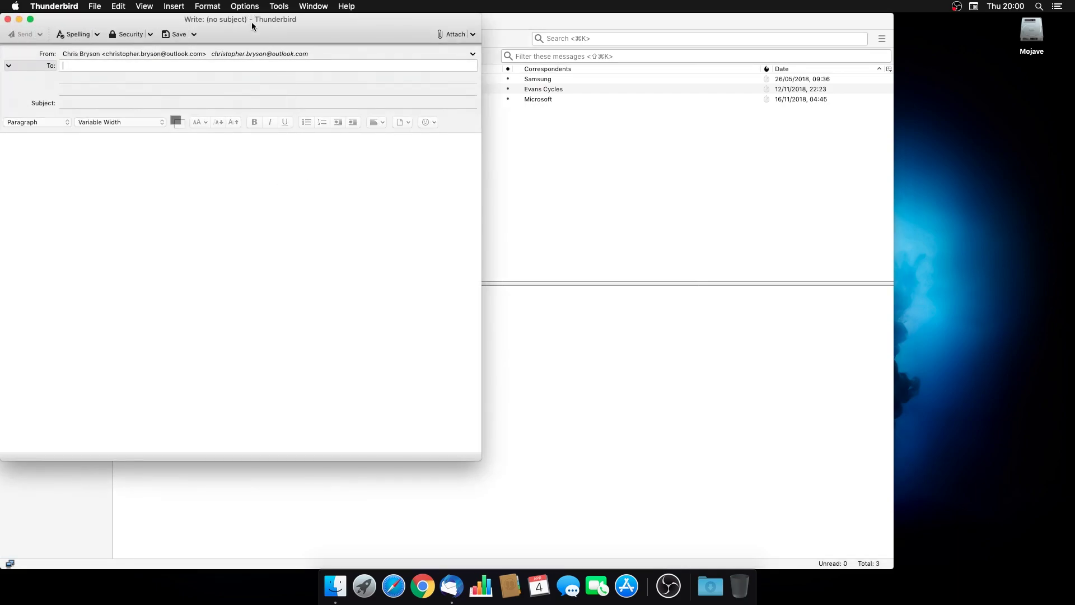
pyautogui.moveTo(251, 22); pyautogui.dragTo(379, 54)
pyautogui.click(94, 6)
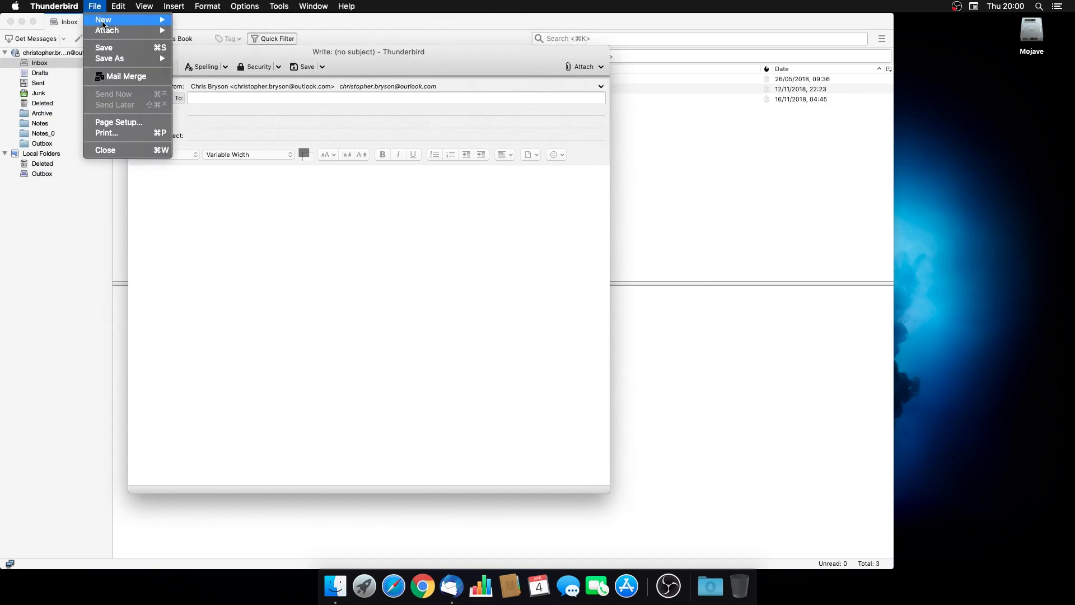
pyautogui.click(128, 78)
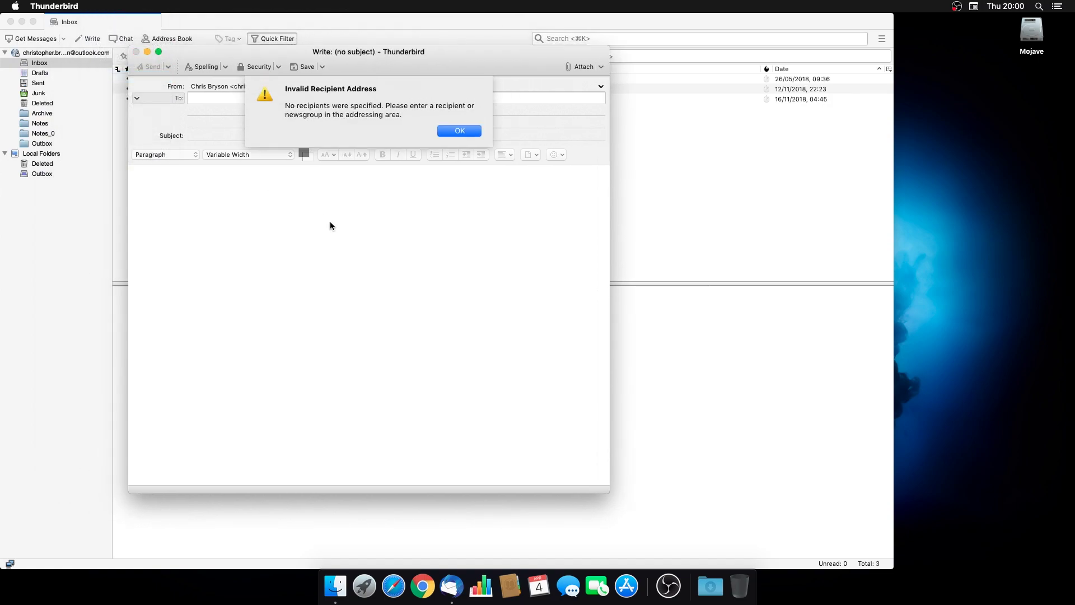
pyautogui.click(461, 130)
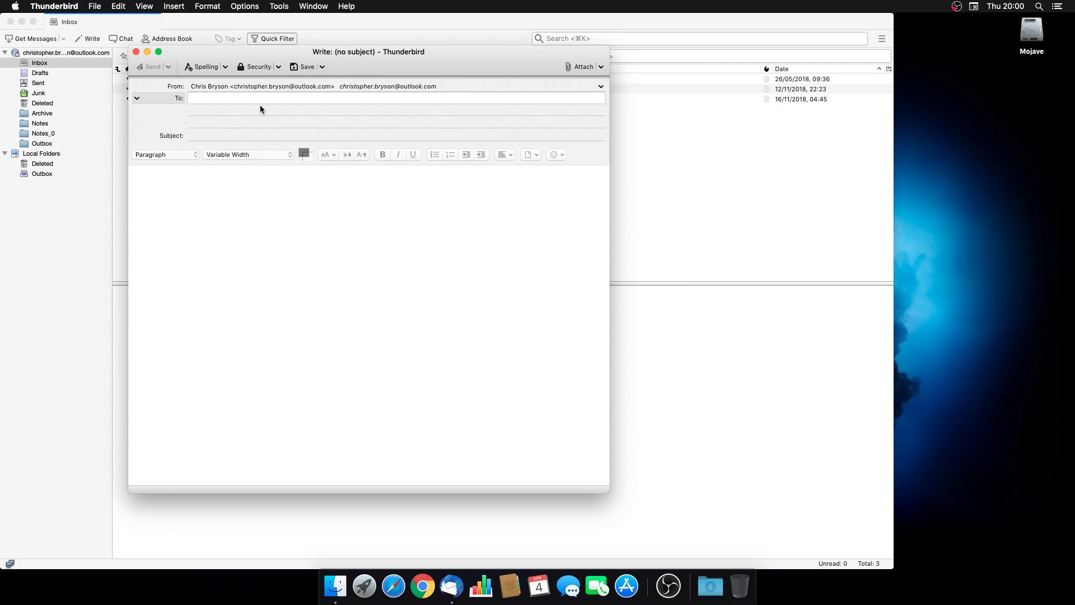
pyautogui.click(136, 51)
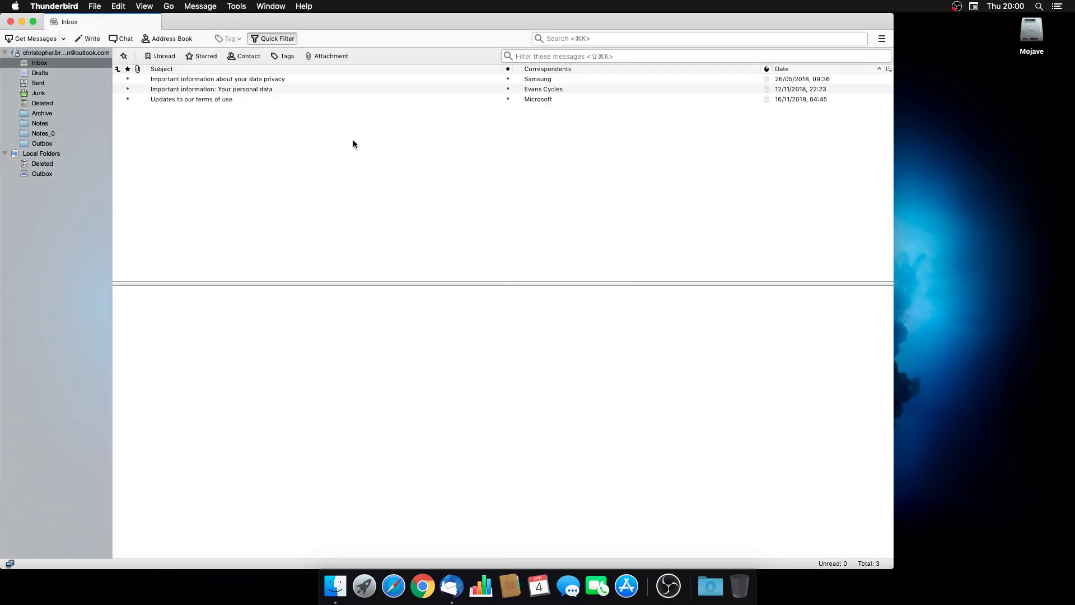
# - Hide Thunderbird, launch Numbers, and create a spreadsheet from the Blank template
pyautogui.press('super+q')
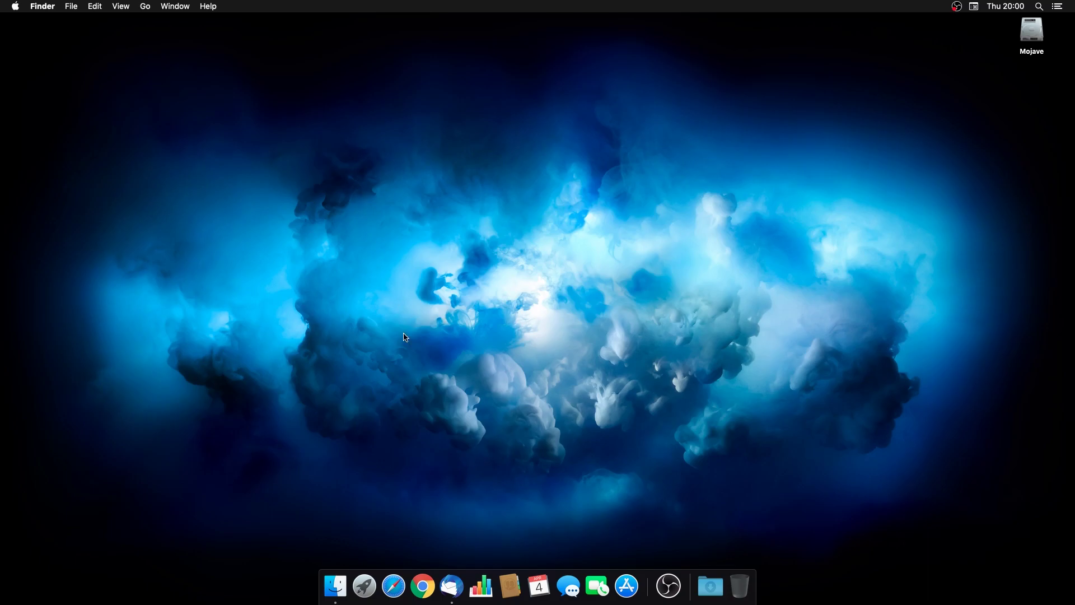
pyautogui.click(491, 591)
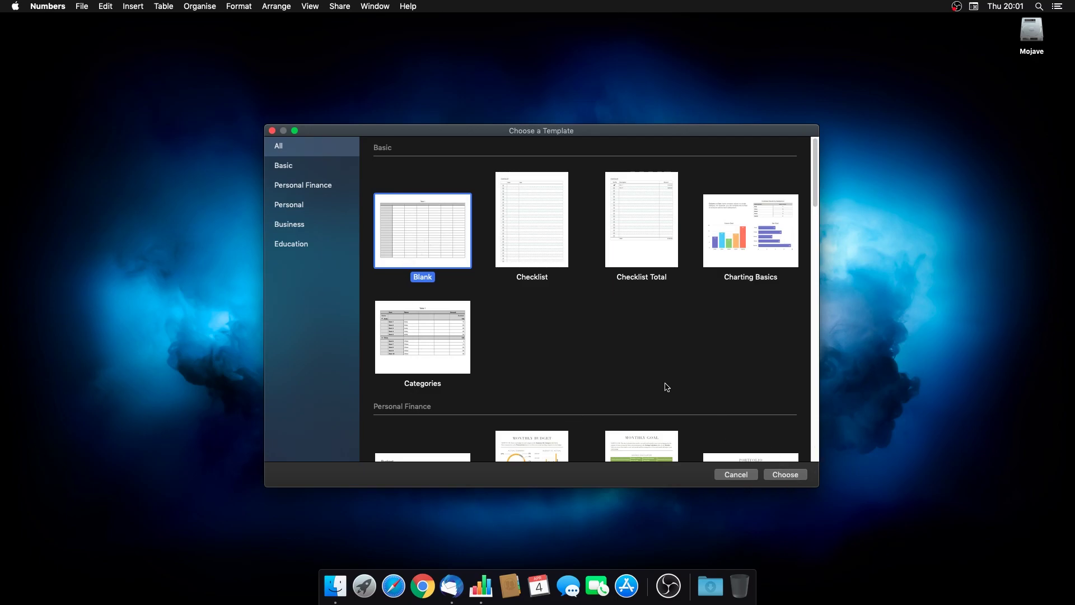
pyautogui.press('Return')
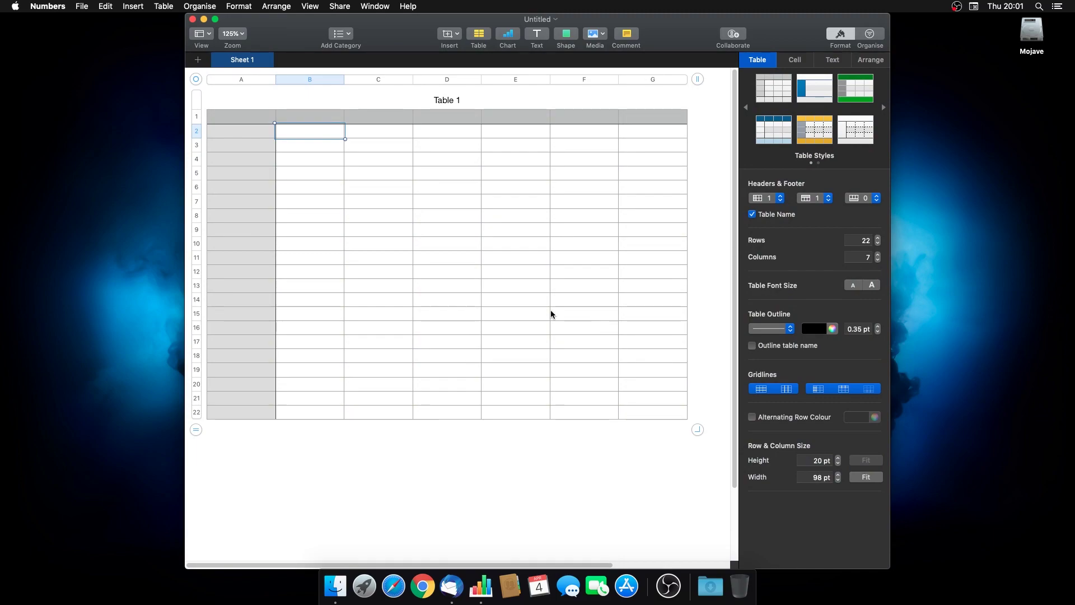
# - Enter the column headers Name and Email in cells A1 and B1
pyautogui.click(248, 118)
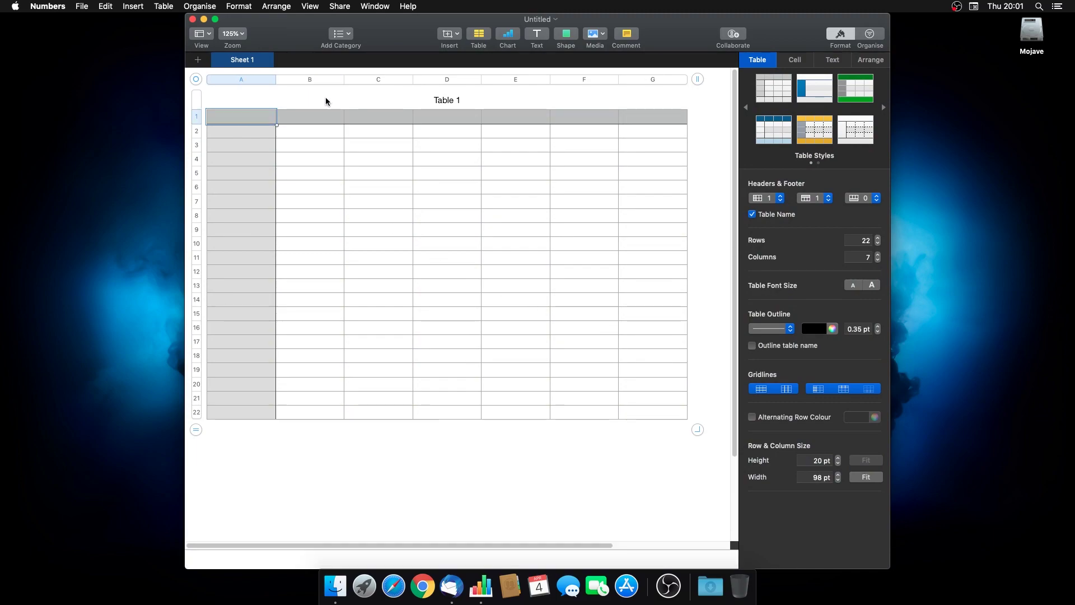
pyautogui.write('Name')
pyautogui.press('Tab')
pyautogui.write('Emai')
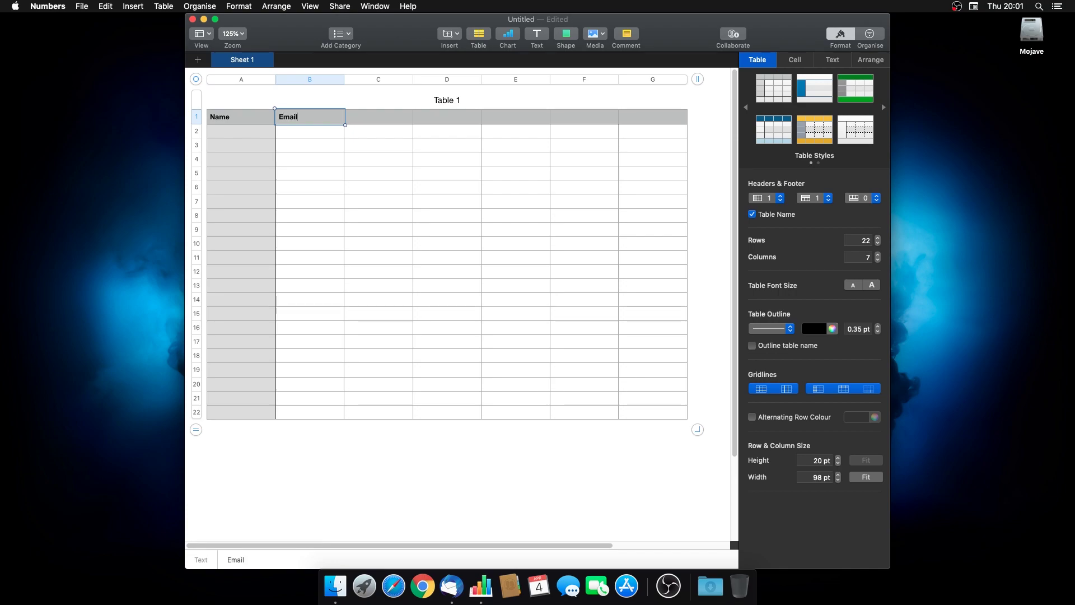
pyautogui.press('Tab')
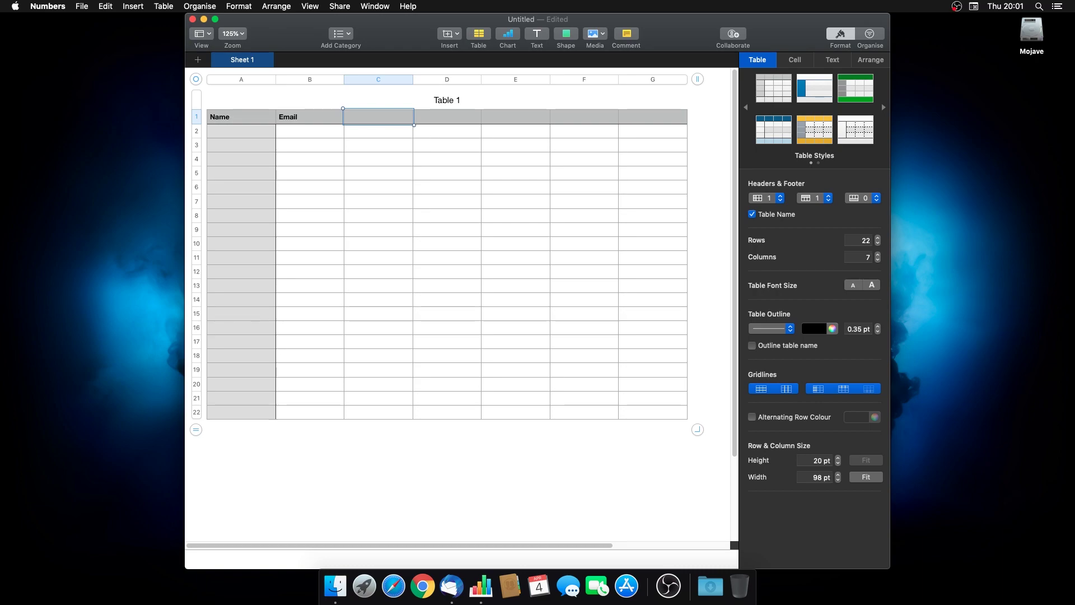
# - Enter the first contact's name and test e-mail address in row 2
pyautogui.click(236, 133)
pyautogui.write('Bob')
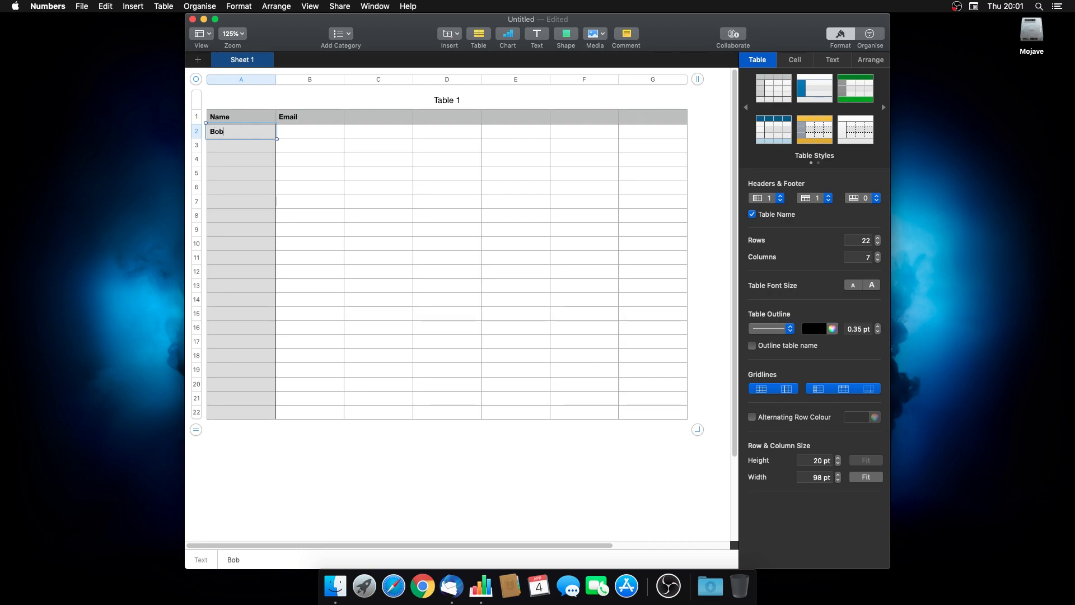
pyautogui.press('Tab')
pyautogui.write('bob@')
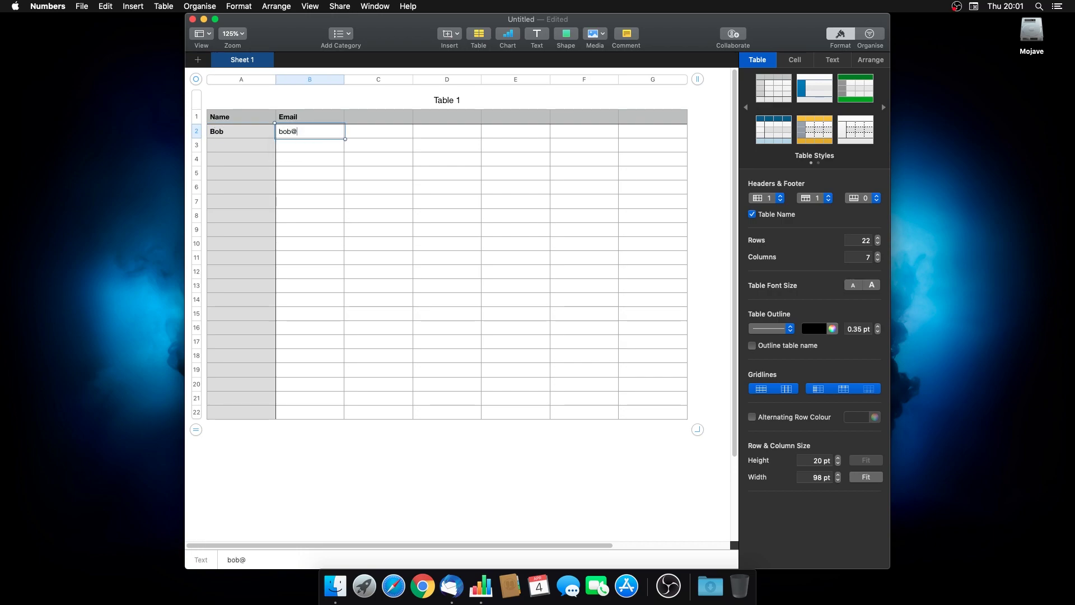
pyautogui.write('test.com')
pyautogui.press('Return')
# - Enter the second and third contacts' names and test e-mail addresses in rows 3–4
pyautogui.write('Jim')
pyautogui.press('Tab')
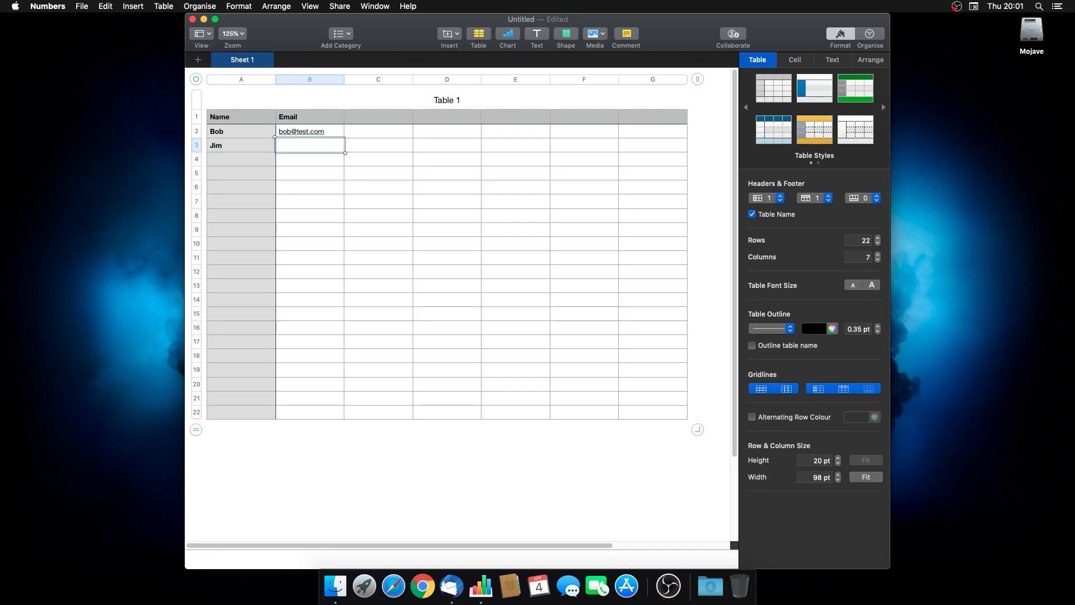
pyautogui.write('jim@test.com')
pyautogui.press('Return')
pyautogui.write('Steve')
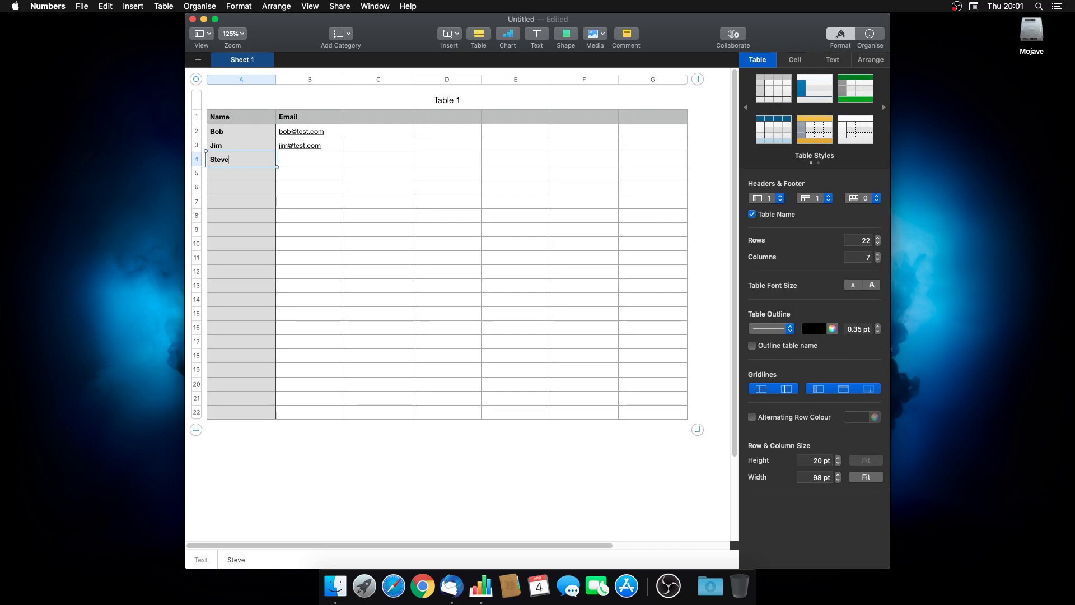
pyautogui.press('Tab')
pyautogui.write('steve')
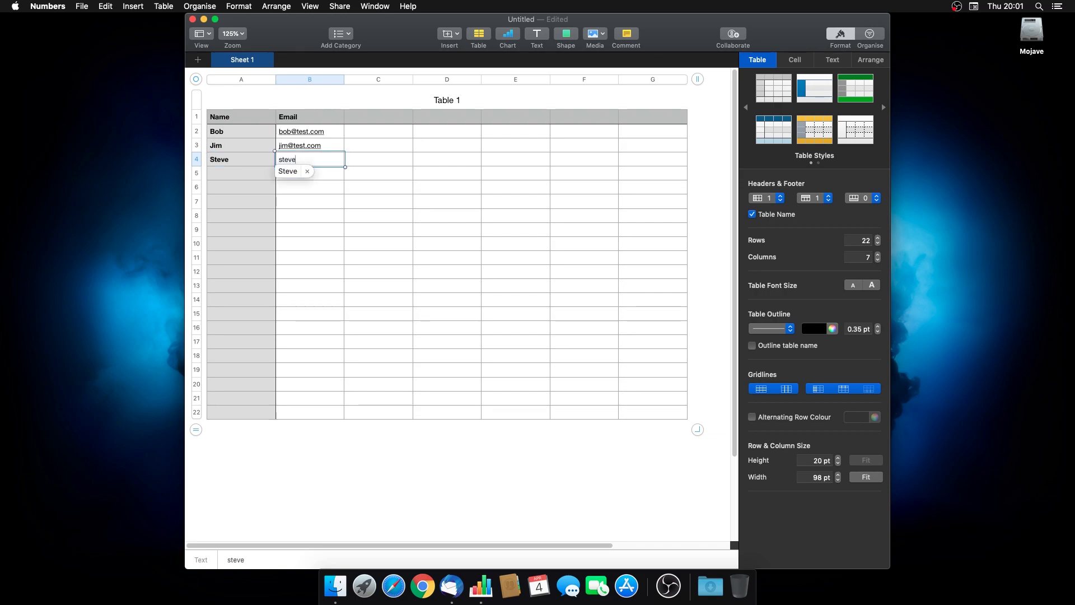
pyautogui.write('@test.com')
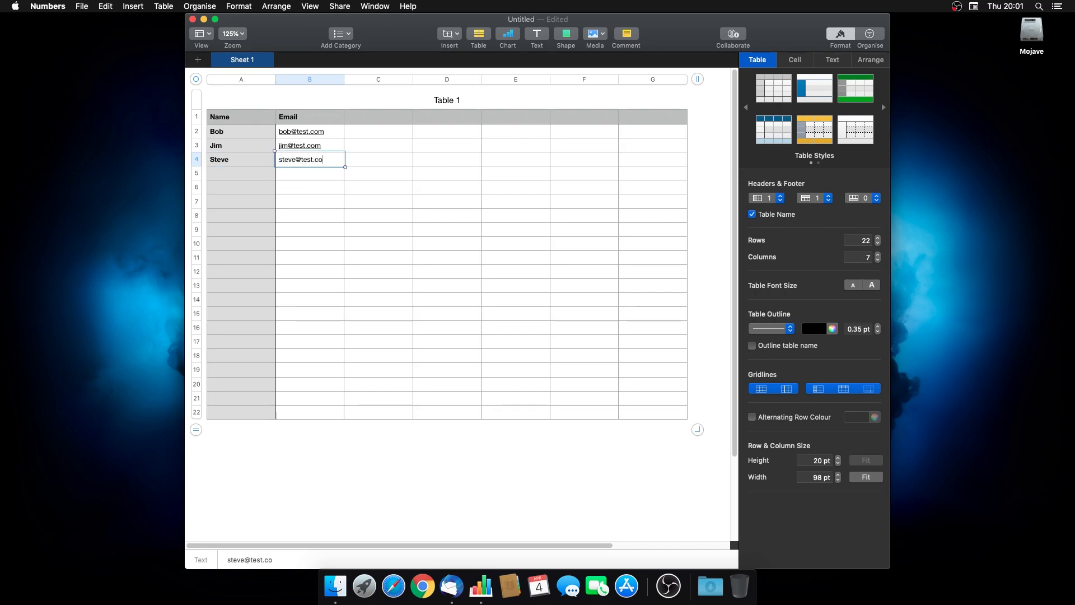
pyautogui.click(357, 177)
pyautogui.click(258, 177)
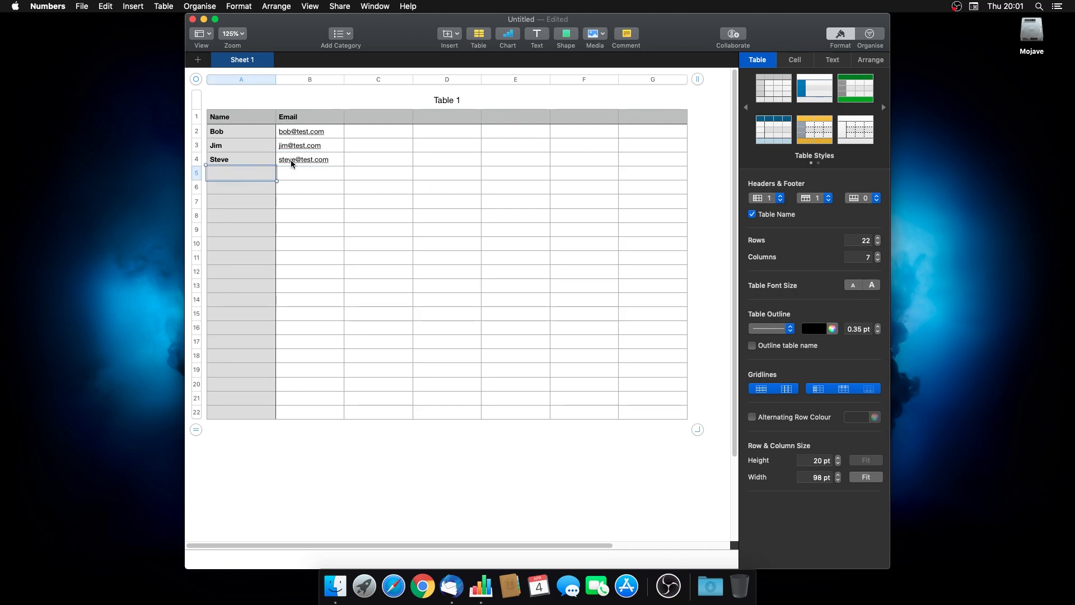
# - Export the table as CSV, keeping Unicode (UTF-8) encoding in Advanced Options
pyautogui.click(83, 8)
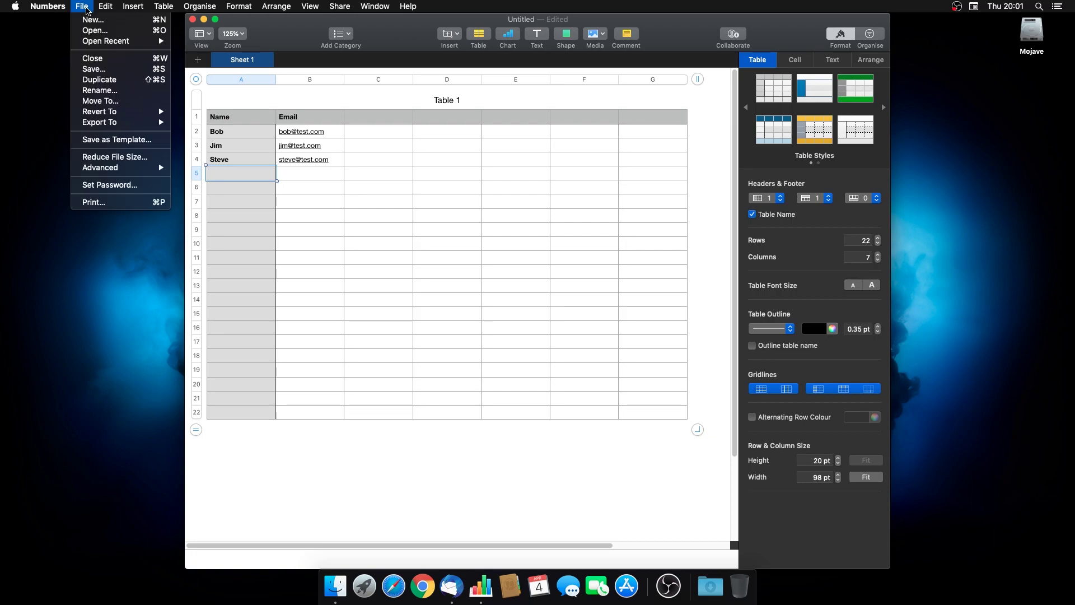
pyautogui.moveTo(109, 124)
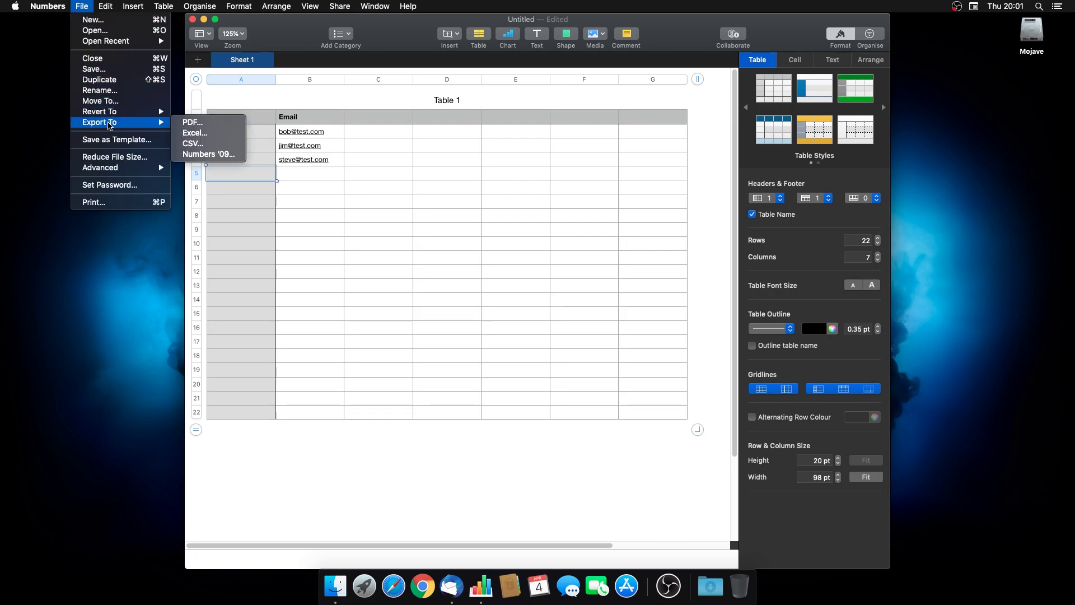
pyautogui.click(220, 147)
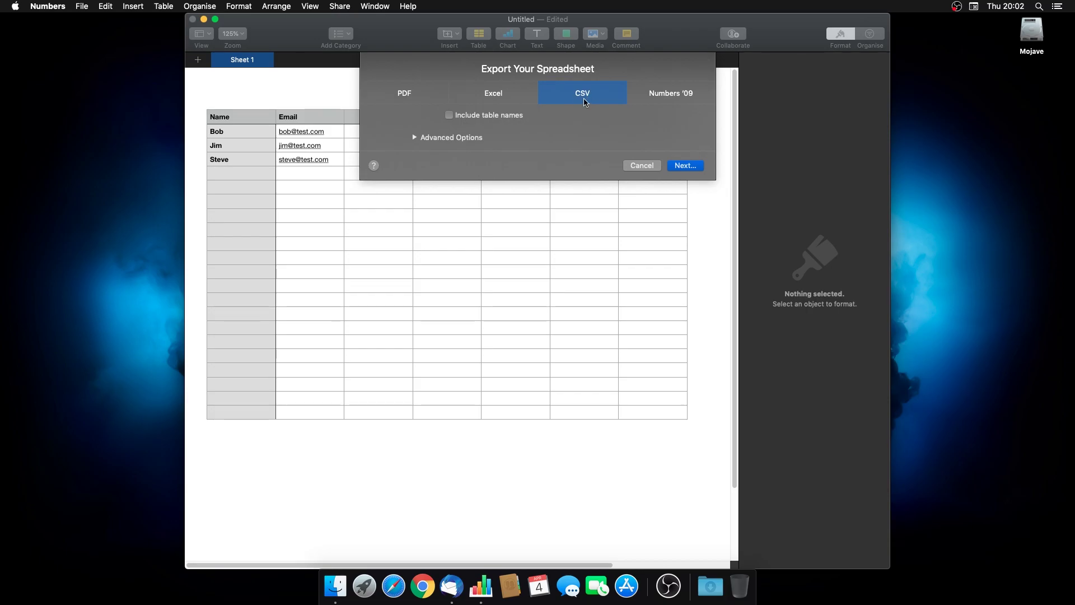
pyautogui.click(463, 137)
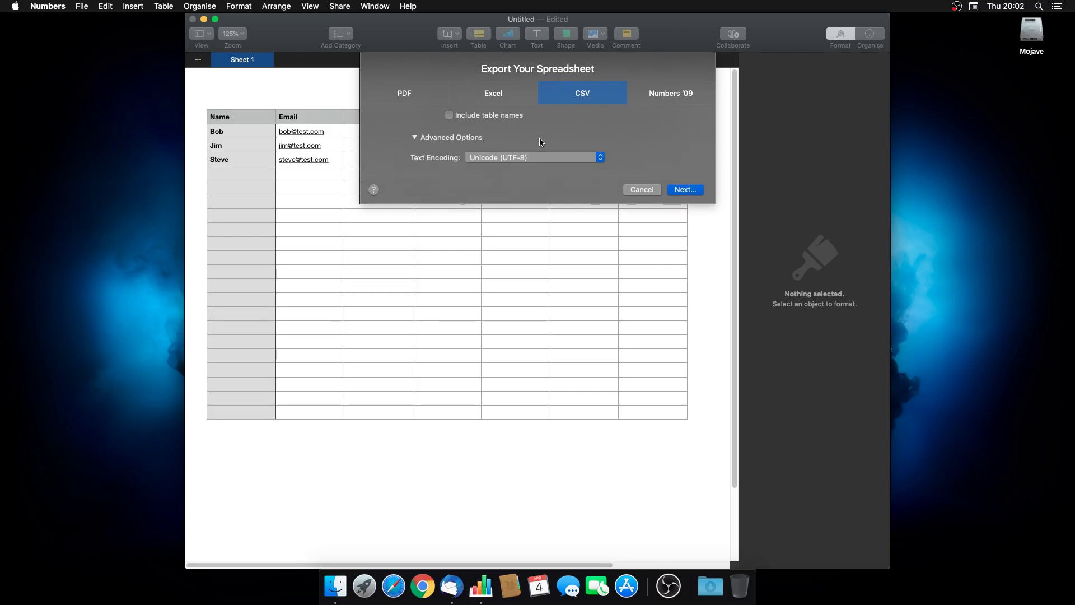
pyautogui.click(598, 159)
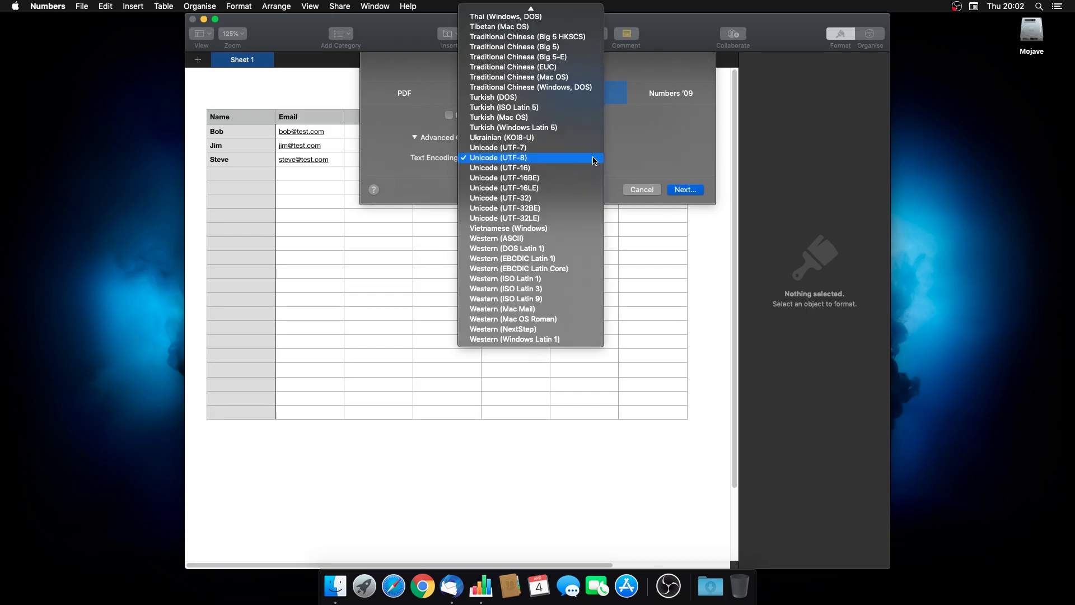
pyautogui.click(592, 160)
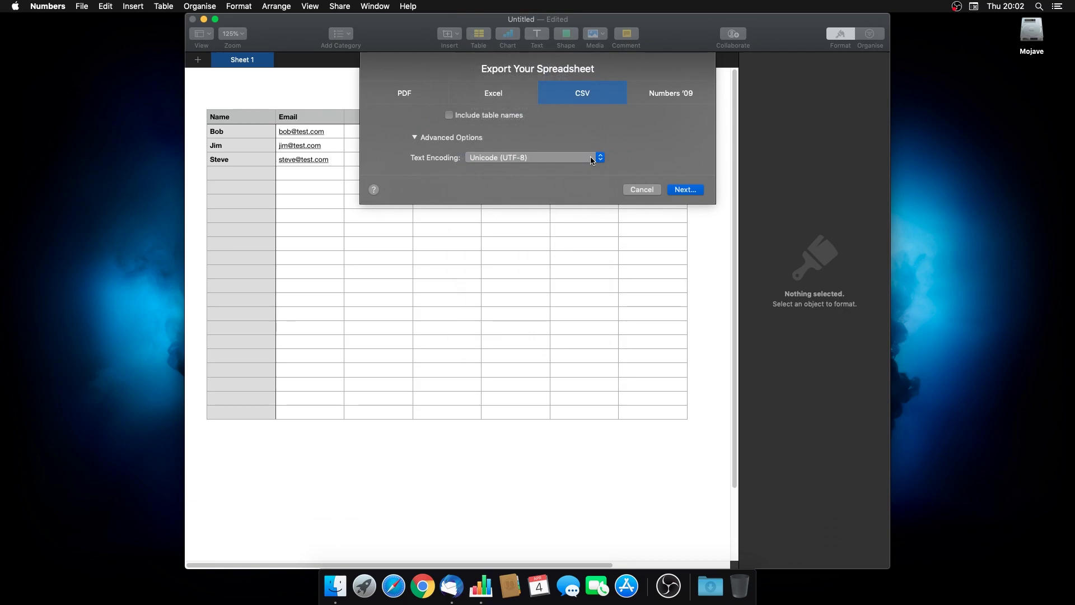
pyautogui.click(684, 190)
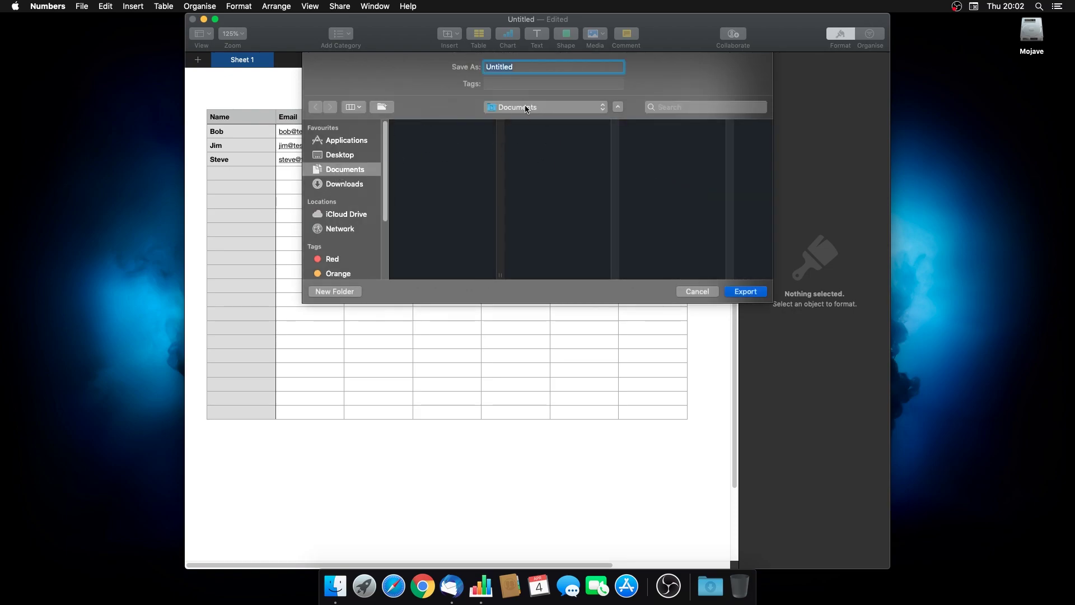
# - Save the CSV export as mail-merge-recipients in Documents
pyautogui.click(563, 110)
pyautogui.click(563, 113)
pyautogui.write('mail-merge-recipients')
pyautogui.click(751, 290)
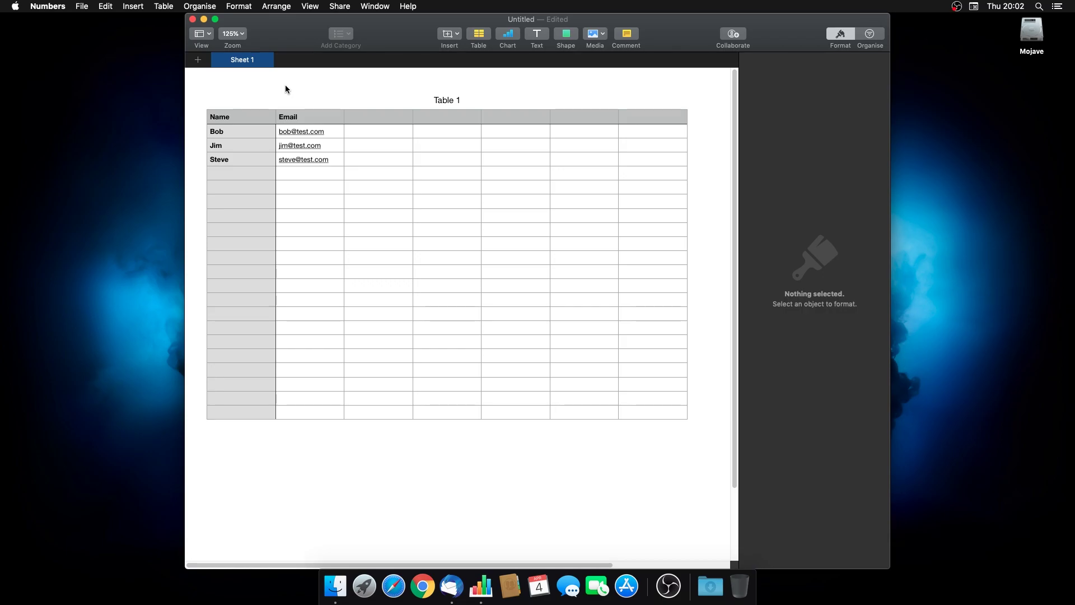
# - Quit Numbers without saving the spreadsheet and go to the Documents folder
pyautogui.press('super+q')
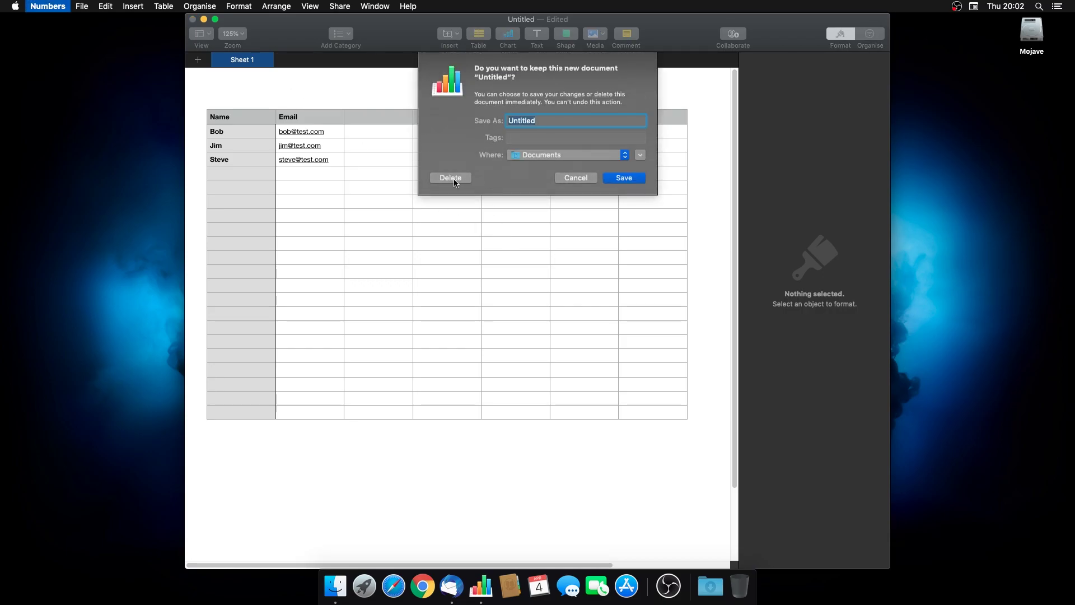
pyautogui.click(454, 180)
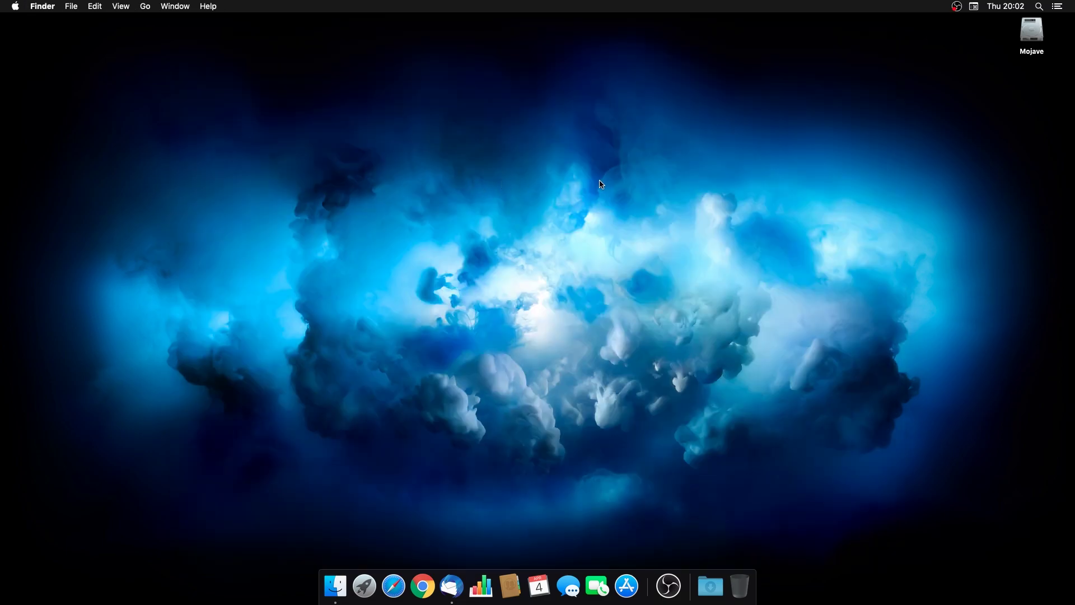
pyautogui.click(145, 10)
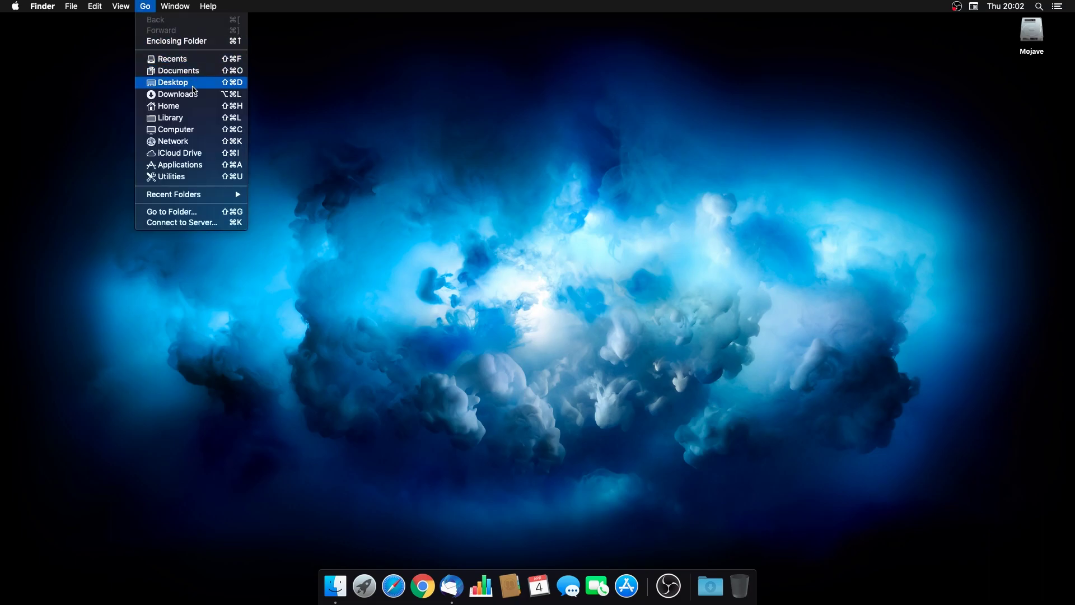
pyautogui.click(399, 185)
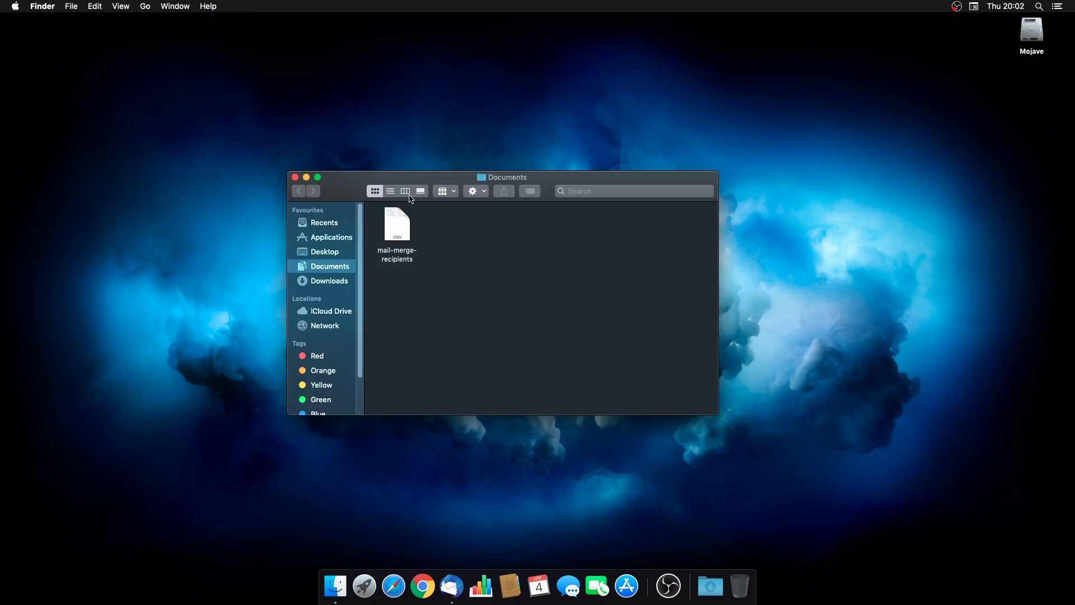
# - Check the mail-merge-recipients CSV in TextEdit, then close TextEdit
pyautogui.click(407, 242)
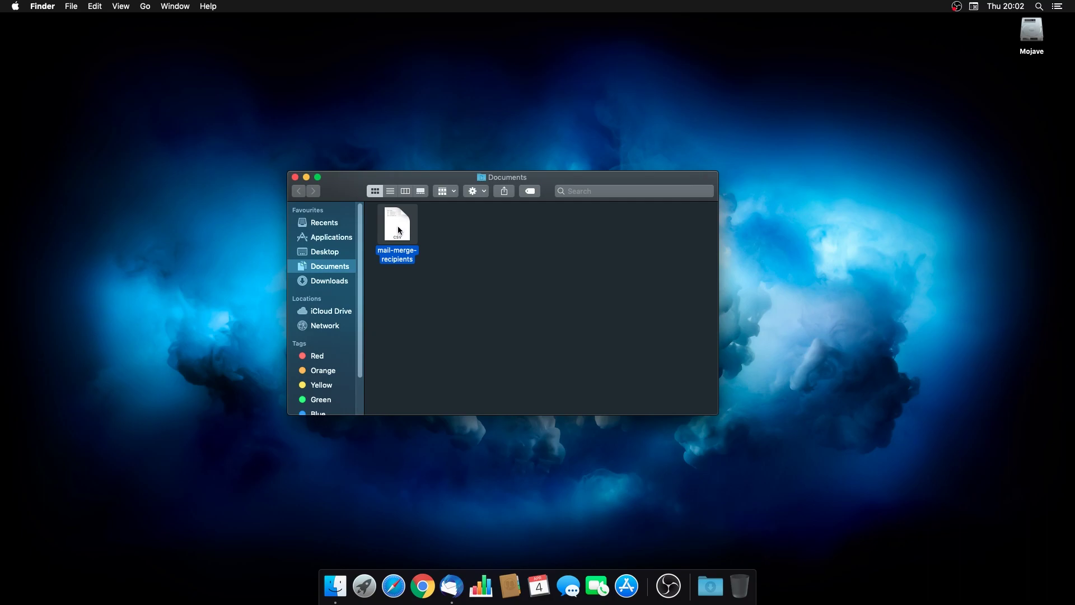
pyautogui.rightClick(399, 230)
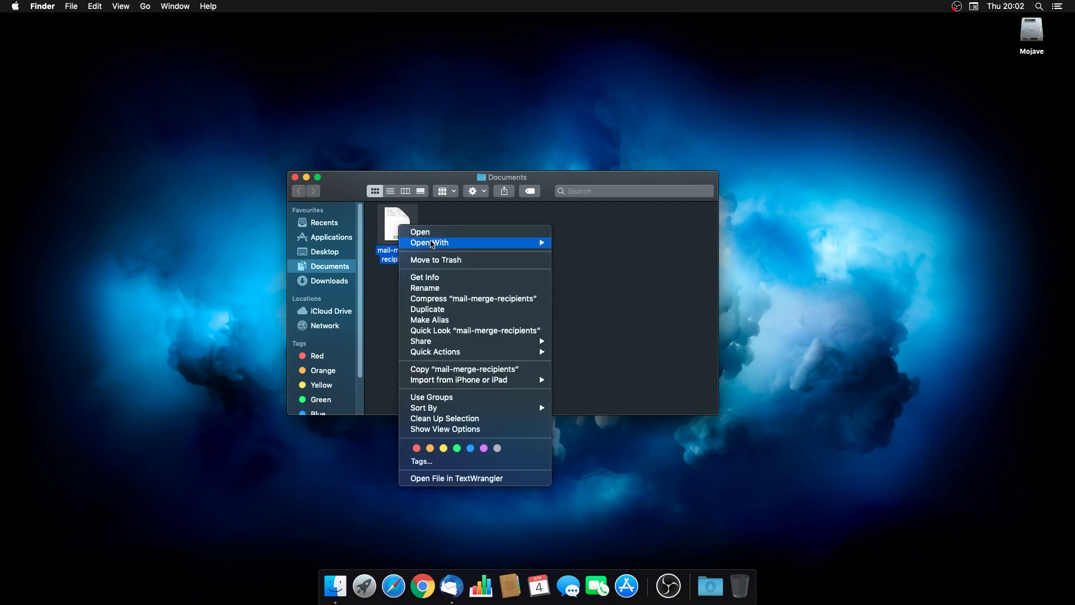
pyautogui.moveTo(435, 245)
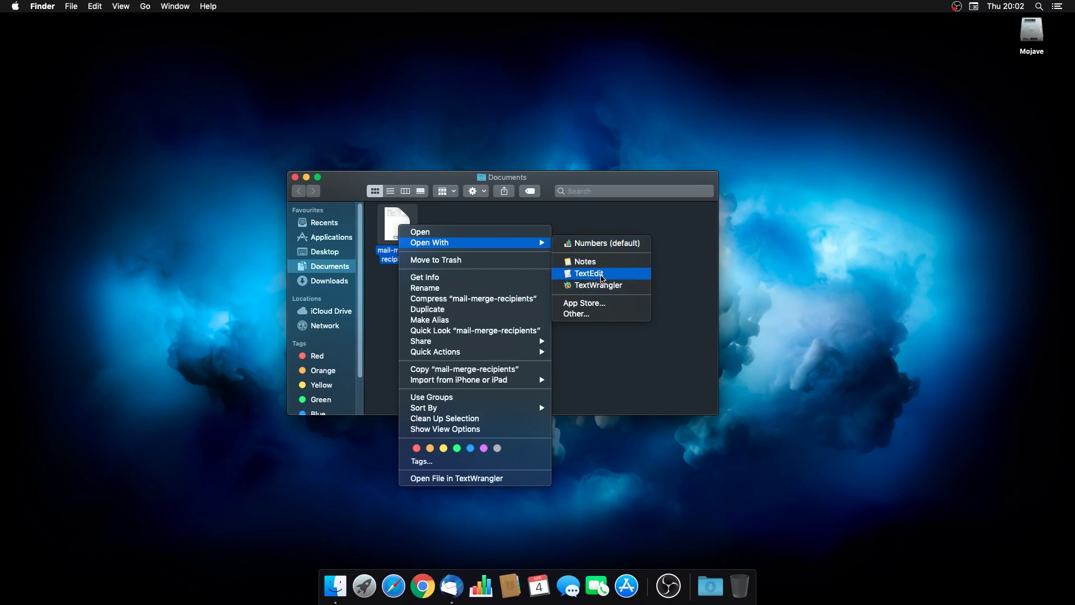
pyautogui.click(602, 276)
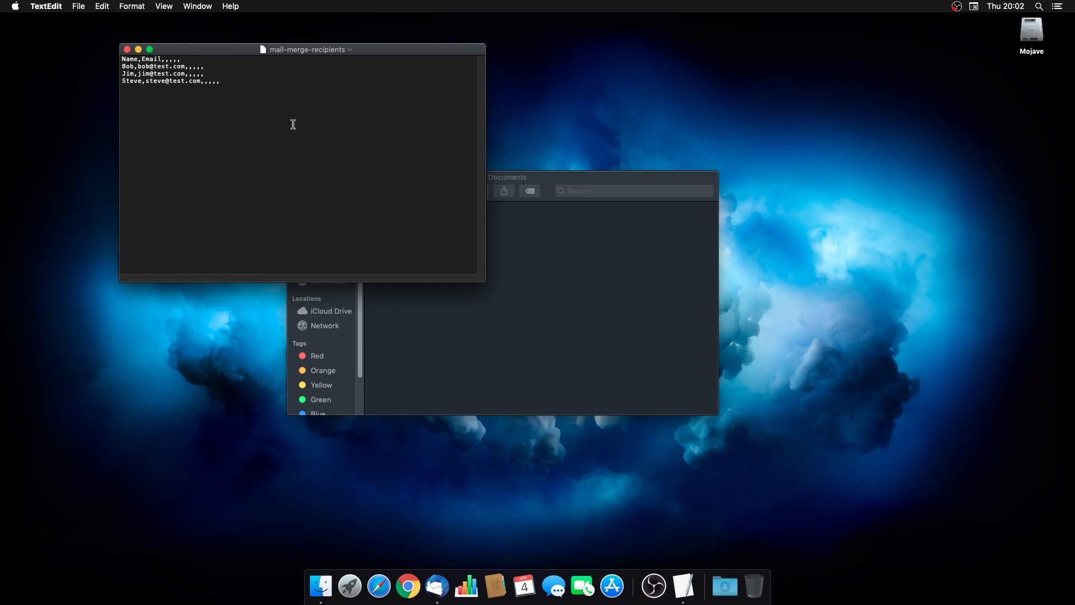
pyautogui.click(128, 50)
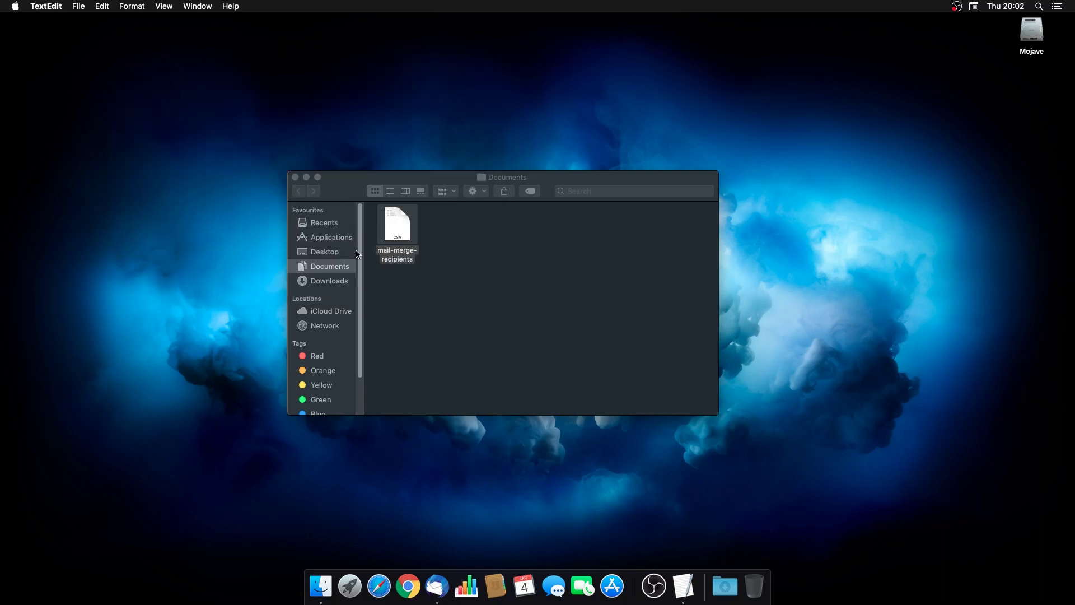
pyautogui.click(469, 277)
# - Start a new Thunderbird message addressed to {{Email}} with subject 'Test Message'
pyautogui.click(295, 178)
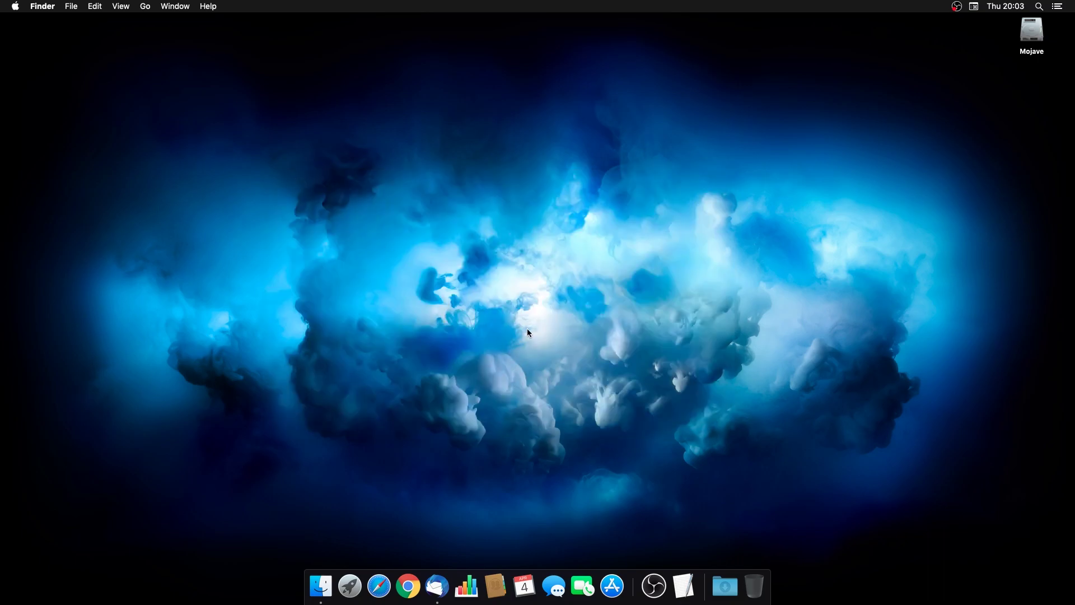
pyautogui.click(437, 585)
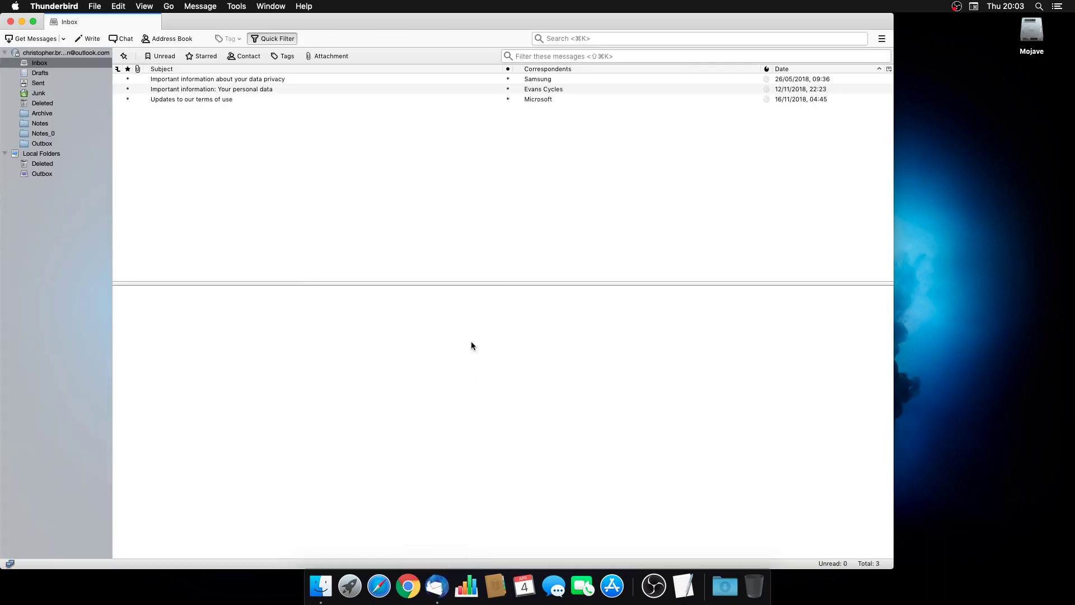
pyautogui.click(85, 38)
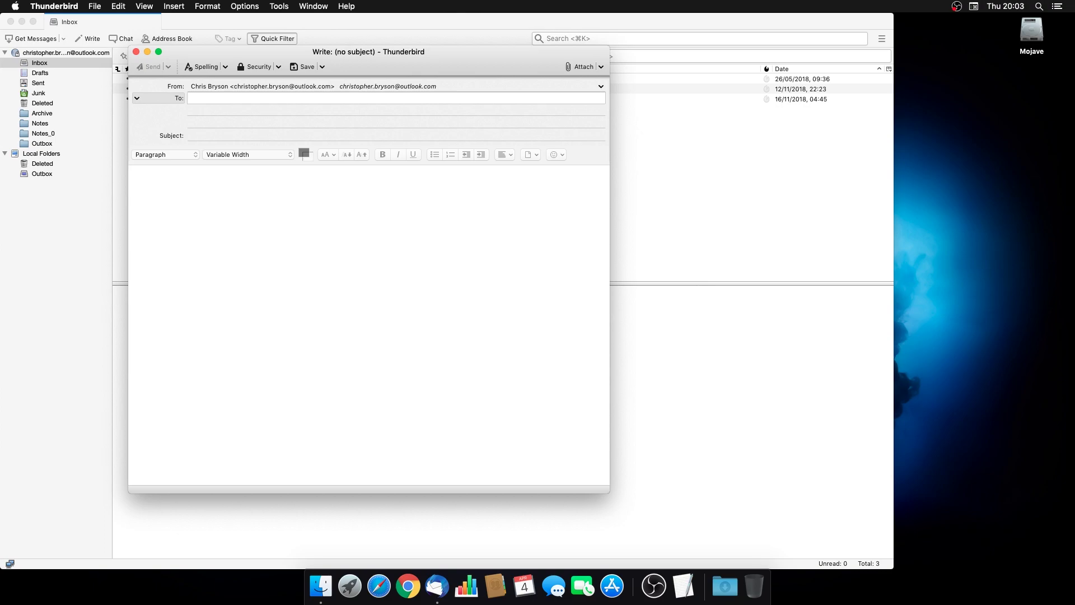
pyautogui.write('{{Email}}')
pyautogui.click(202, 133)
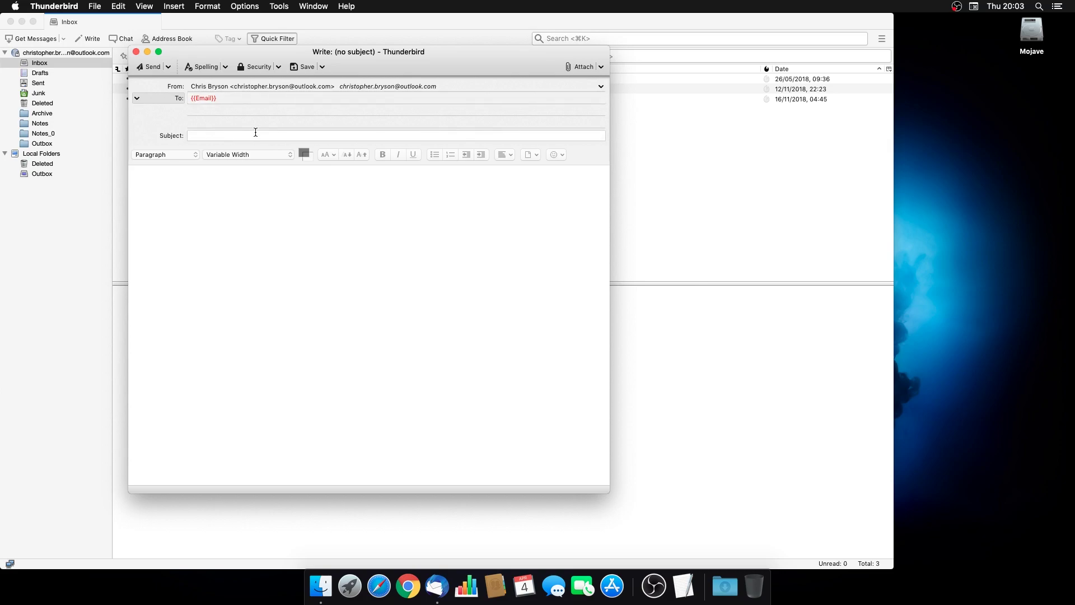
pyautogui.write('Test Message')
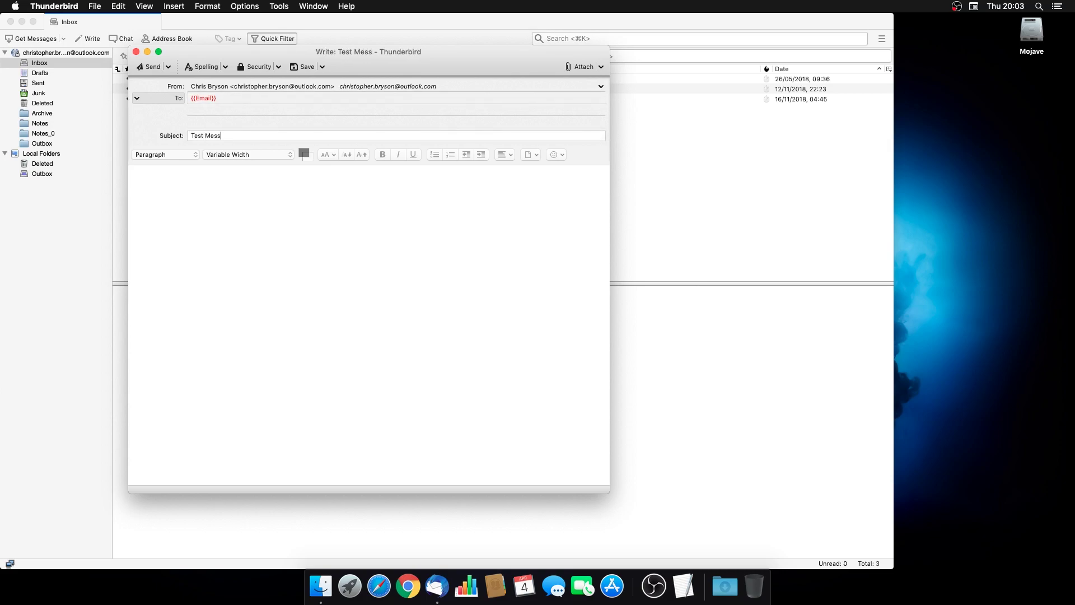
# - Write 'Hi {{Name}}, This is a test message for the mail merge.' with a Thanks sign-off
pyautogui.click(194, 180)
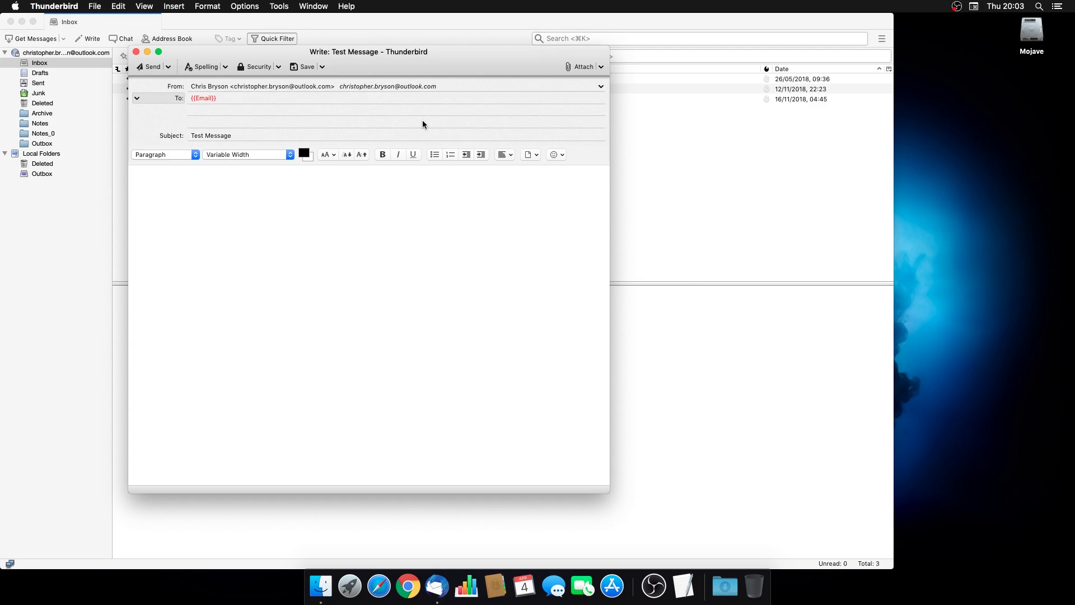
pyautogui.write('Hi ')
pyautogui.write('{{')
pyautogui.write('Name')
pyautogui.write('}}, ')
pyautogui.write('This is a test ')
pyautogui.write('message for the m')
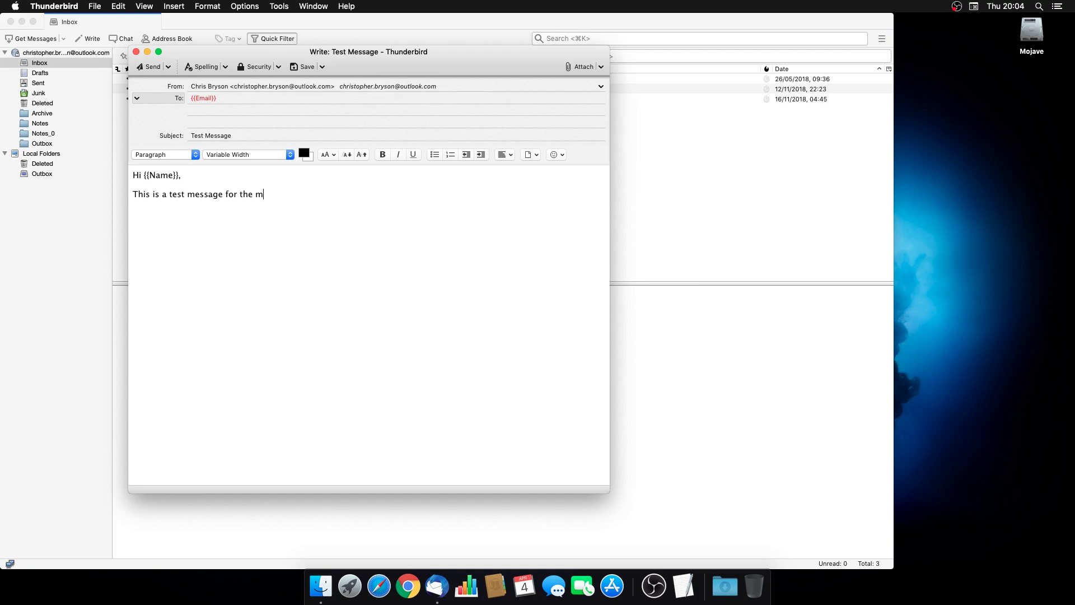
pyautogui.write('ail merge.')
pyautogui.press('Return')
pyautogui.write('Thanks,')
pyautogui.press('BackSpace')
pyautogui.write('Chiis.')
pyautogui.click(190, 98)
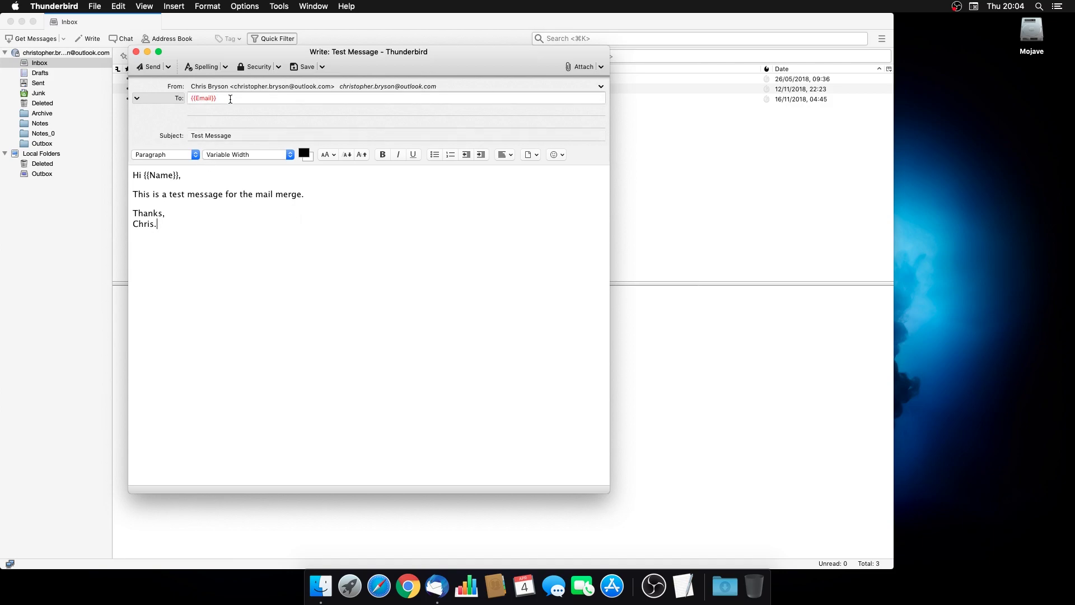
pyautogui.press('Tab')
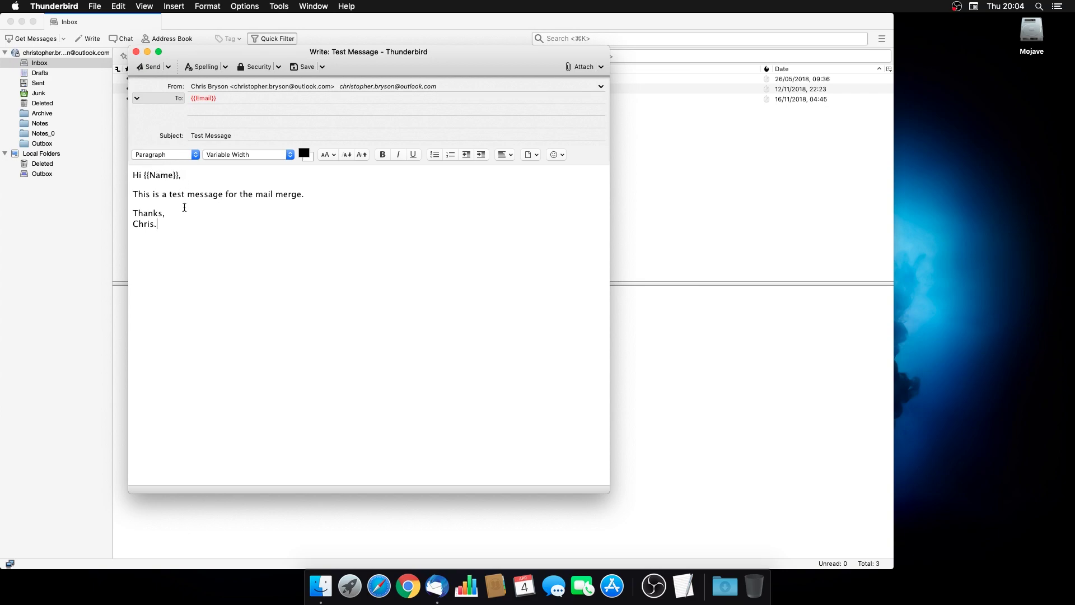
# - Start Mail Merge with Source CSV and Deliver Mode Save As Draft, leaving Attachments off
pyautogui.click(96, 7)
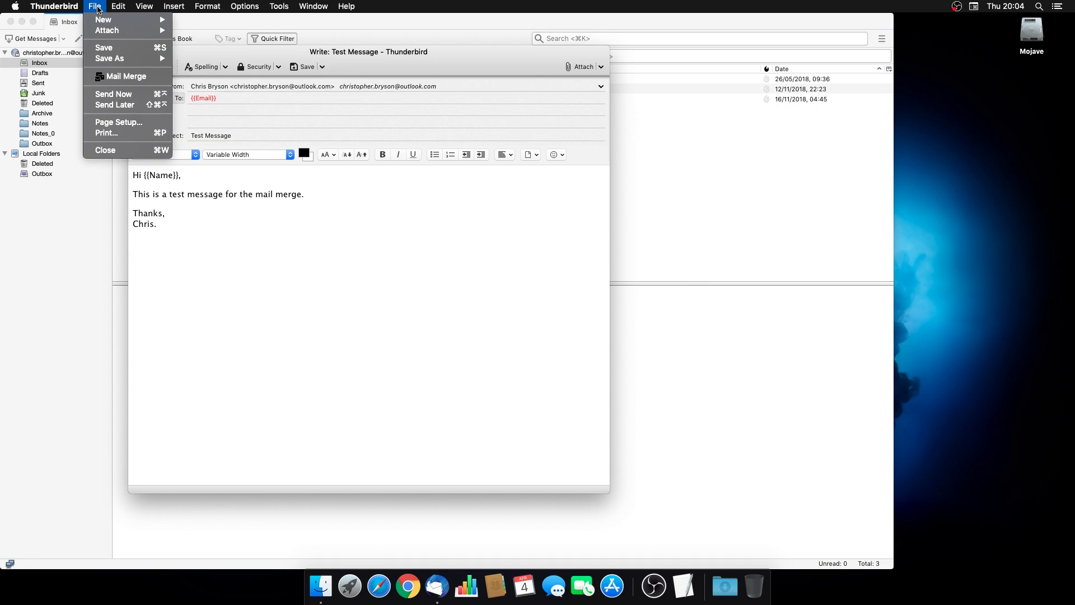
pyautogui.click(136, 73)
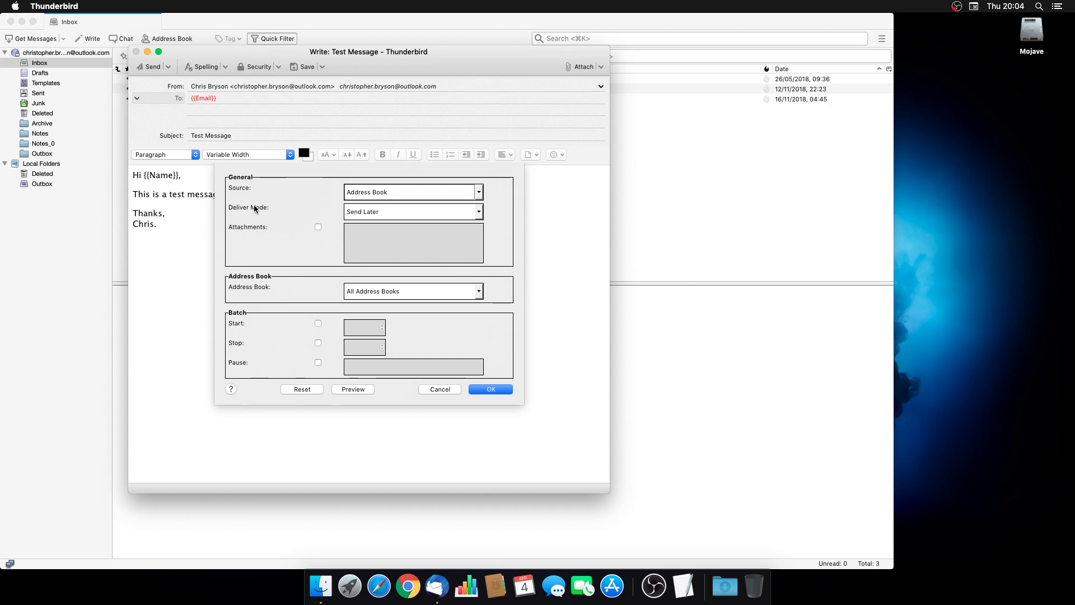
pyautogui.click(478, 192)
pyautogui.click(412, 216)
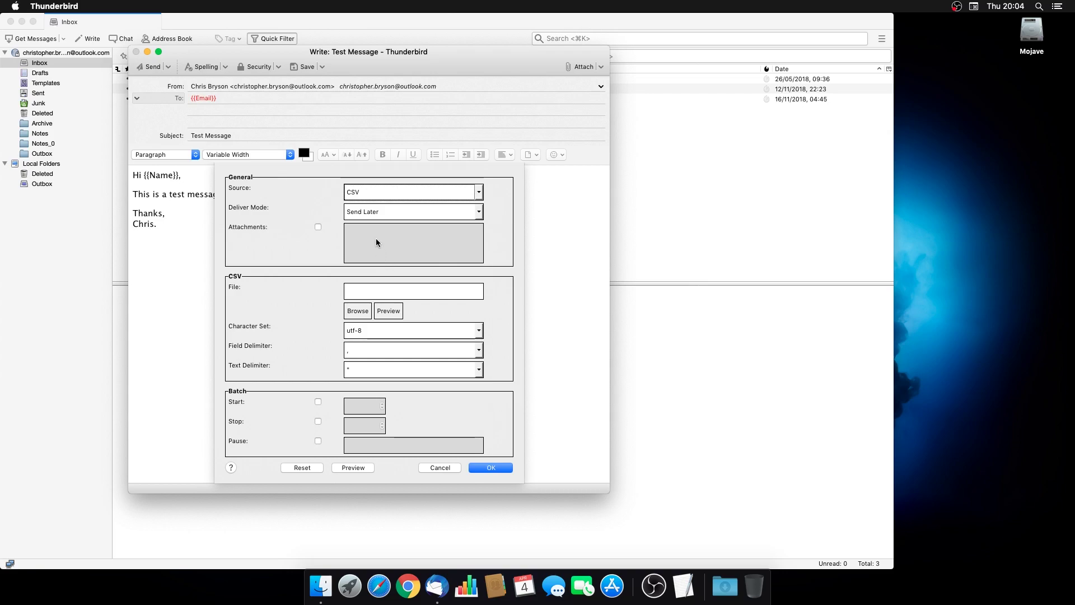
pyautogui.click(399, 212)
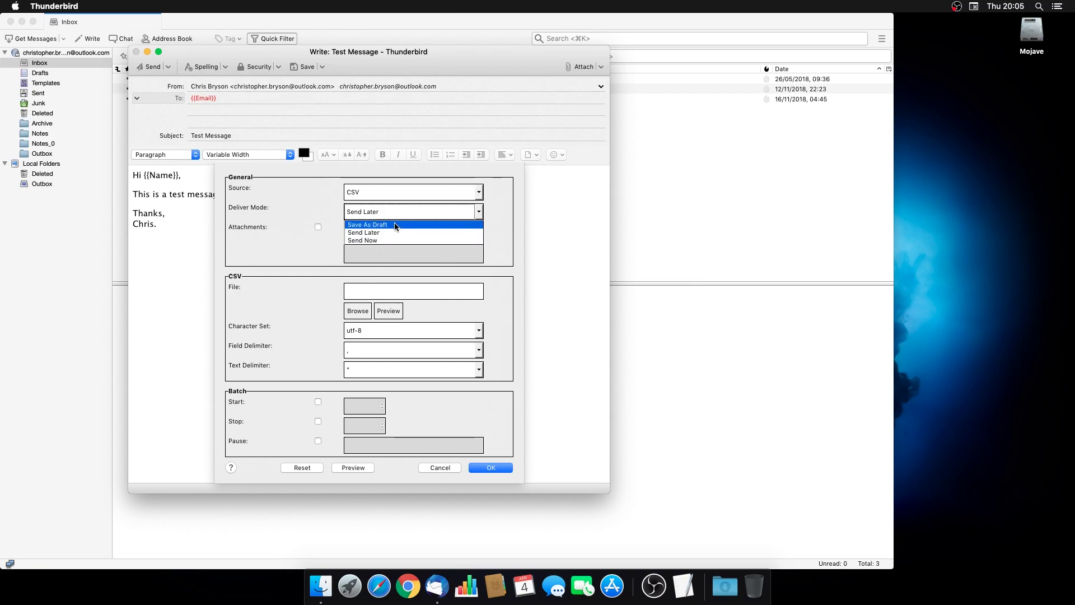
pyautogui.click(395, 225)
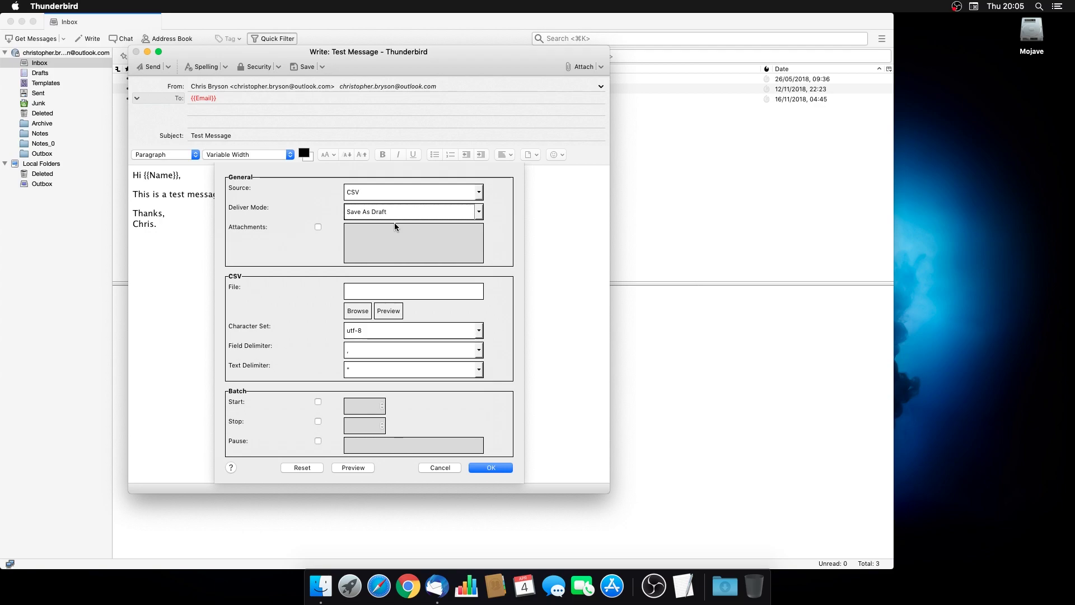
pyautogui.click(318, 227)
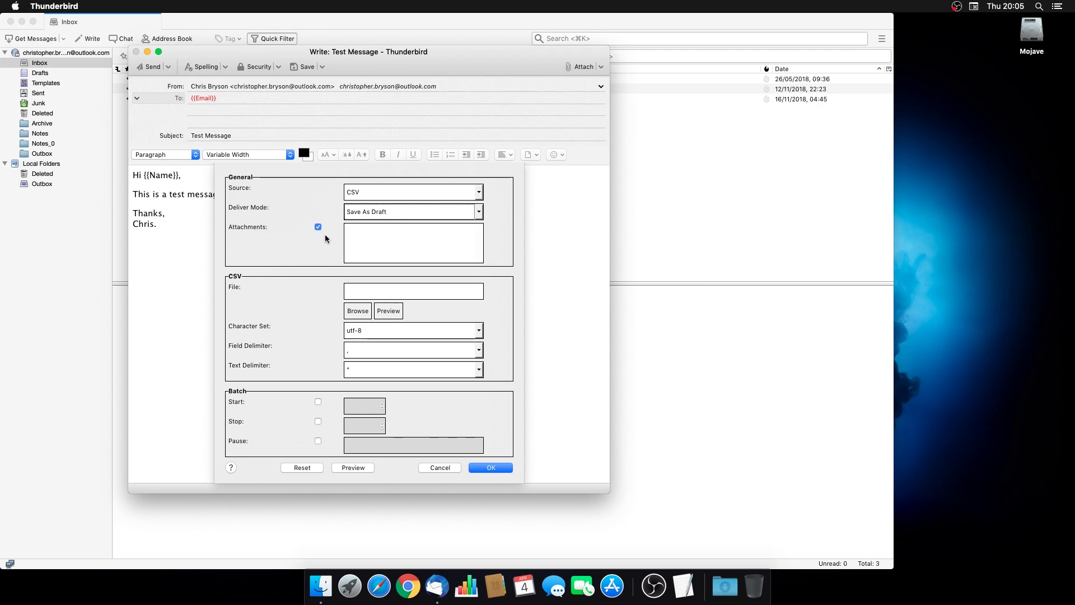
pyautogui.click(318, 227)
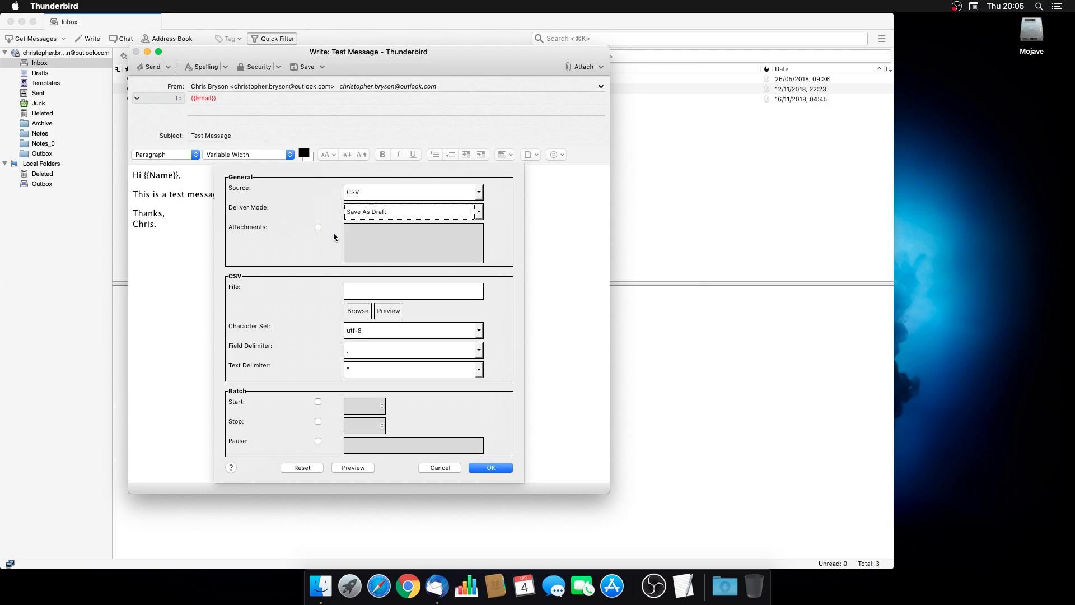
# - Load mail-merge-recipients from Documents as the merge's CSV source and run the merge
pyautogui.click(368, 308)
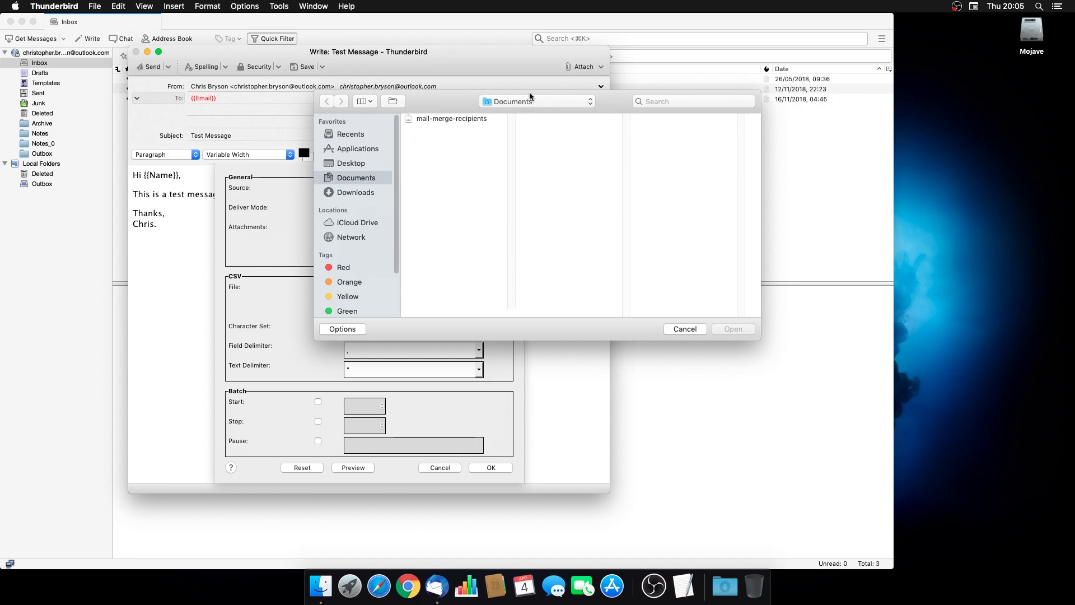
pyautogui.click(456, 119)
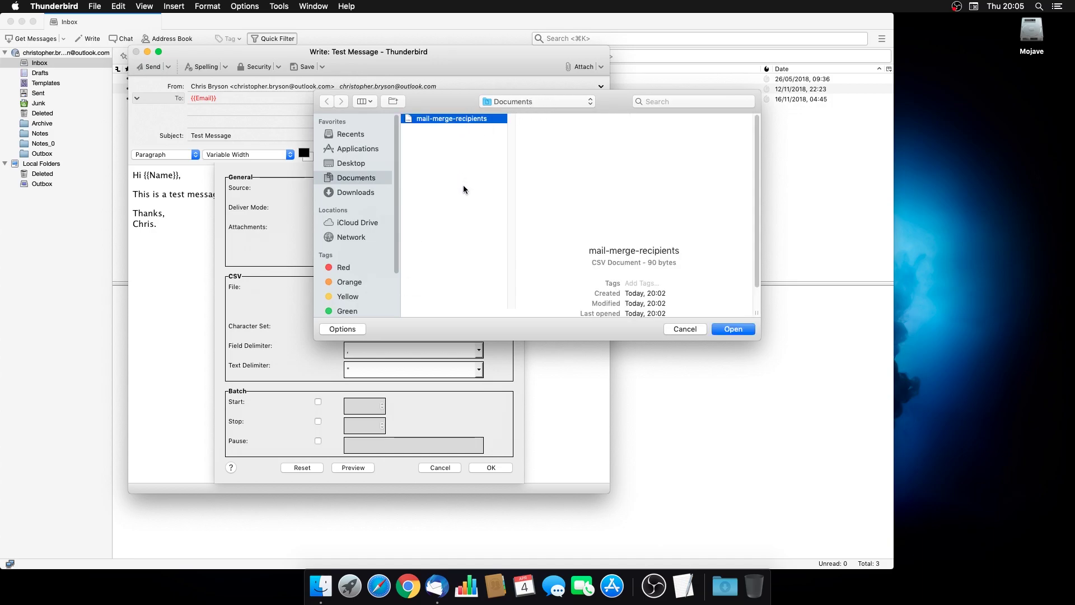
pyautogui.click(737, 327)
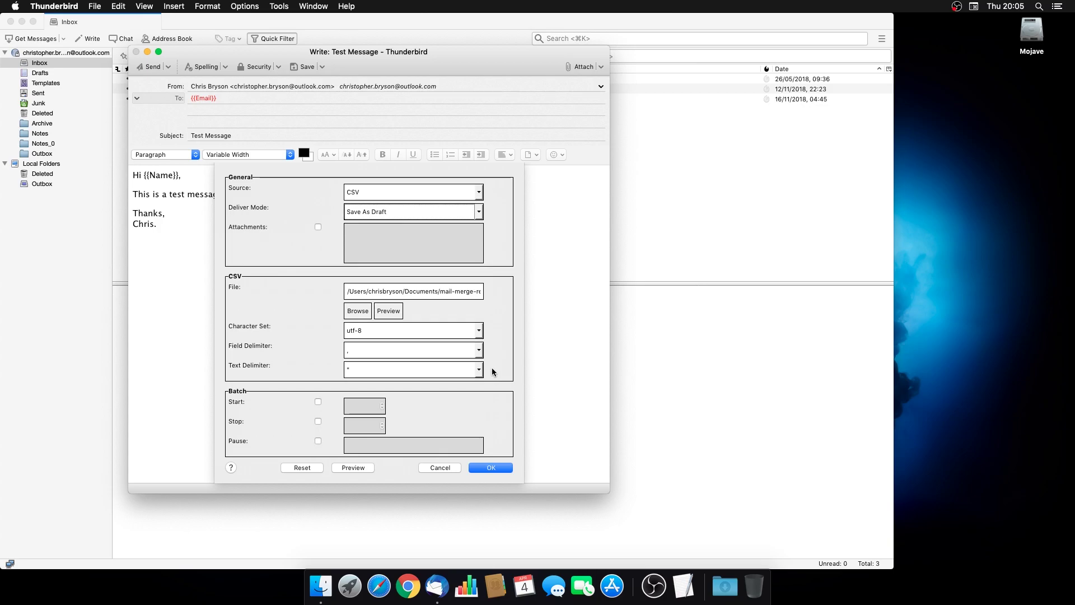
pyautogui.click(492, 467)
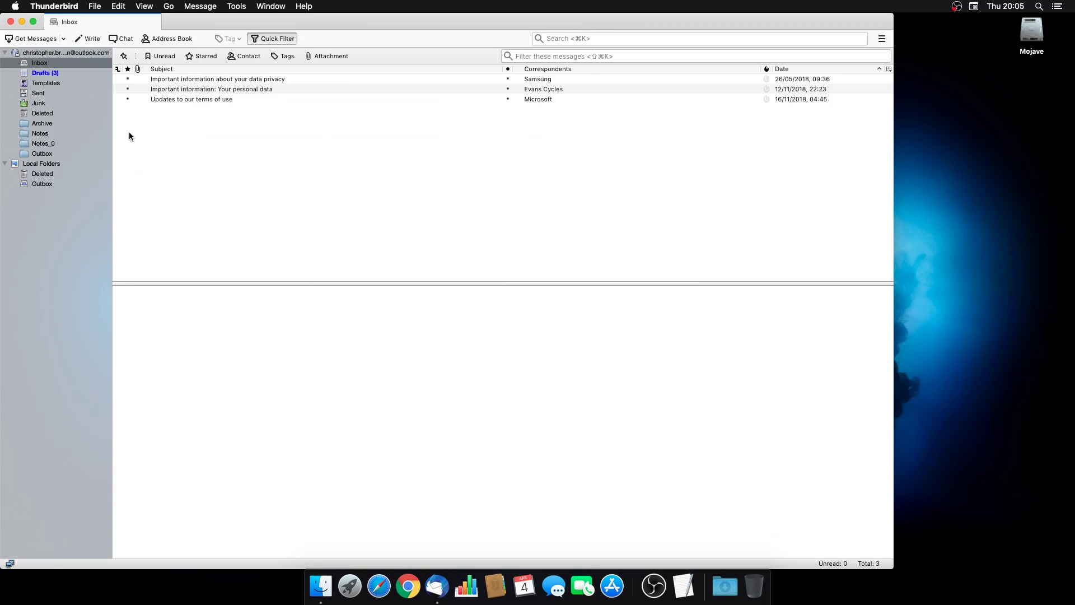
# - Open Drafts and preview each of the three merged Test Message drafts
pyautogui.click(56, 73)
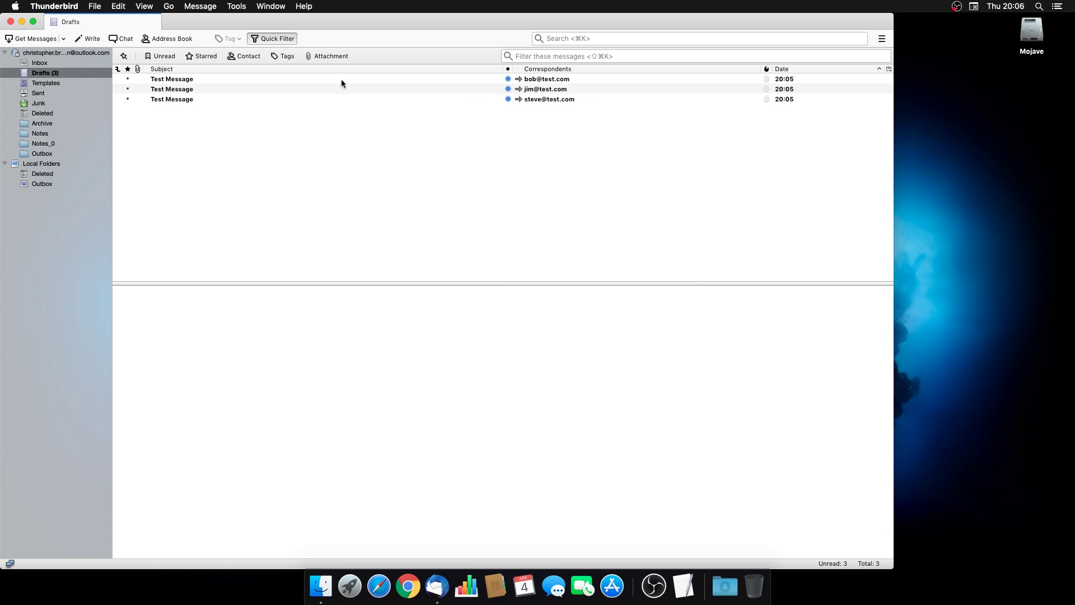
pyautogui.click(284, 78)
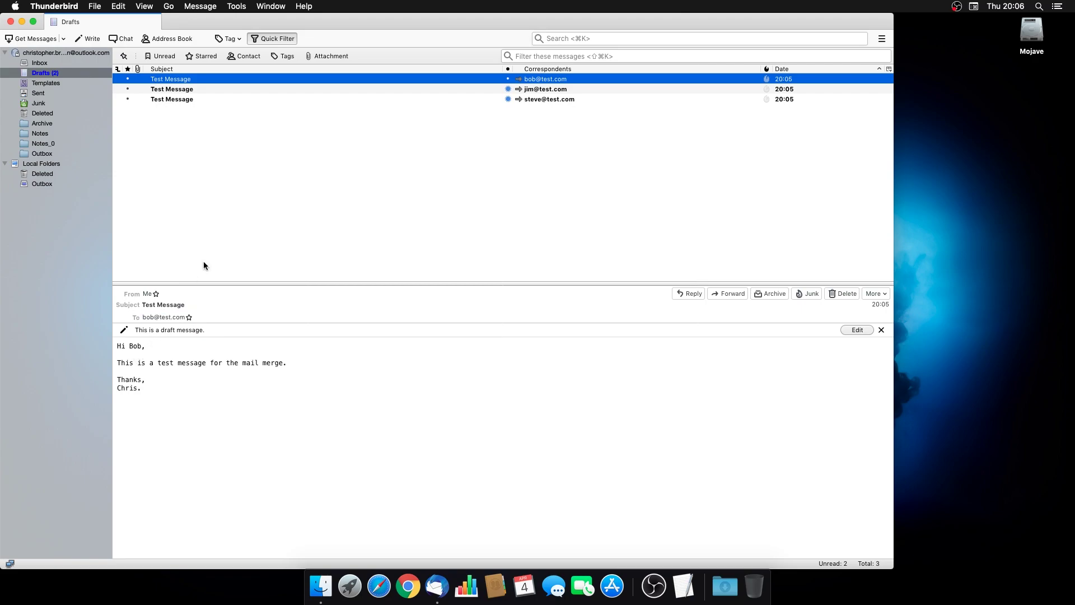
pyautogui.click(192, 88)
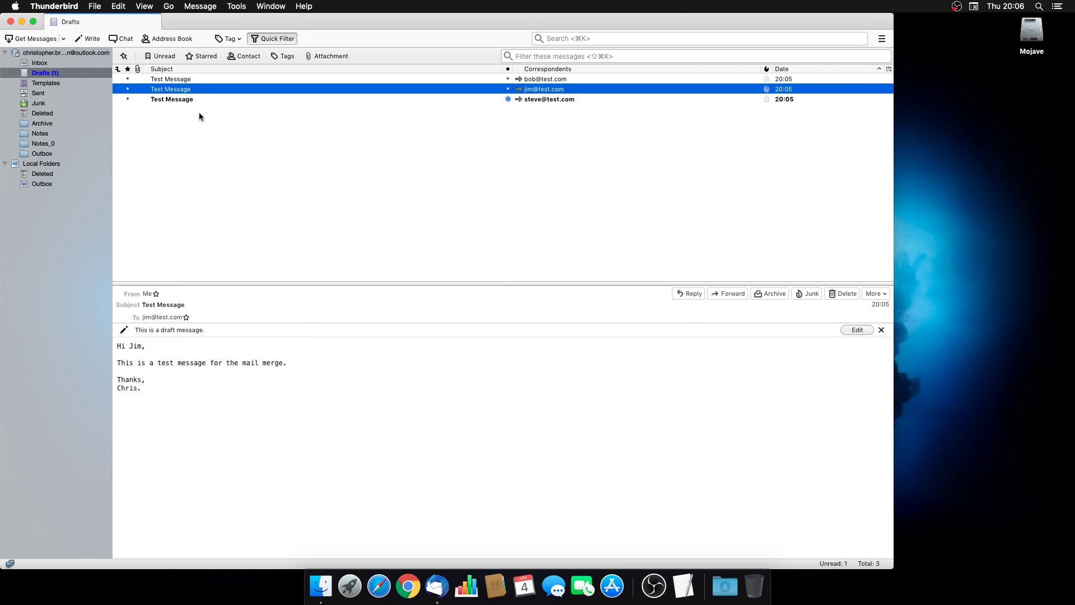
pyautogui.click(197, 98)
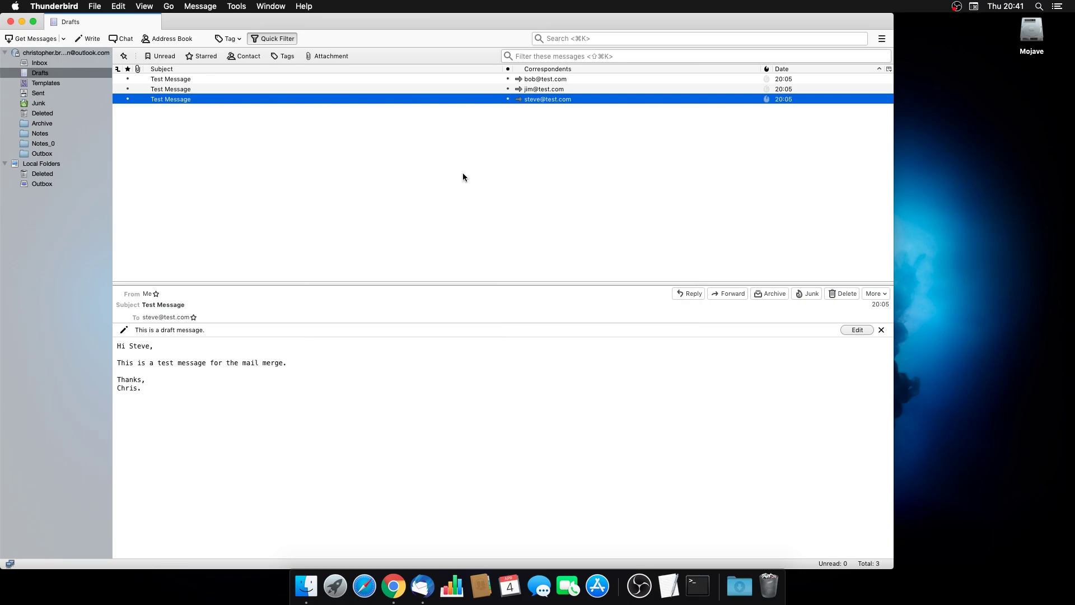
# - Open the Documents folder in Finder and centre its window on screen
pyautogui.click(941, 146)
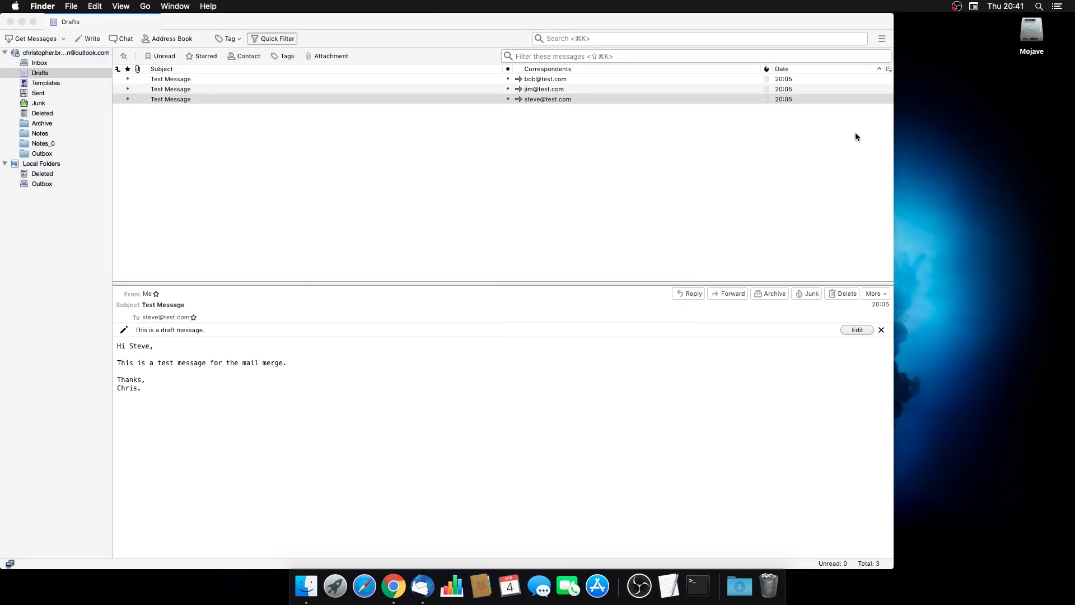
pyautogui.click(146, 5)
pyautogui.click(166, 70)
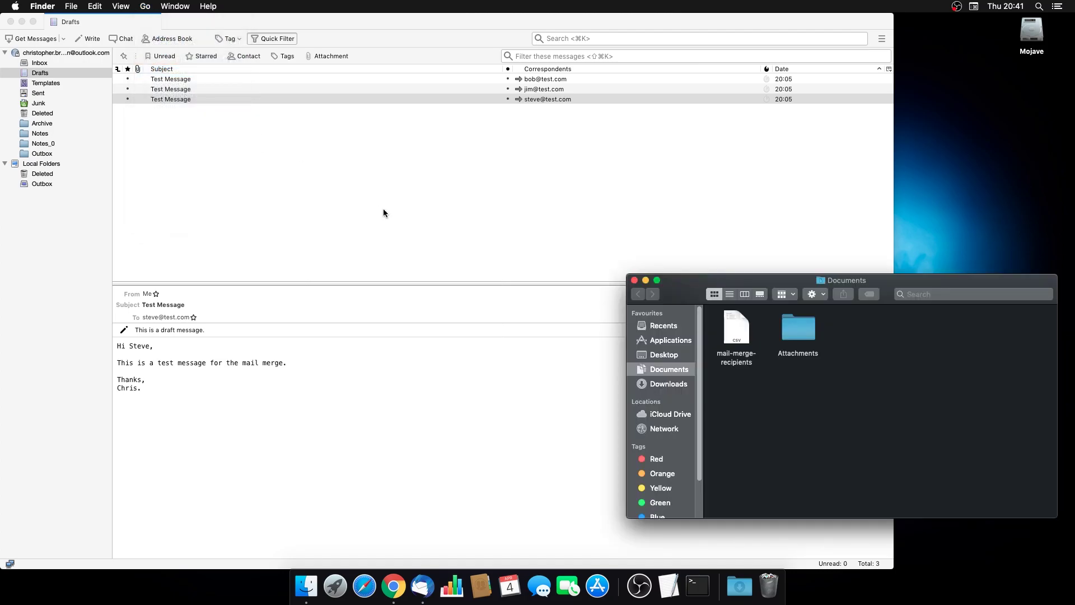
pyautogui.moveTo(857, 282); pyautogui.dragTo(500, 219)
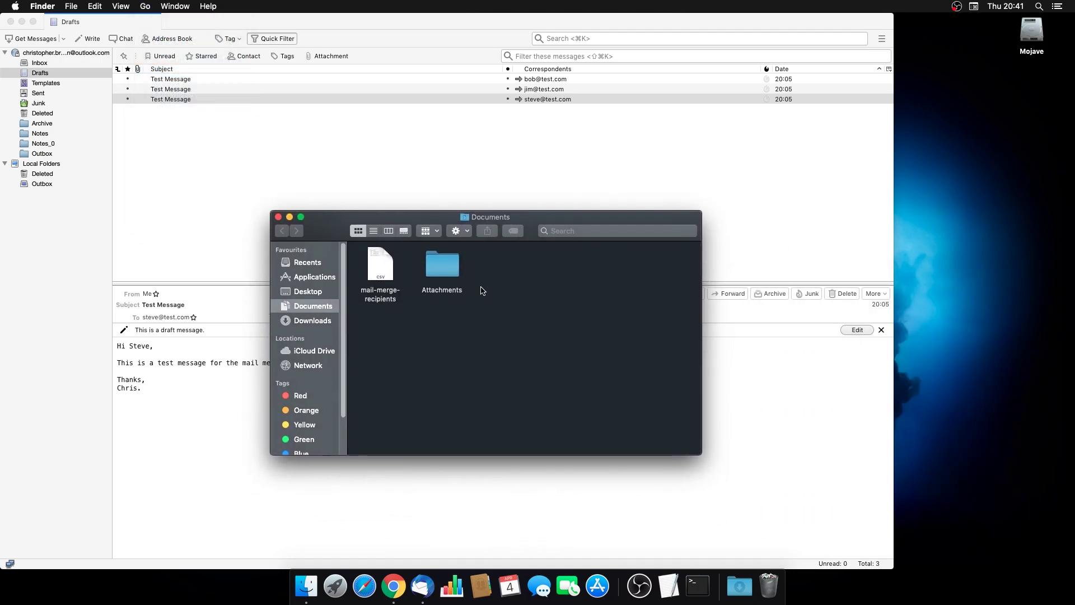
# - Check the three logo images in Attachments, then bring up mail-merge-recipients' actions
pyautogui.doubleClick(443, 269)
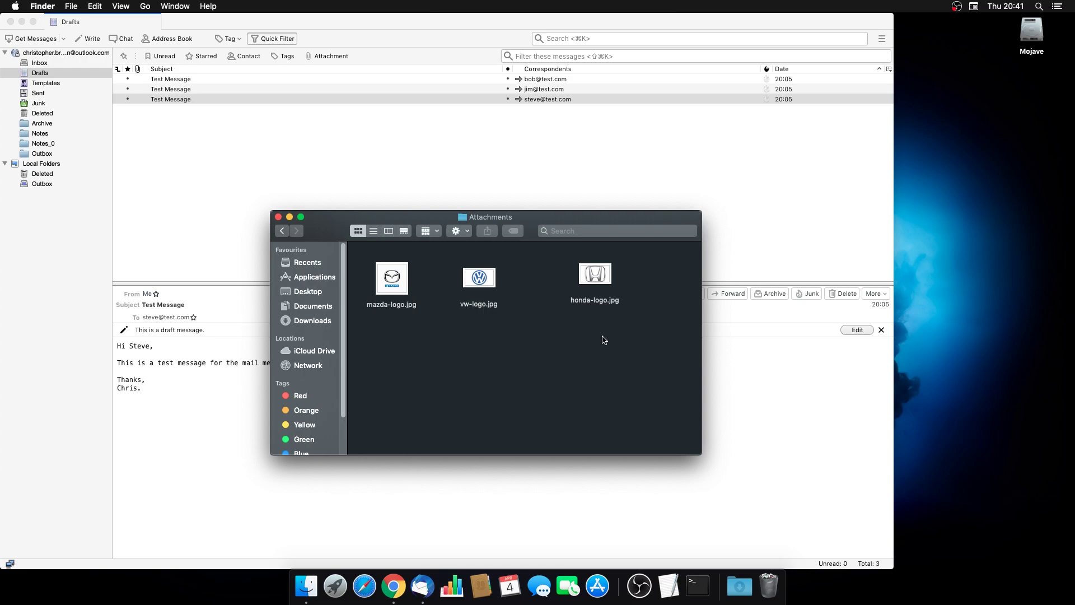
pyautogui.click(282, 231)
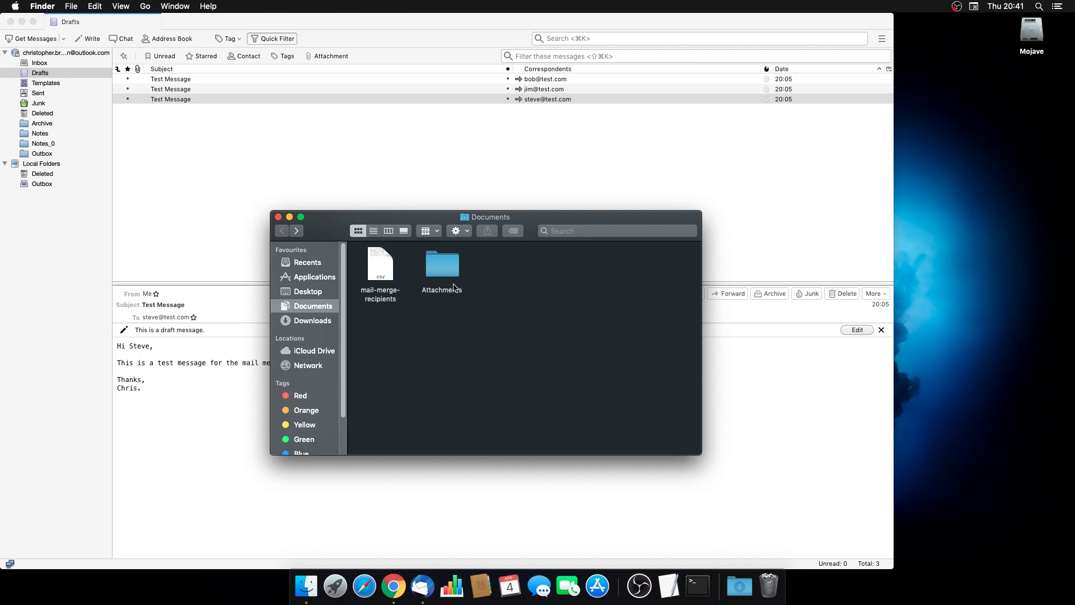
pyautogui.rightClick(381, 272)
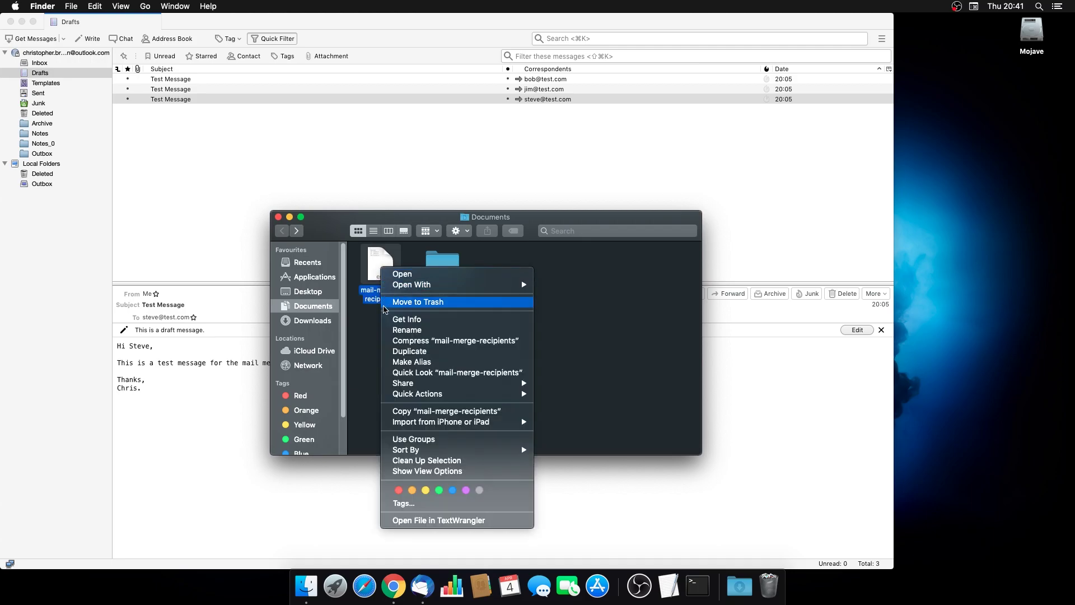
# - Open the recipients CSV in Numbers and add an 'Attachment' header in cell C1
pyautogui.moveTo(468, 287)
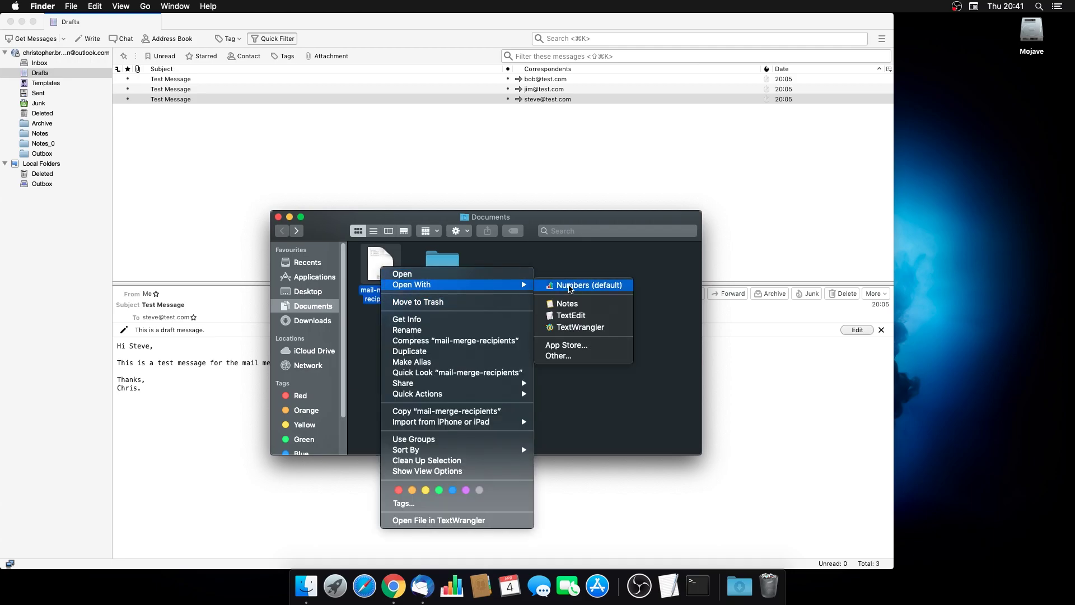
pyautogui.click(567, 288)
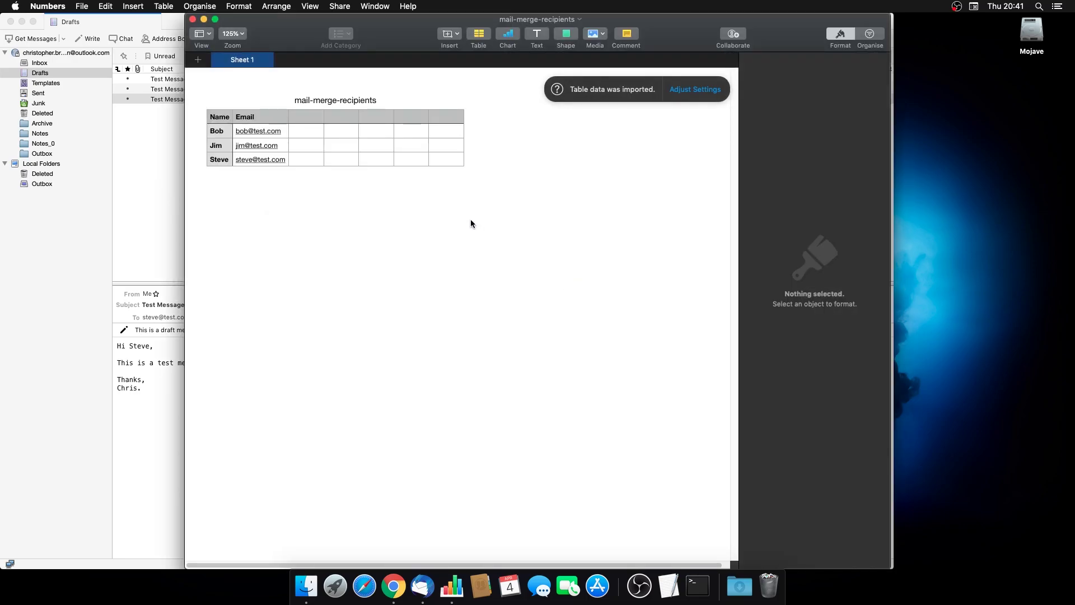
pyautogui.click(311, 116)
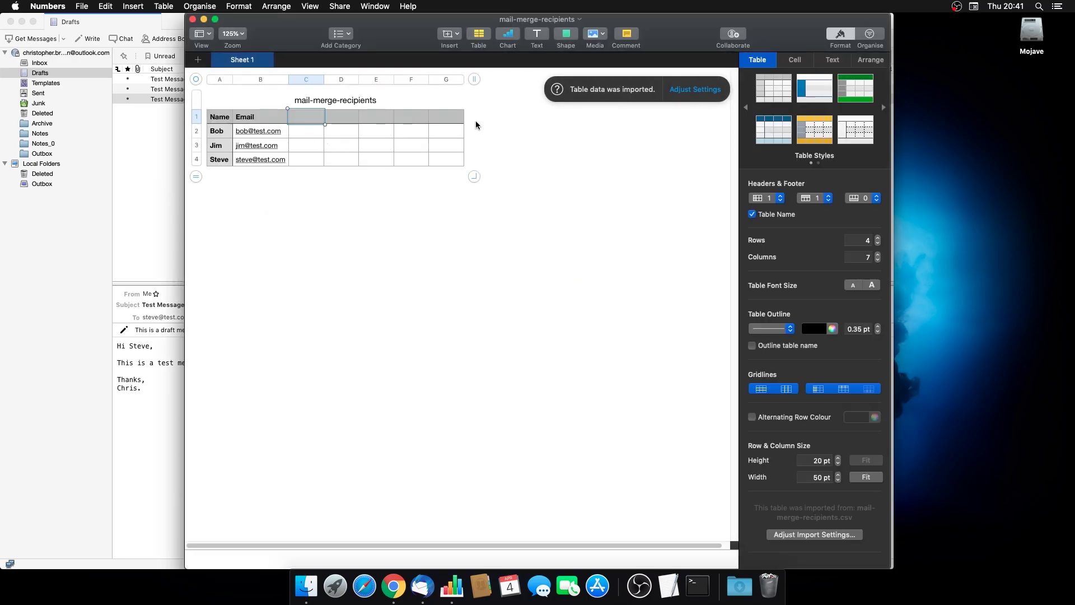
pyautogui.write('Attachment')
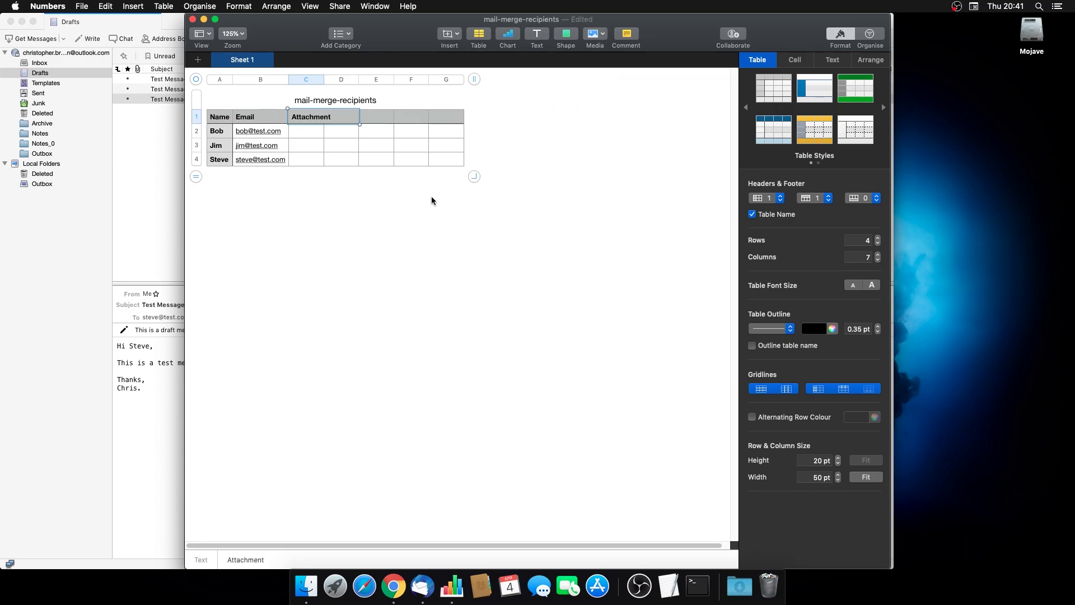
pyautogui.click(432, 199)
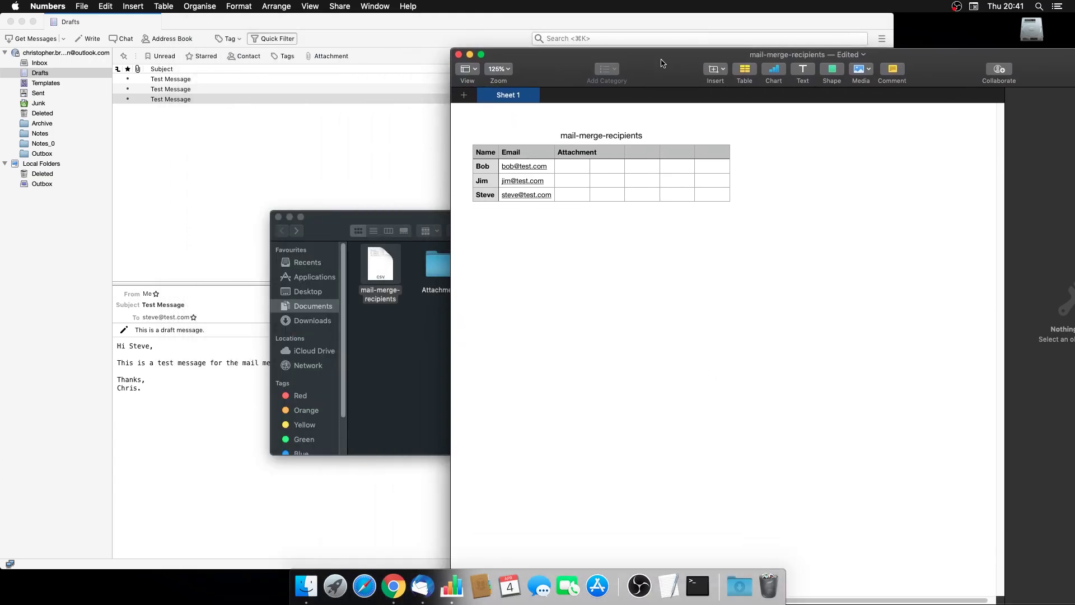
# - Show the Attachments folder's logo files in Finder beside the table
pyautogui.moveTo(353, 224); pyautogui.dragTo(233, 203)
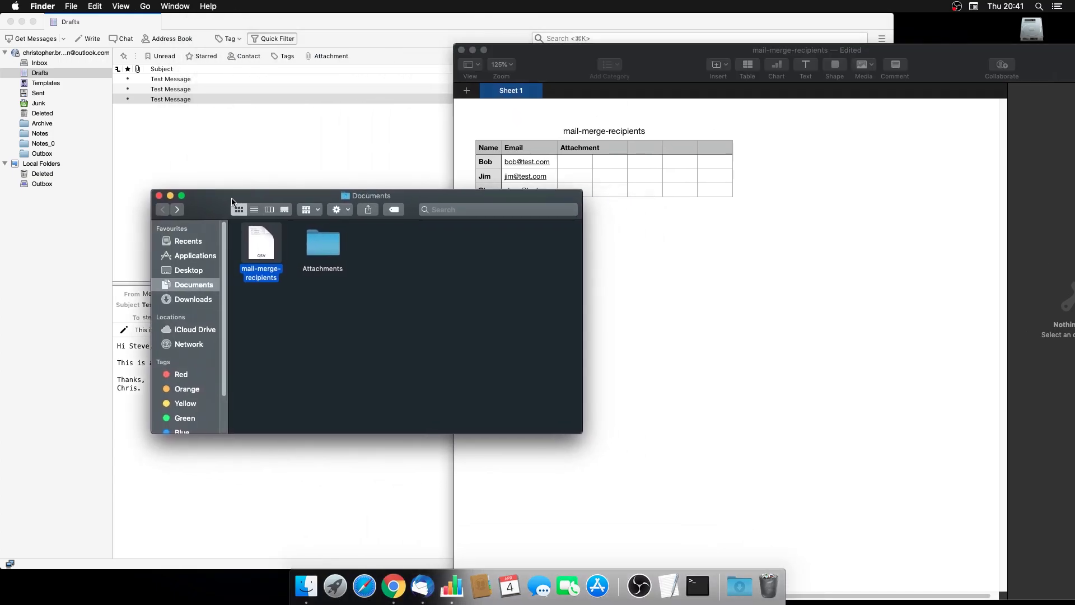
pyautogui.doubleClick(309, 245)
pyautogui.moveTo(438, 200); pyautogui.dragTo(320, 200)
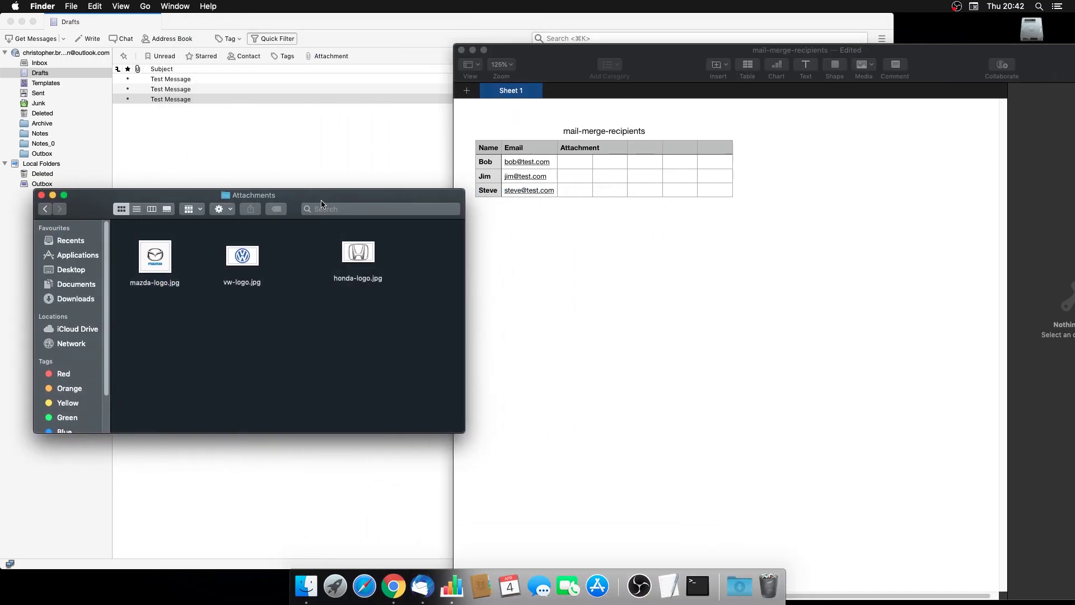
# - Fill C2–C4 with mazda-logo.jpg, vw-logo.jpg and honda-logo.jpg, keeping lowercase
pyautogui.click(576, 163)
pyautogui.click(575, 163)
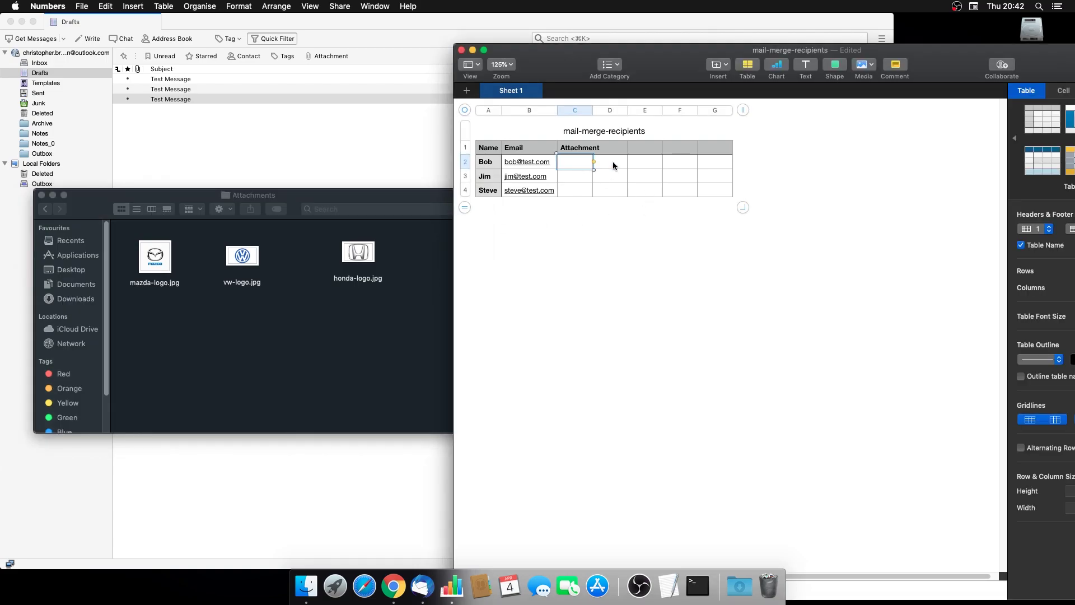
pyautogui.write('mazda-lo')
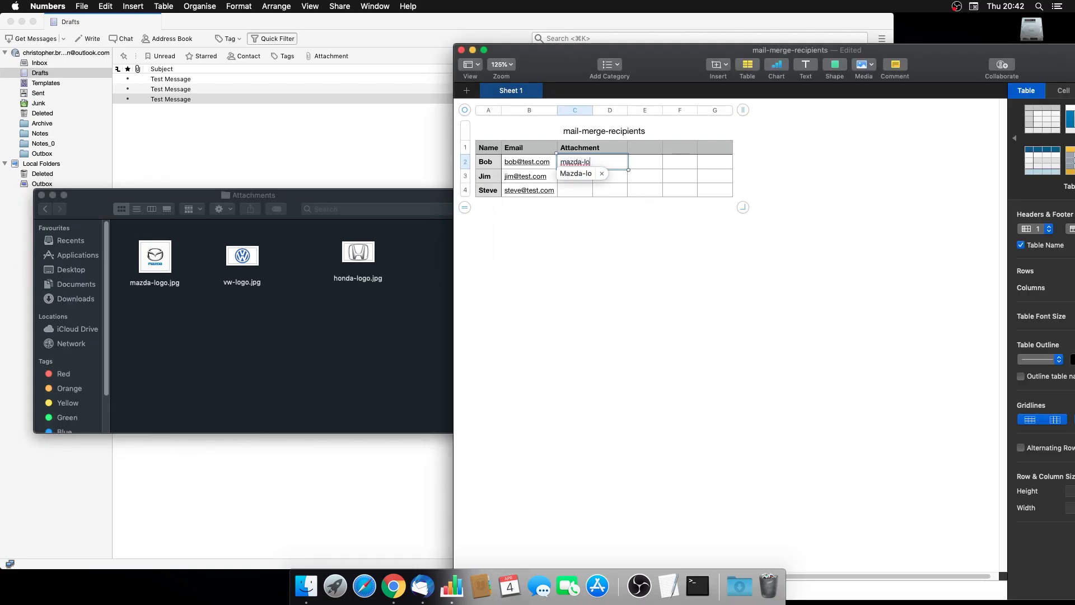
pyautogui.write('go.jpg')
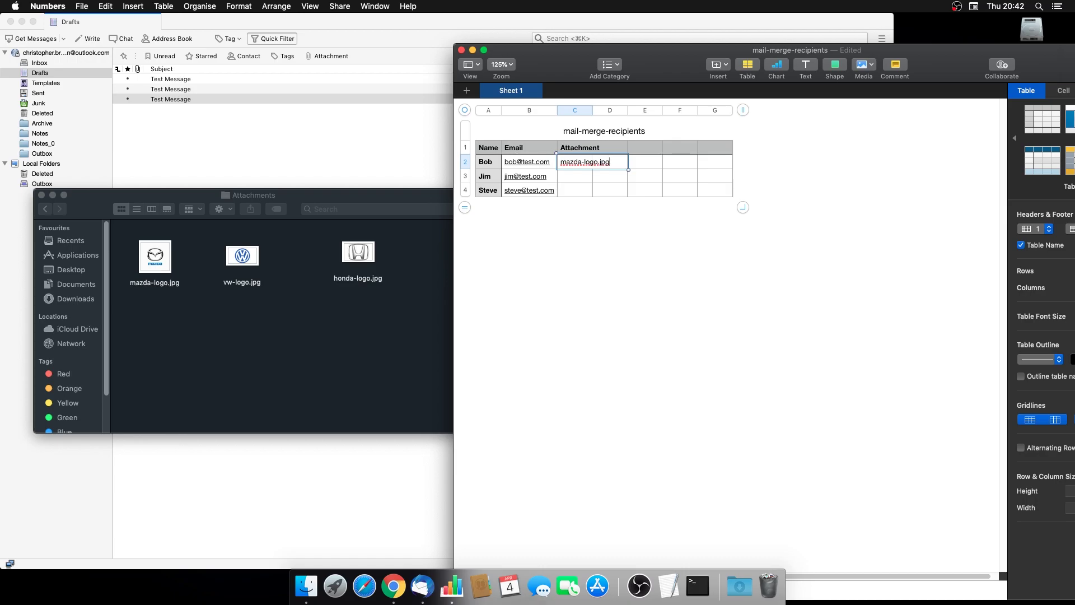
pyautogui.press('Return')
pyautogui.write('vw-l')
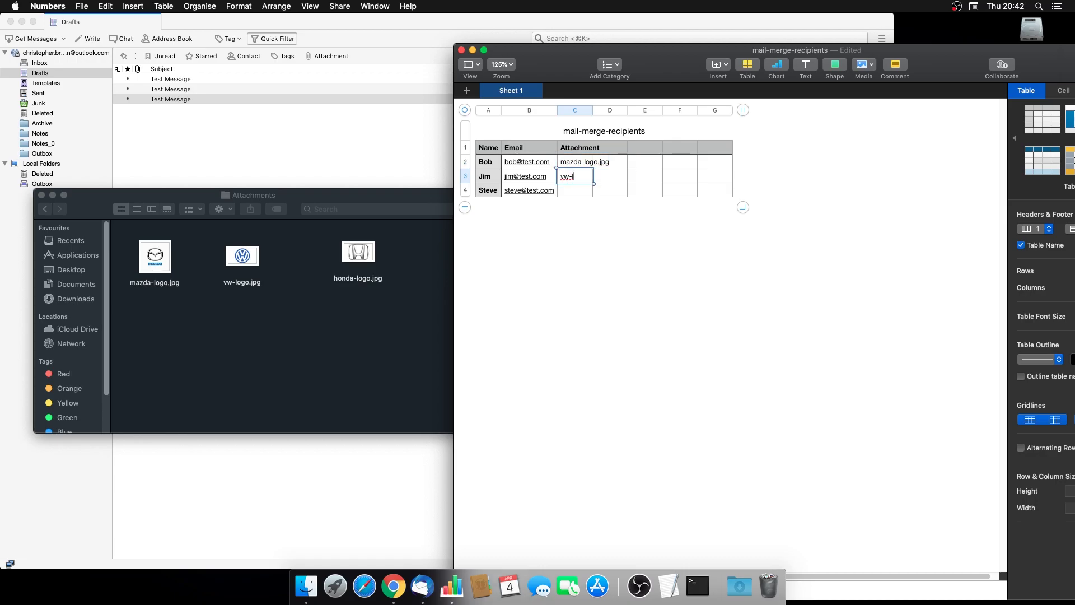
pyautogui.write('ogo.jpg')
pyautogui.press('Return')
pyautogui.write('hond')
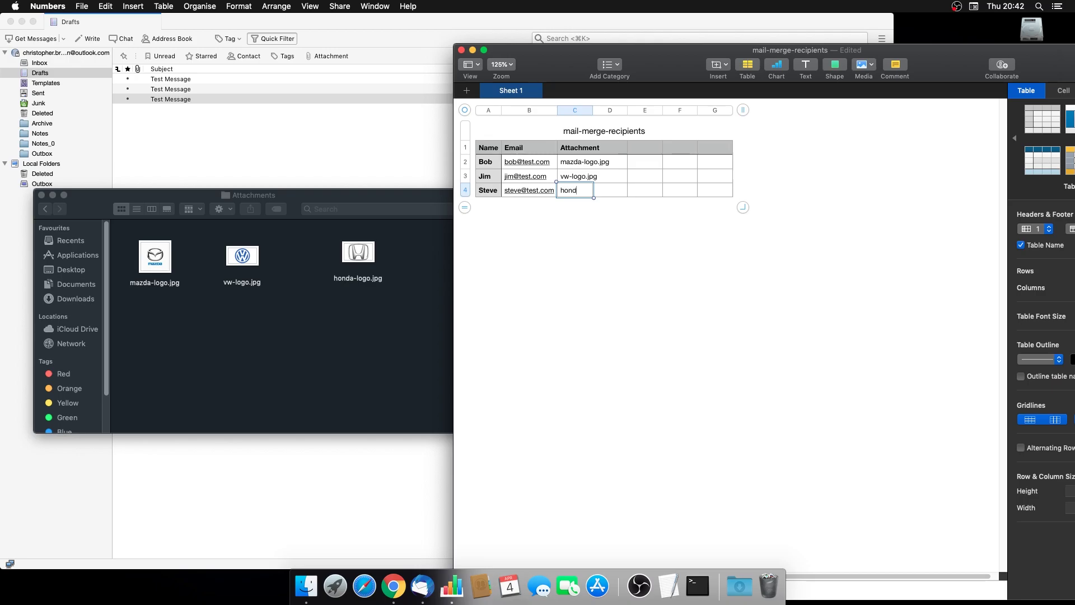
pyautogui.write('a-logo.jpg')
pyautogui.click(563, 187)
pyautogui.press('Escape')
pyautogui.click(515, 212)
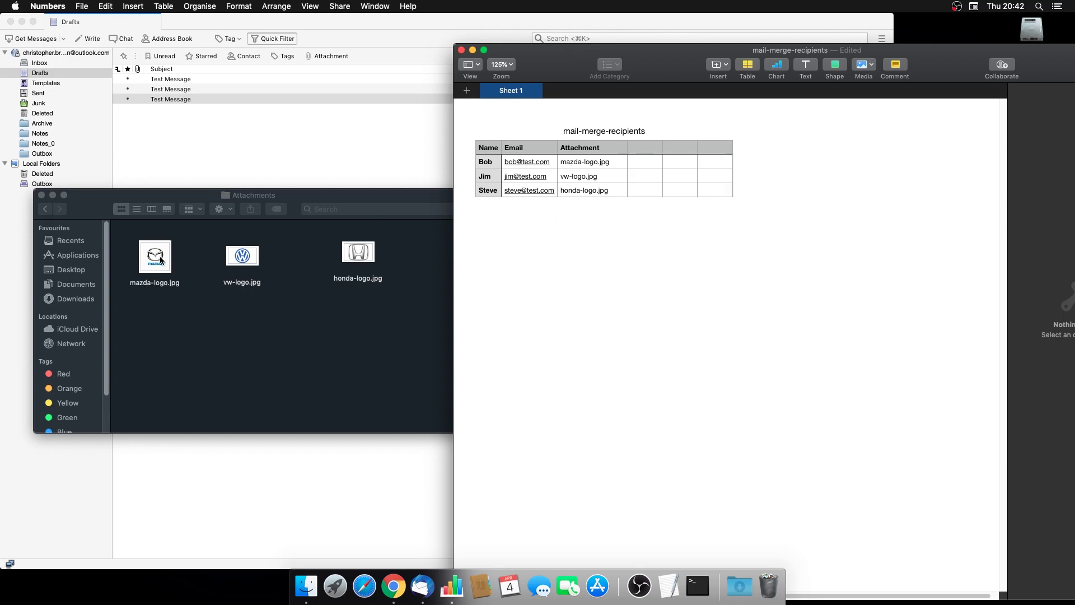
# - Start exporting the spreadsheet to CSV
pyautogui.click(84, 6)
pyautogui.moveTo(118, 122)
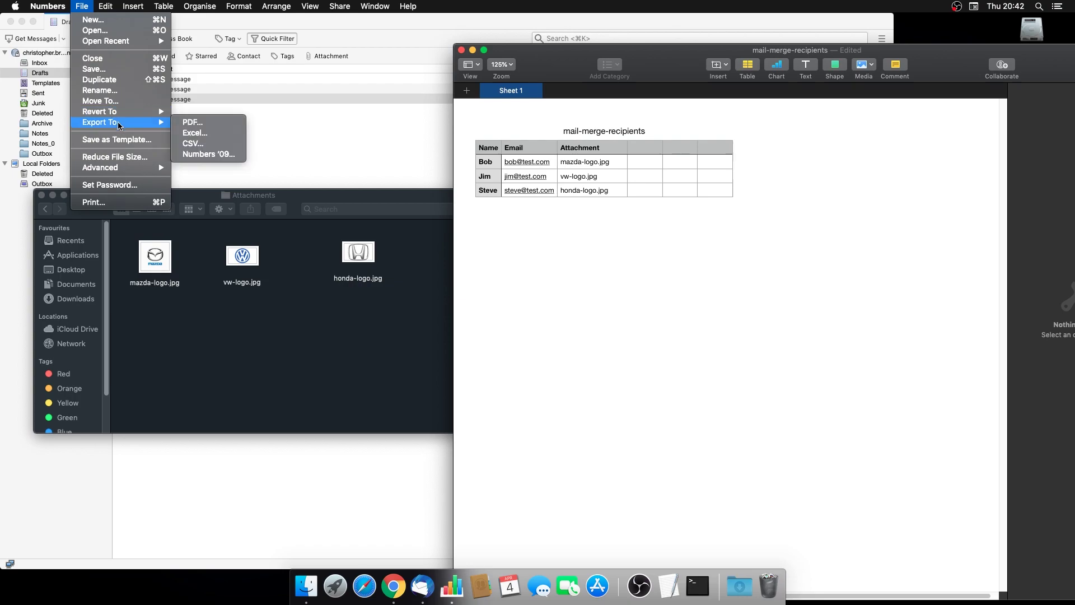
pyautogui.click(214, 146)
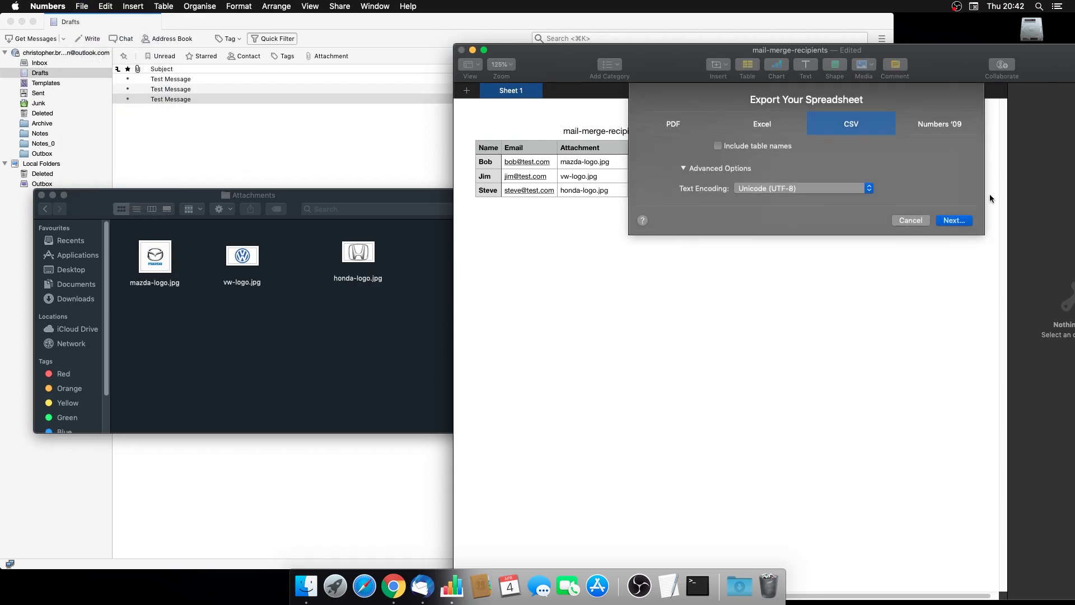
# - Export the table as mail-merge-recipients2 CSV, then quit Numbers deleting the unsaved document
pyautogui.click(954, 221)
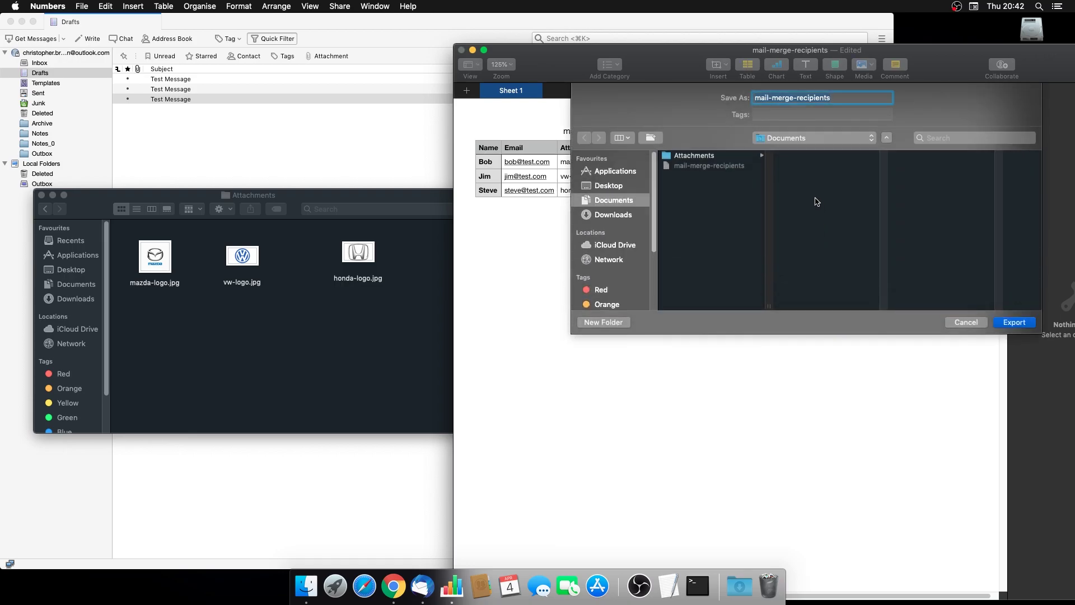
pyautogui.press('Right')
pyautogui.write('2')
pyautogui.click(1018, 324)
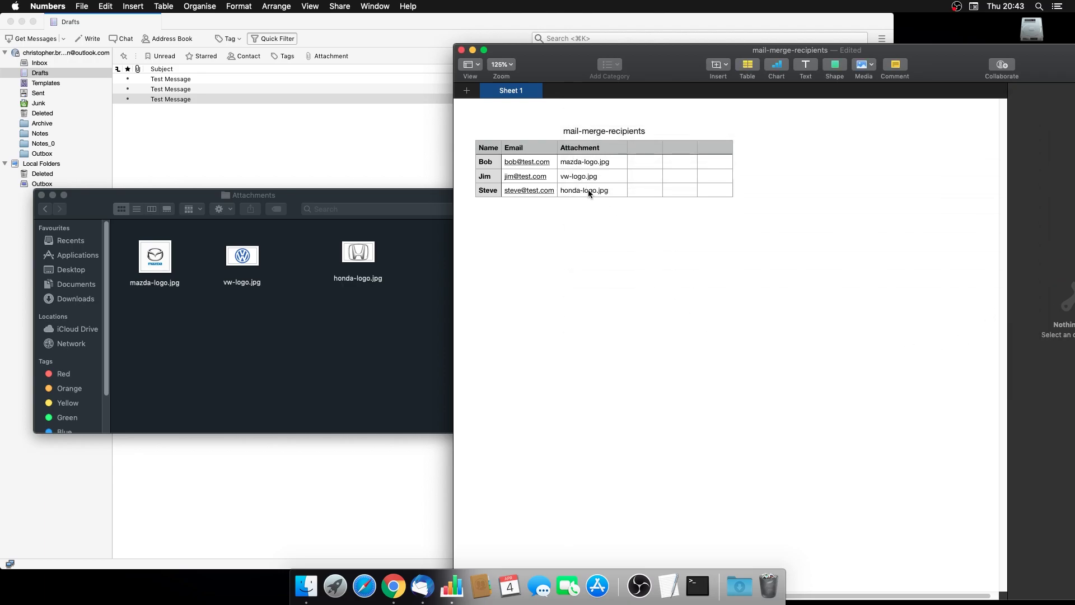
pyautogui.press('super+q')
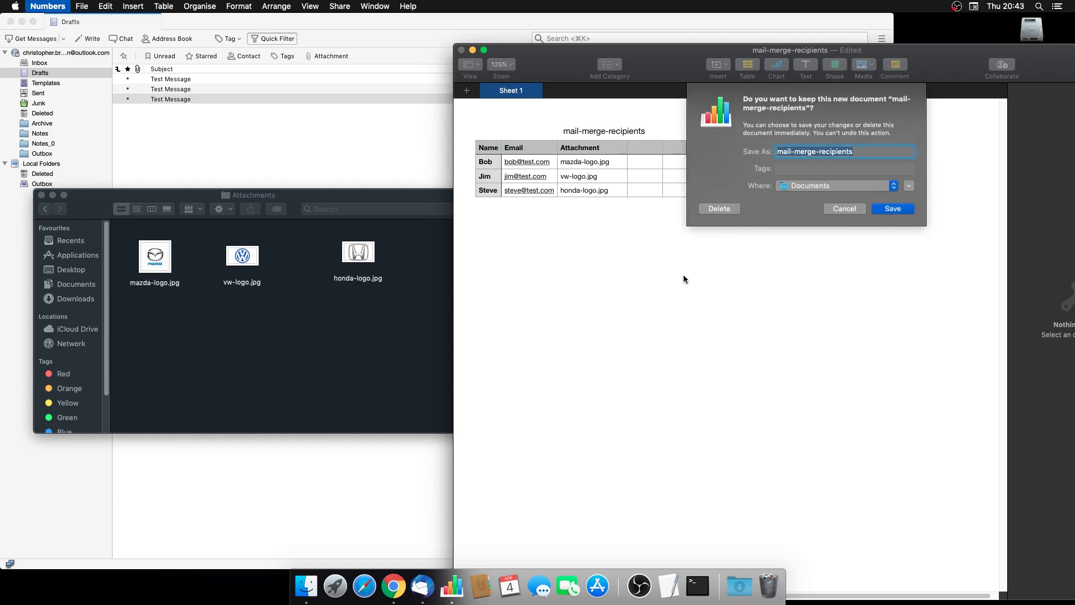
pyautogui.click(717, 211)
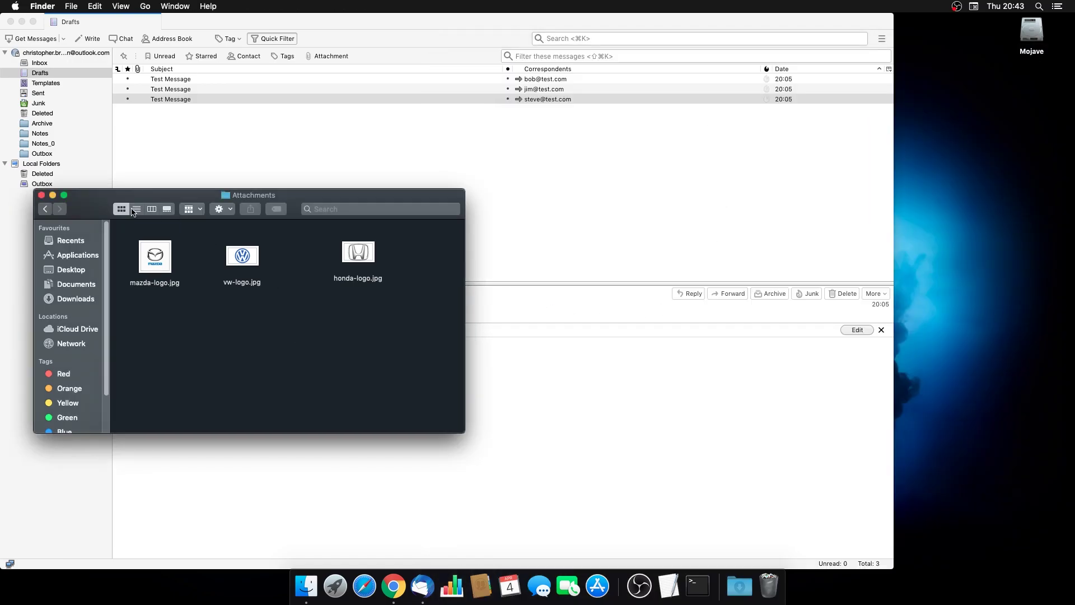
# - Confirm mail-merge-recipients2 sits in Documents, then return to Thunderbird's Drafts
pyautogui.moveTo(134, 203); pyautogui.dragTo(418, 193)
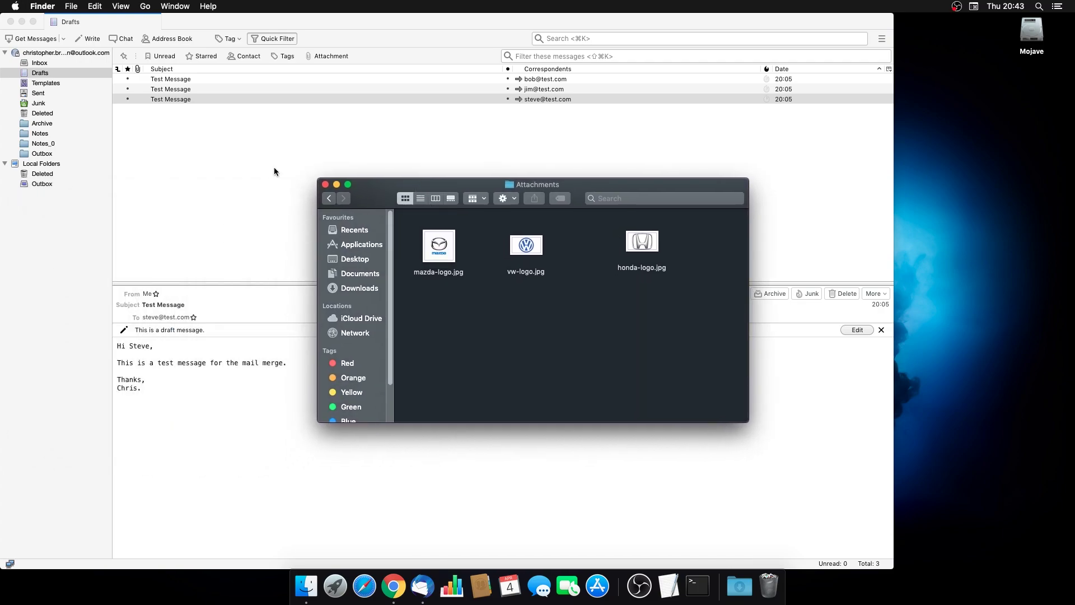
pyautogui.click(329, 198)
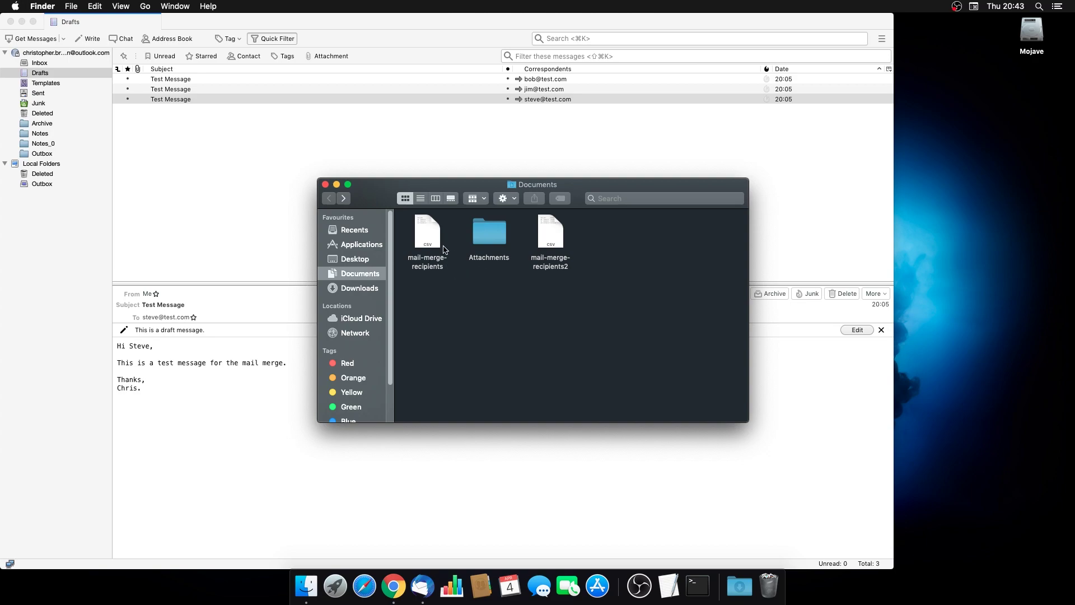
pyautogui.click(555, 241)
pyautogui.click(585, 318)
pyautogui.doubleClick(492, 239)
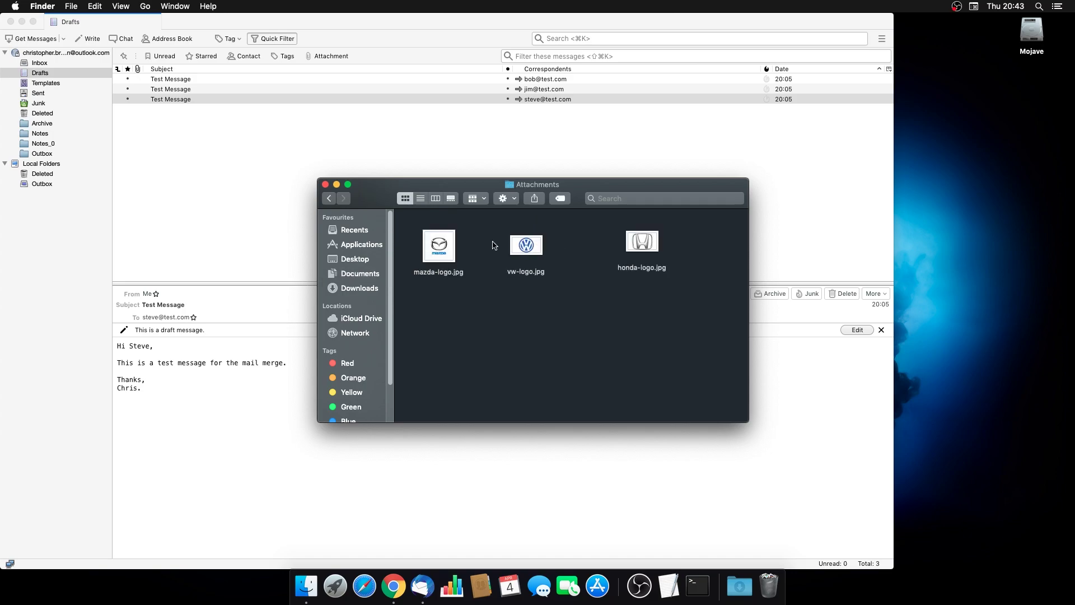
pyautogui.click(328, 198)
pyautogui.click(461, 138)
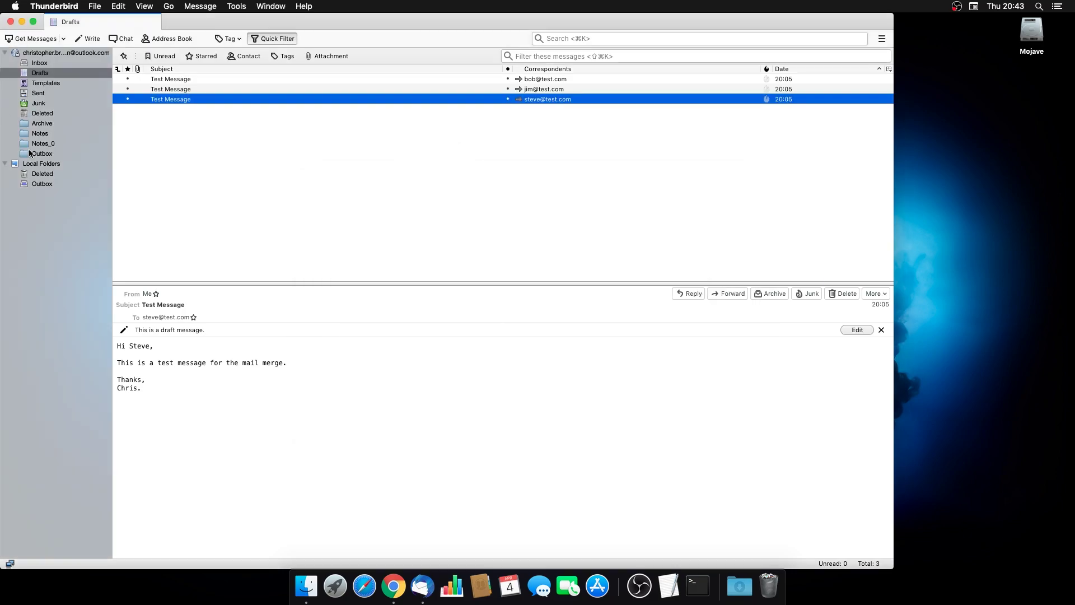
# - Write a message to {{Email}}, subject 'Message for {{Name}}', body 'Hi {{Name}}, Here is your file! Thanks.'
pyautogui.click(88, 38)
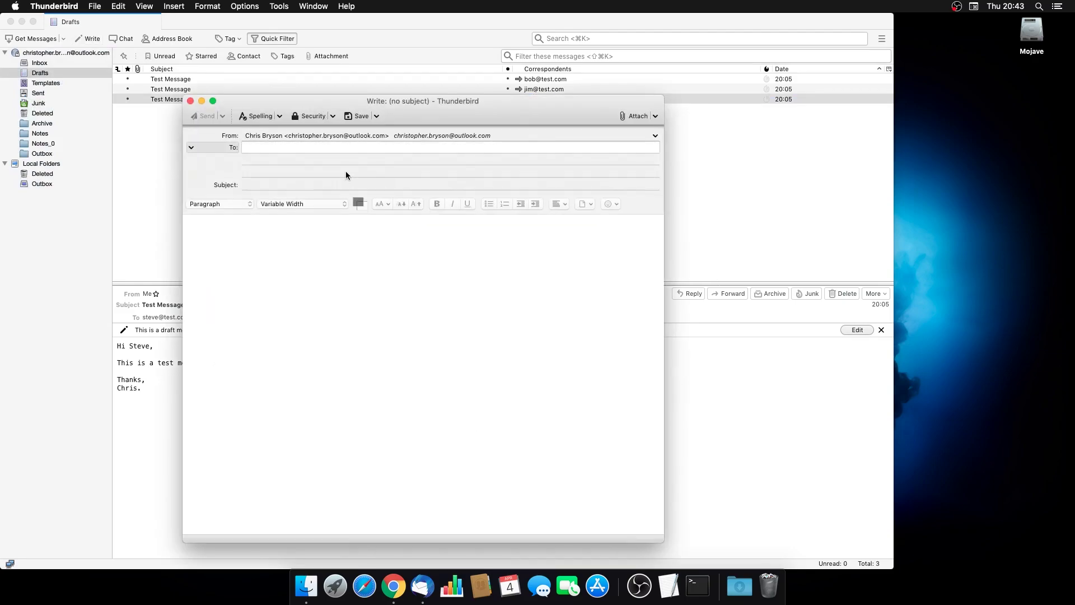
pyautogui.write('{{Email')
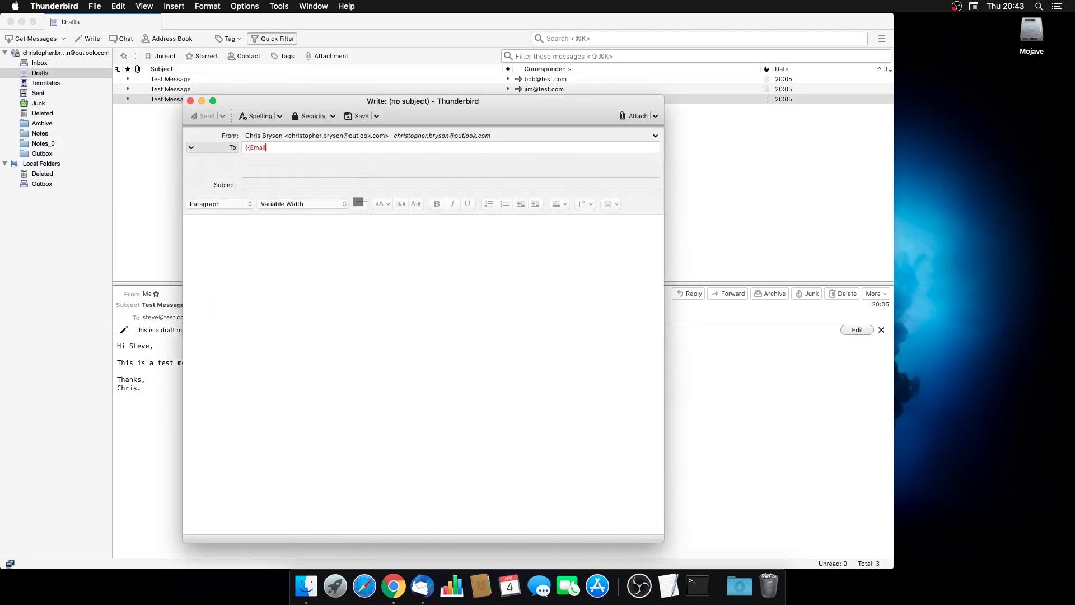
pyautogui.write('}}')
pyautogui.click(255, 184)
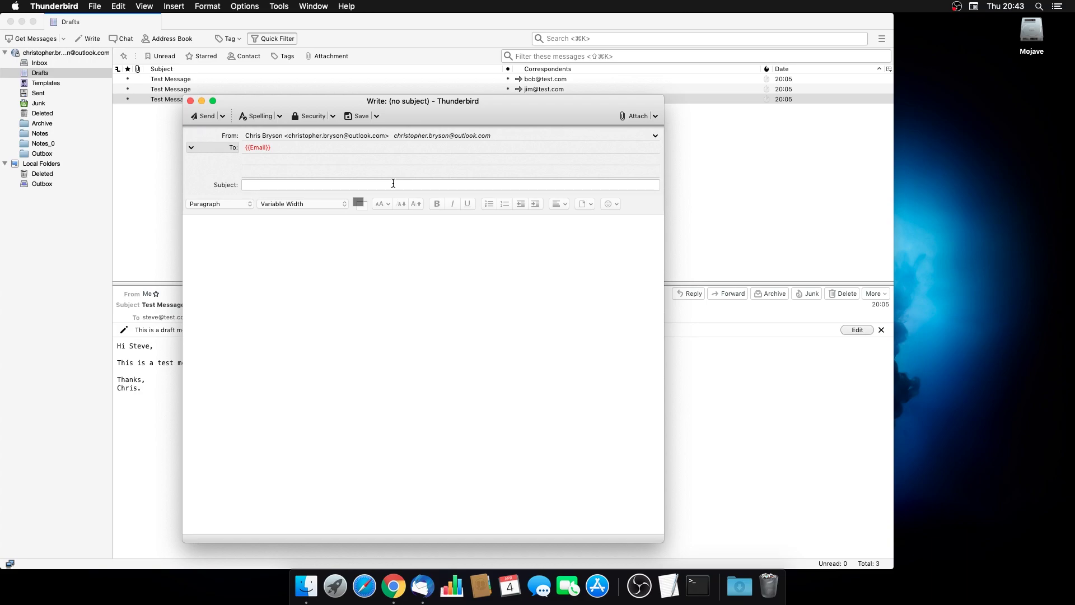
pyautogui.write('Message for {')
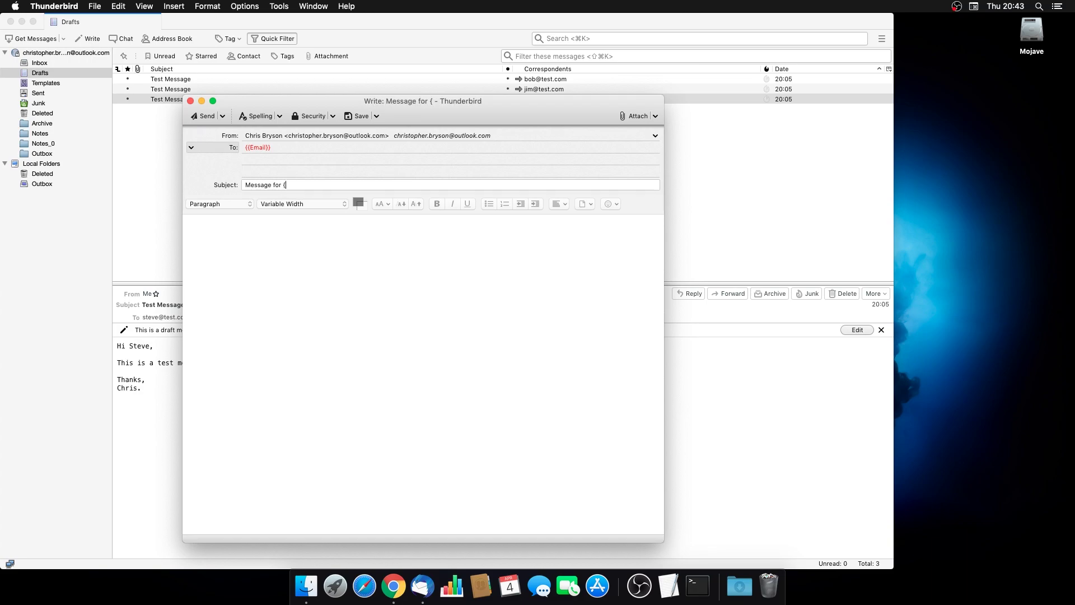
pyautogui.write('{Name}}')
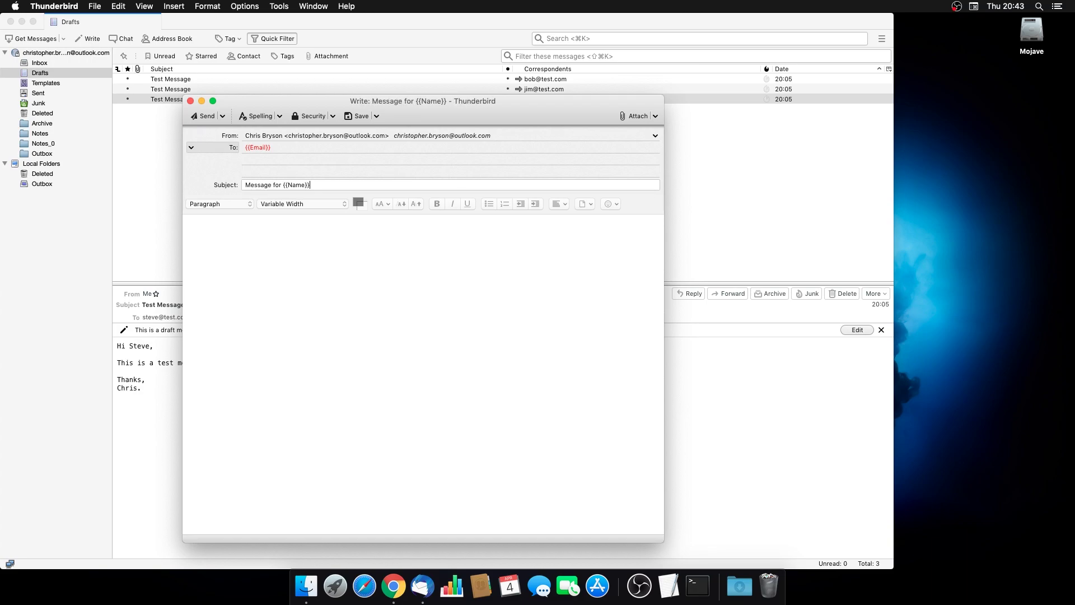
pyautogui.click(380, 237)
pyautogui.write('Hi ')
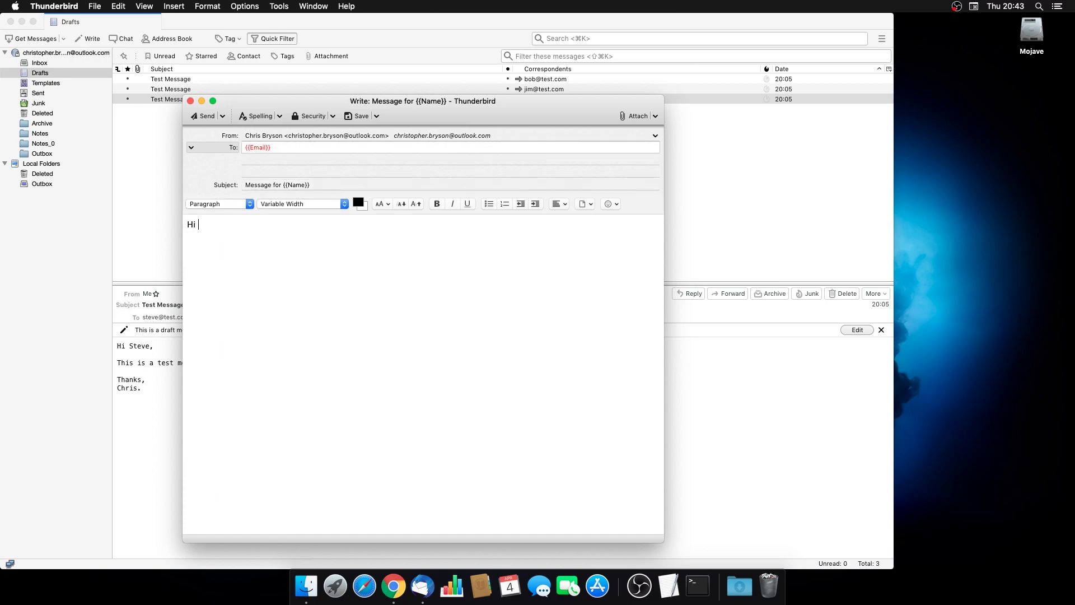
pyautogui.write('{{NameHere is youTH')
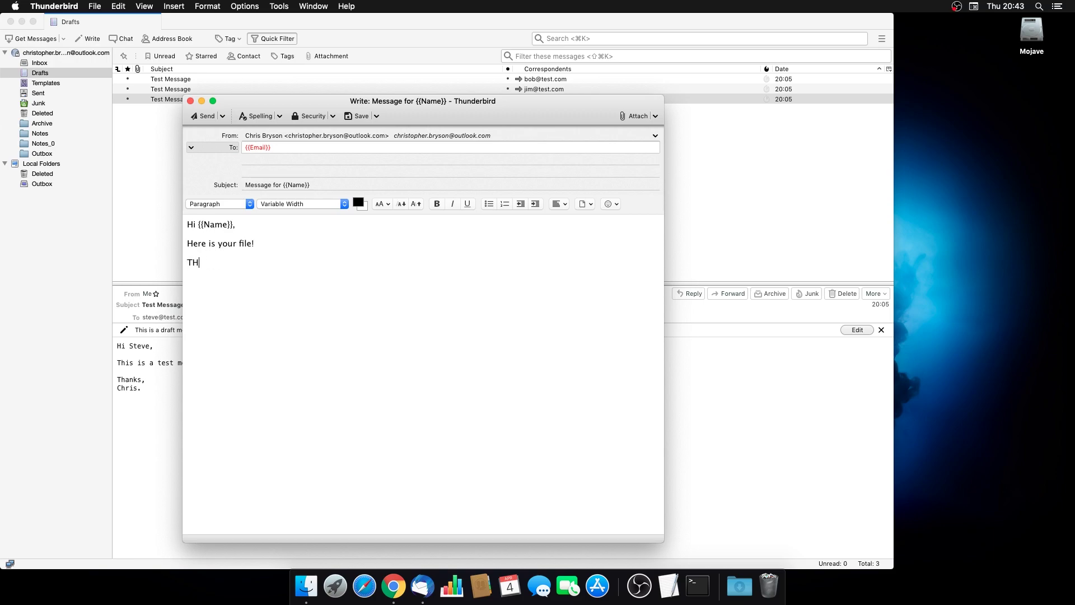
pyautogui.write('anhanks.')
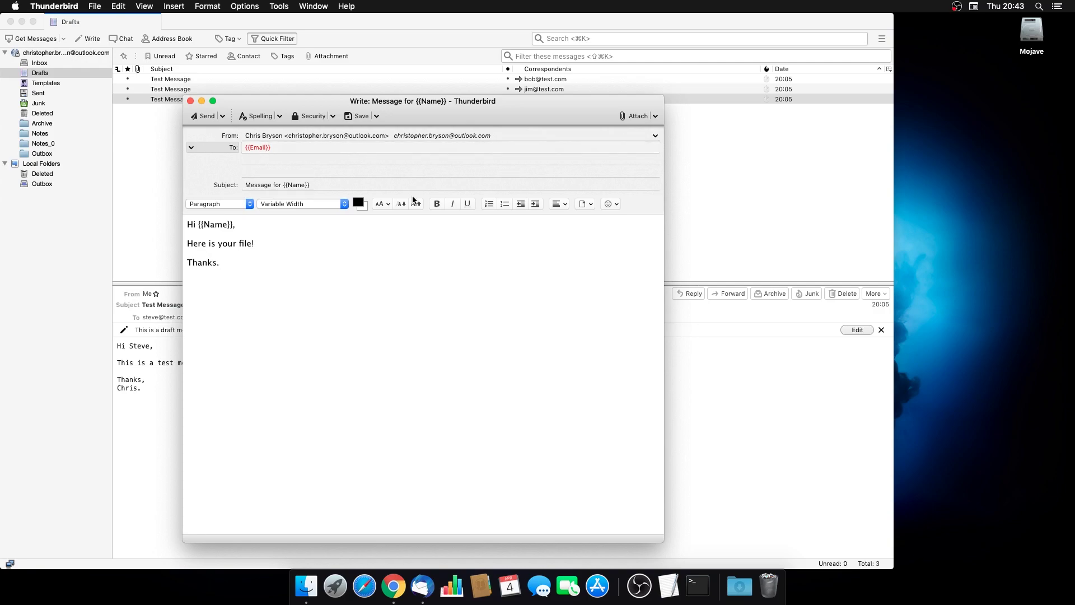
# - Open the Mail Merge settings and enable per-recipient attachments
pyautogui.click(98, 8)
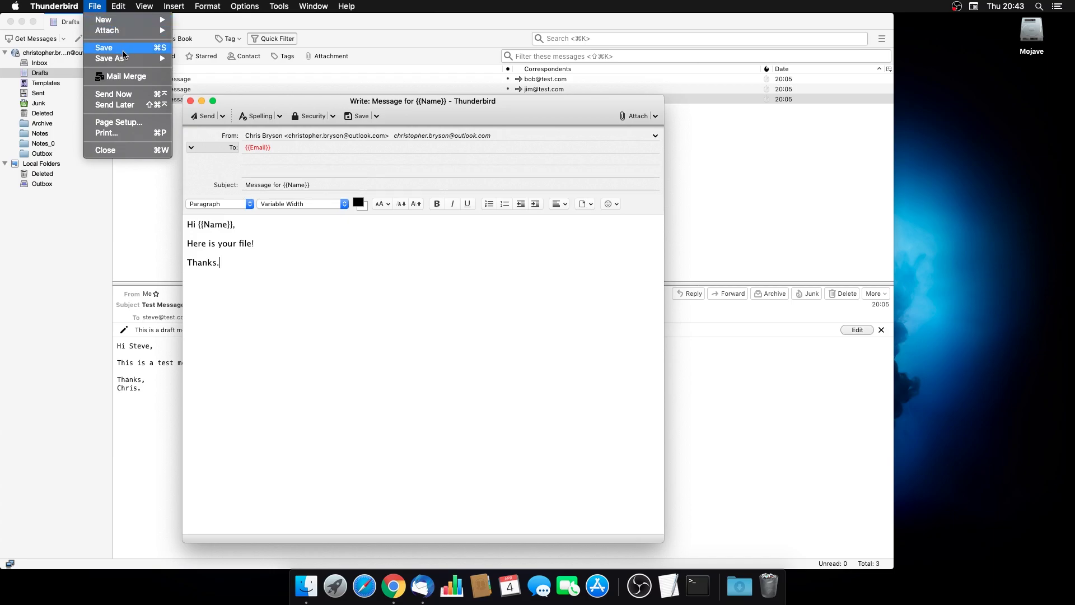
pyautogui.click(121, 76)
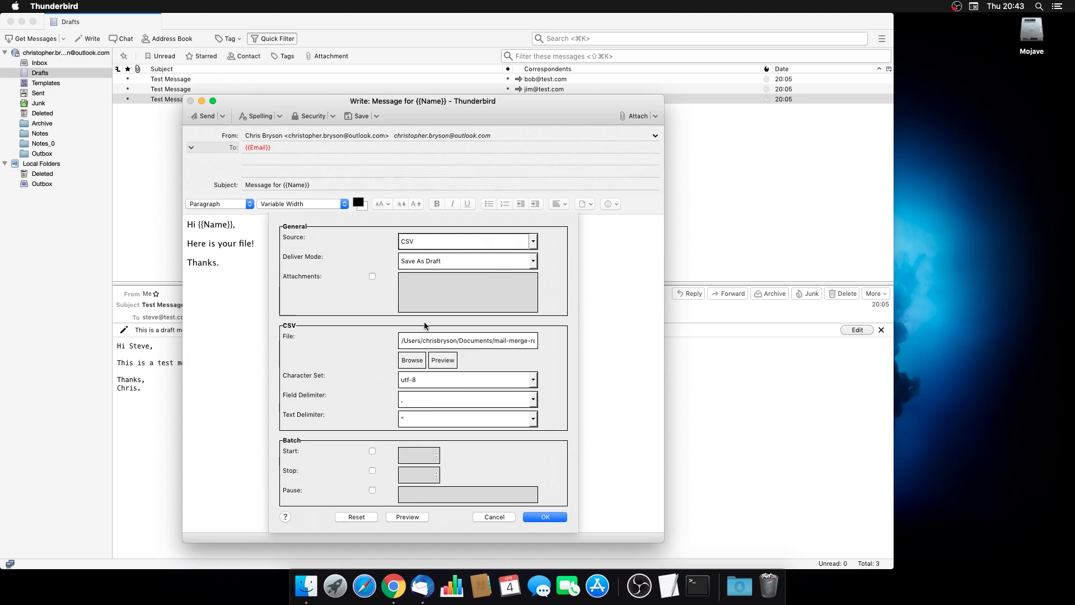
pyautogui.click(373, 277)
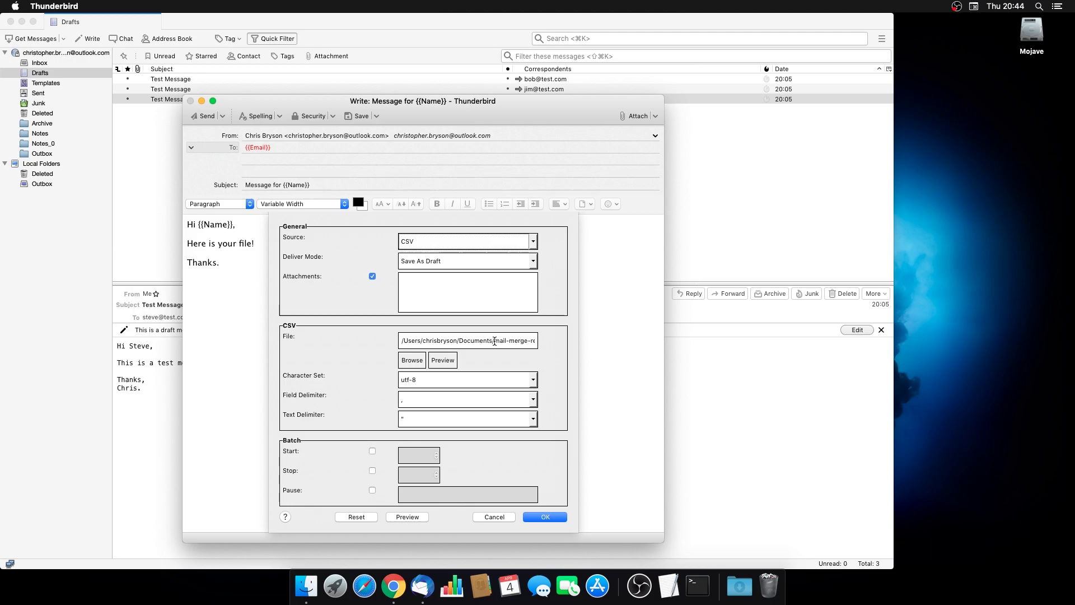
# - Set the attachments path to the Documents folder plus Attachments/{{Attachment}}
pyautogui.moveTo(496, 341); pyautogui.dragTo(354, 338)
pyautogui.press('super+c')
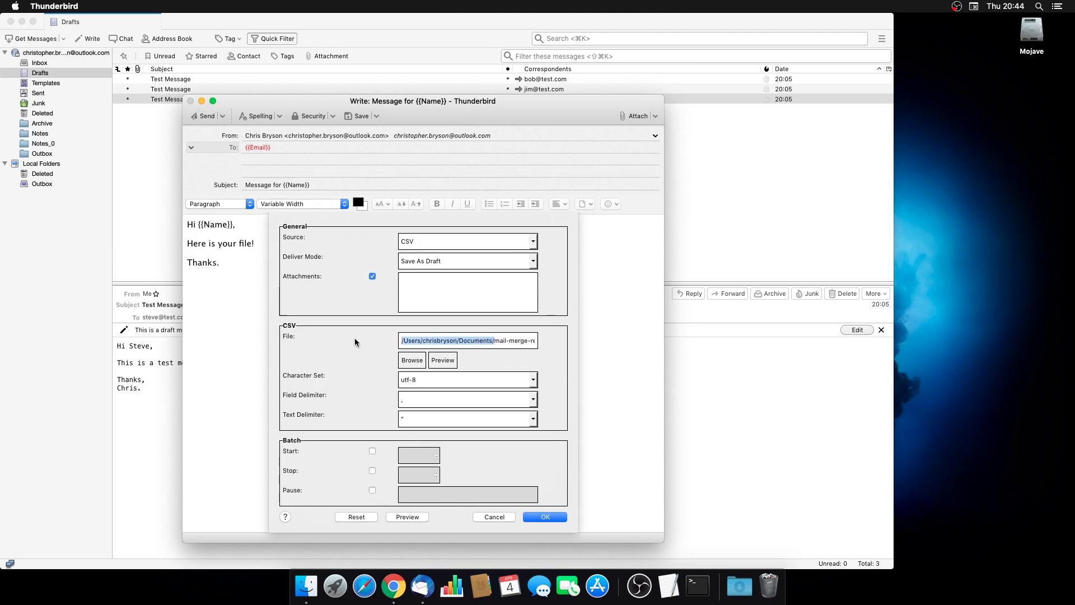
pyautogui.click(429, 295)
pyautogui.press('super+v')
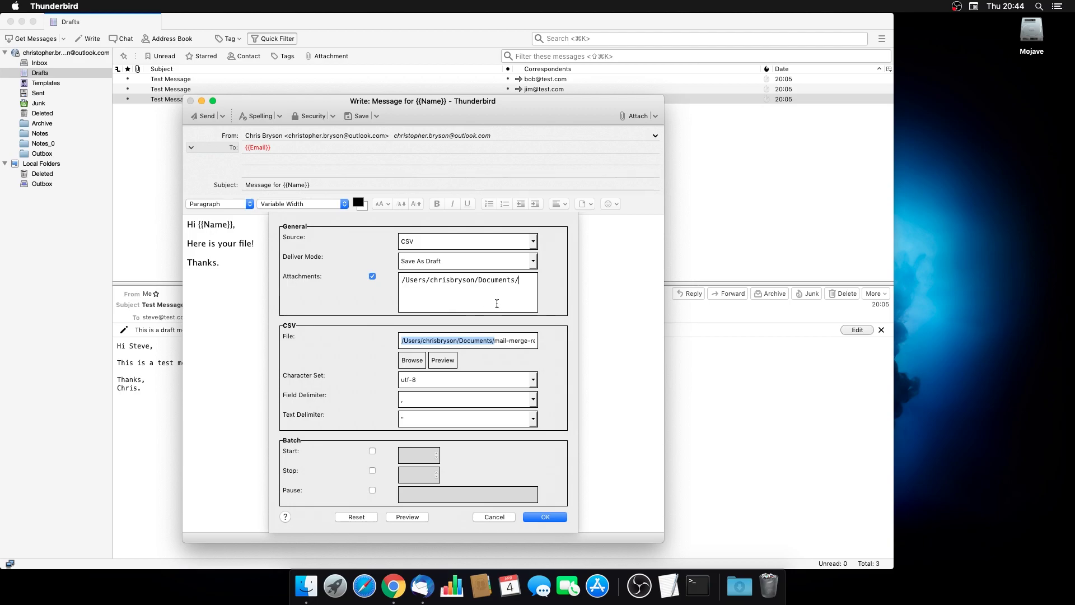
pyautogui.write('Attachment')
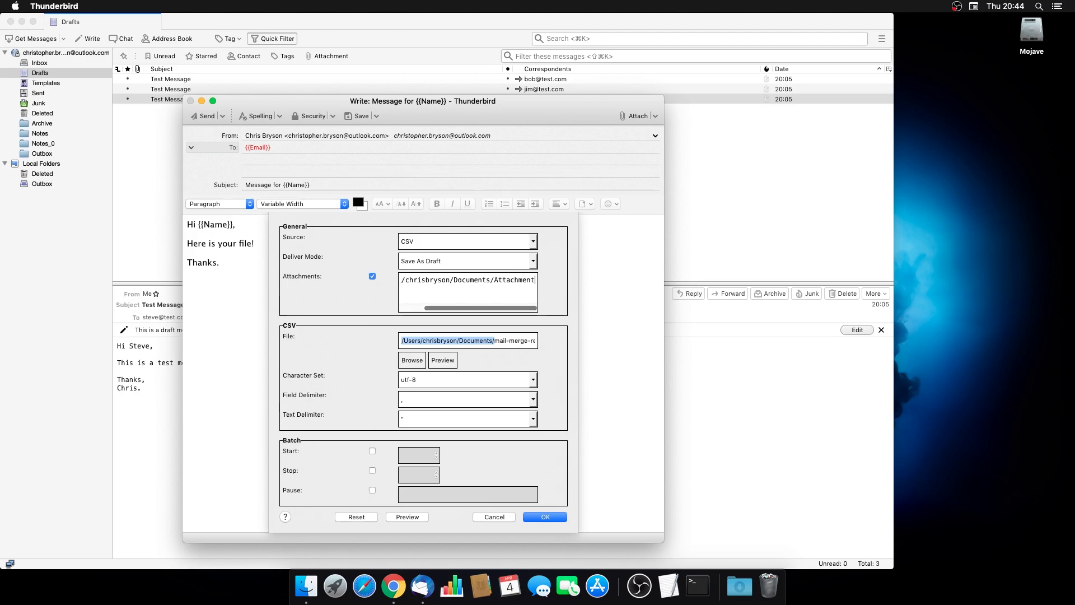
pyautogui.write('s/')
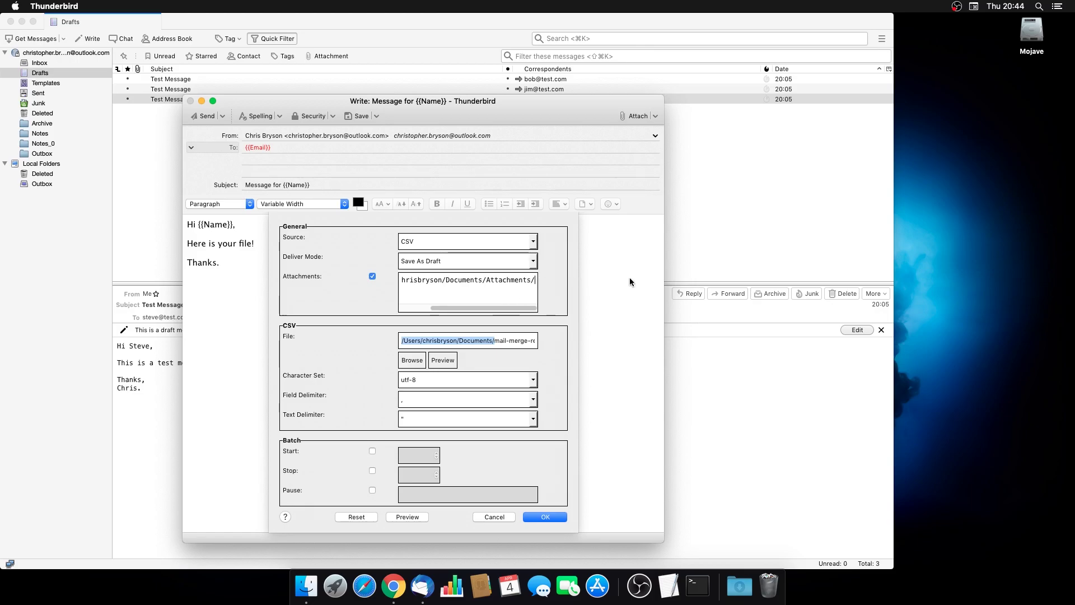
pyautogui.write('{{')
pyautogui.write('Attachment')
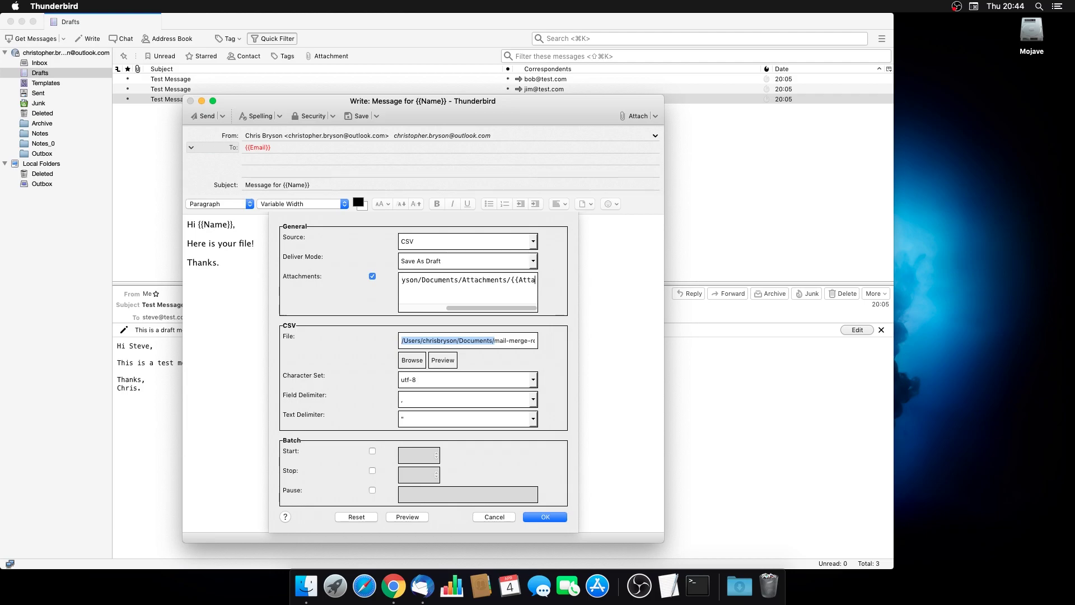
pyautogui.write('}}')
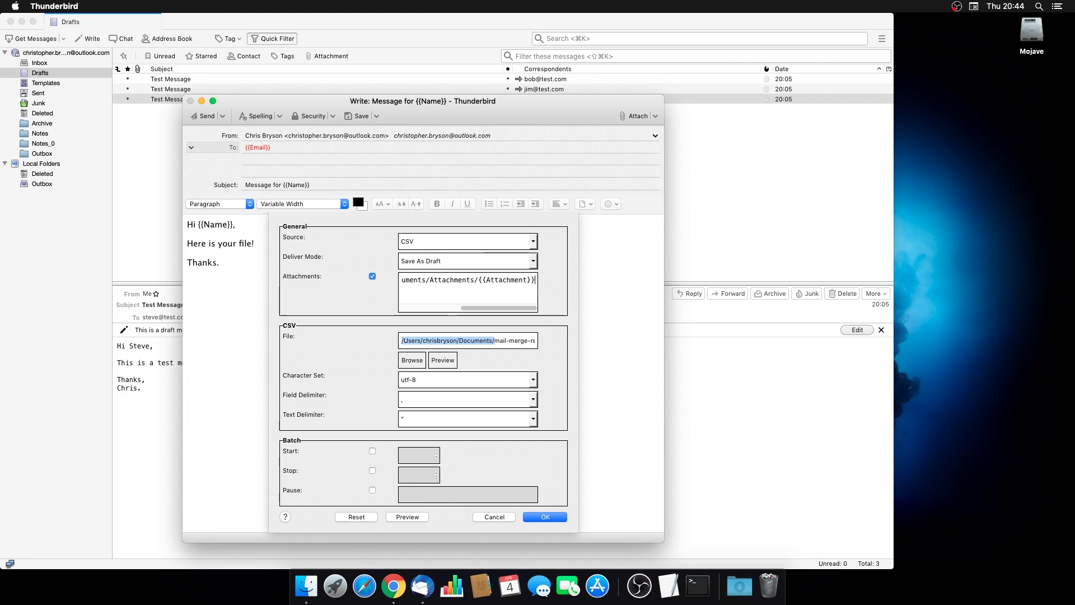
pyautogui.moveTo(523, 307); pyautogui.dragTo(426, 292)
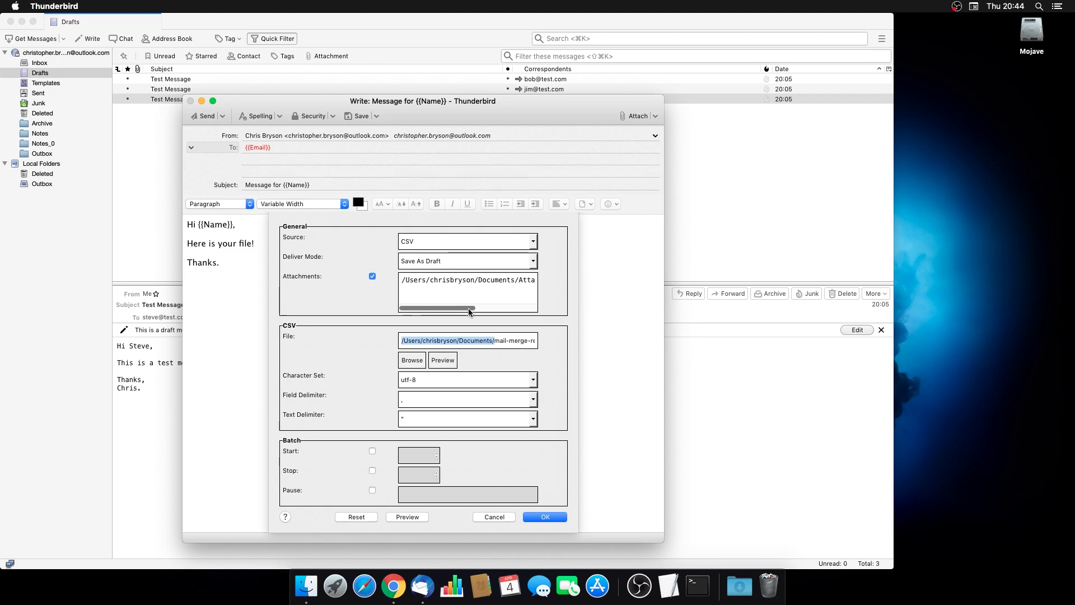
pyautogui.moveTo(468, 308); pyautogui.dragTo(525, 309)
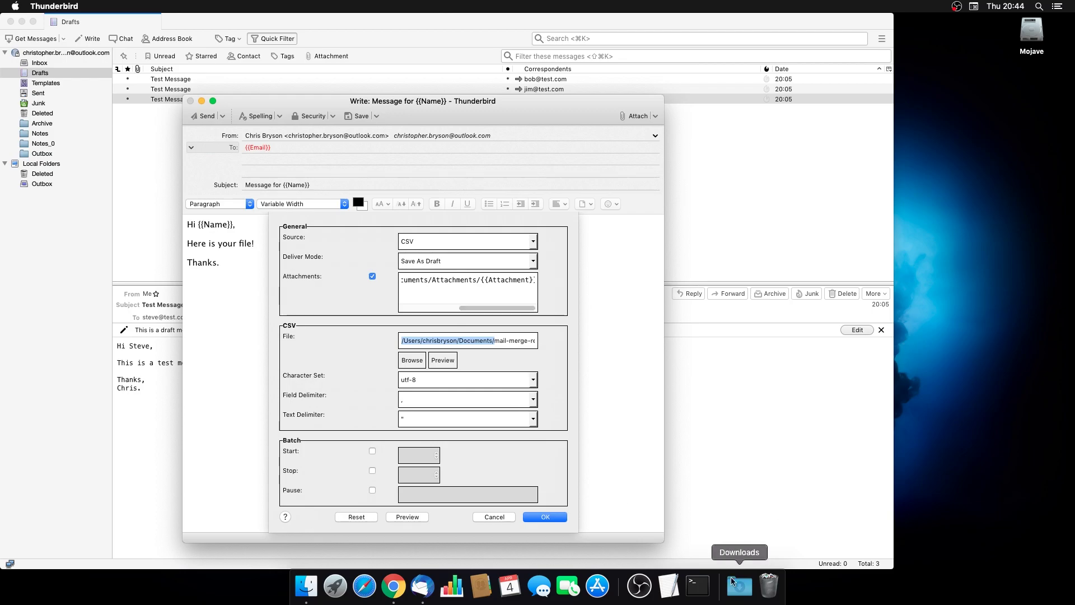
pyautogui.click(929, 179)
pyautogui.click(145, 6)
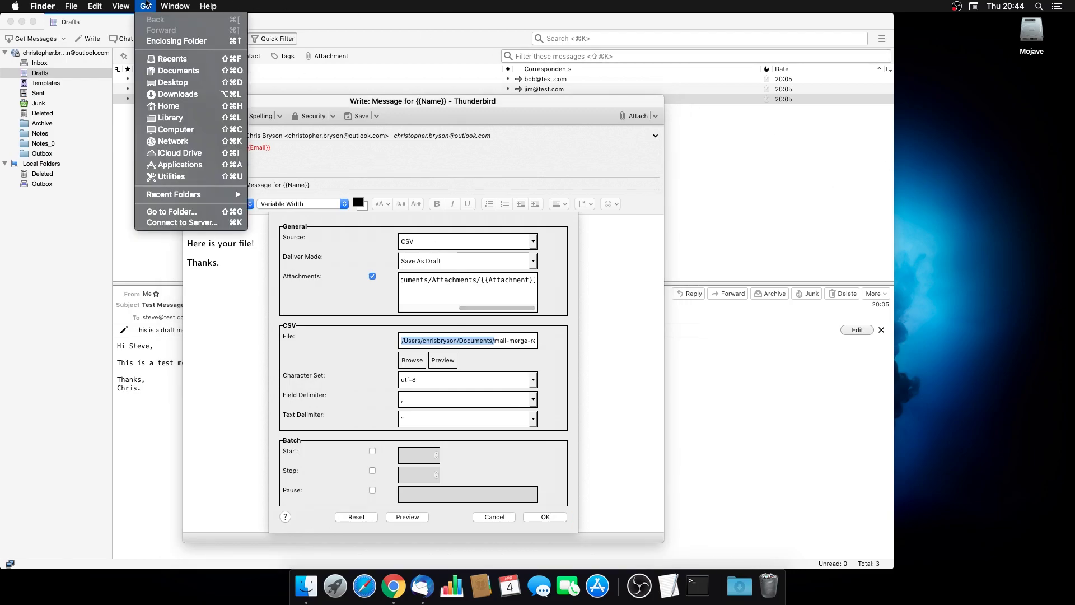
pyautogui.click(168, 71)
pyautogui.doubleClick(505, 243)
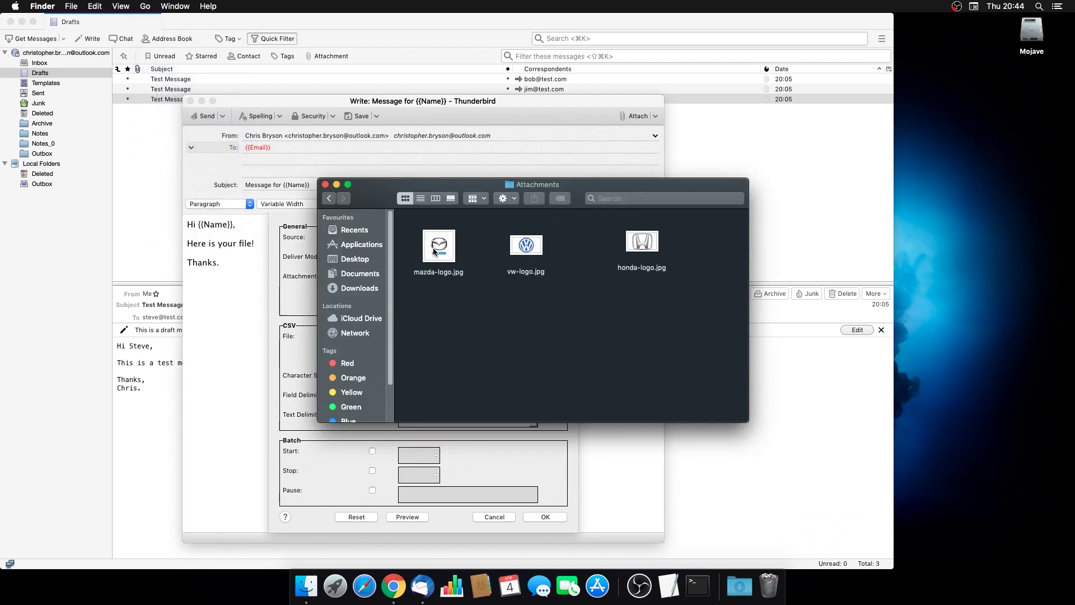
pyautogui.click(325, 184)
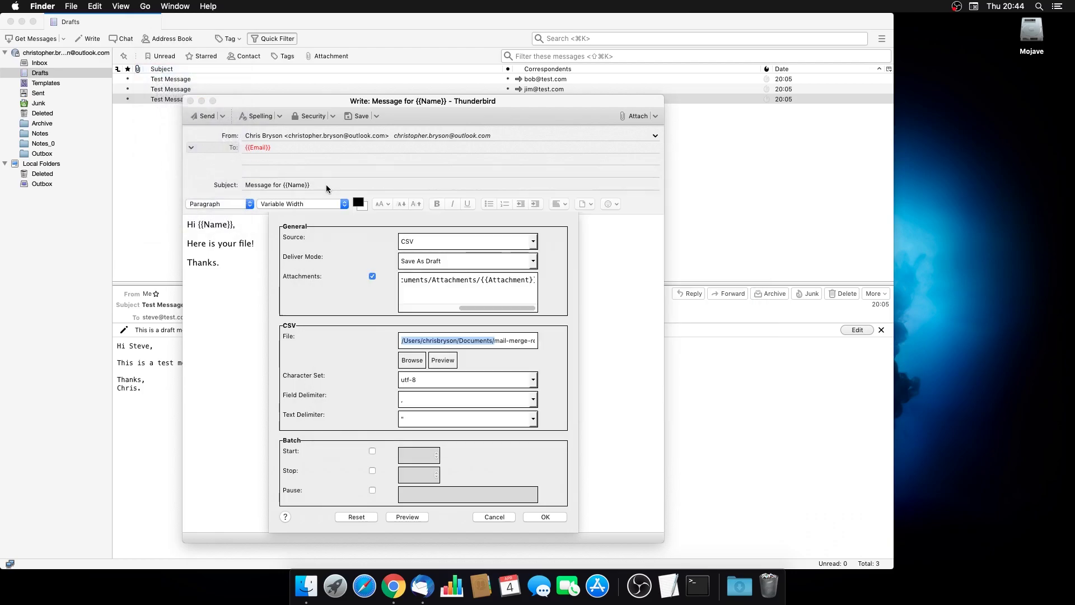
pyautogui.click(137, 5)
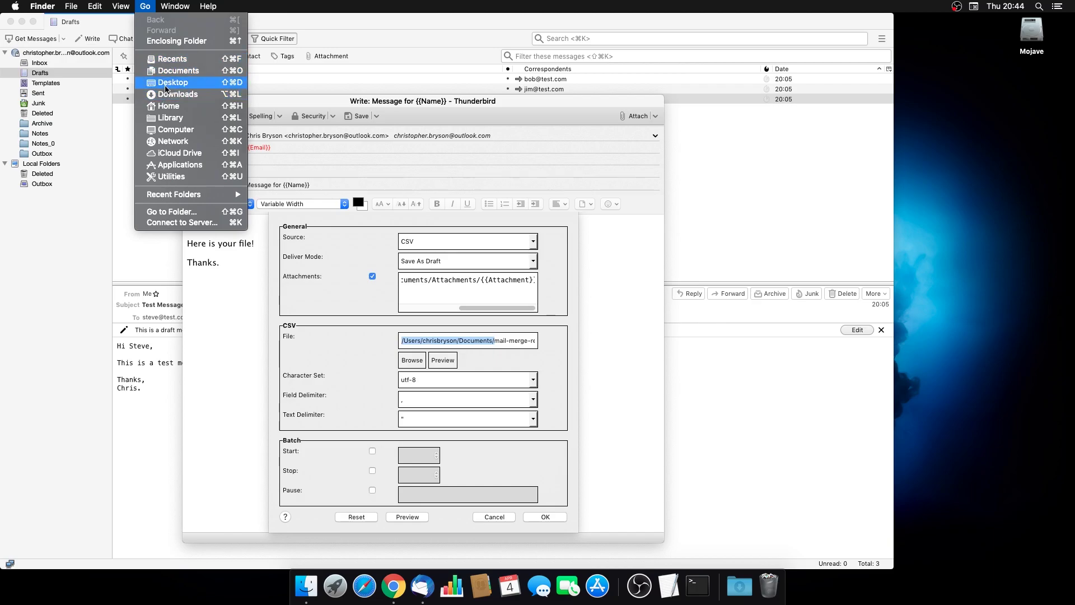
pyautogui.click(168, 71)
pyautogui.rightClick(552, 236)
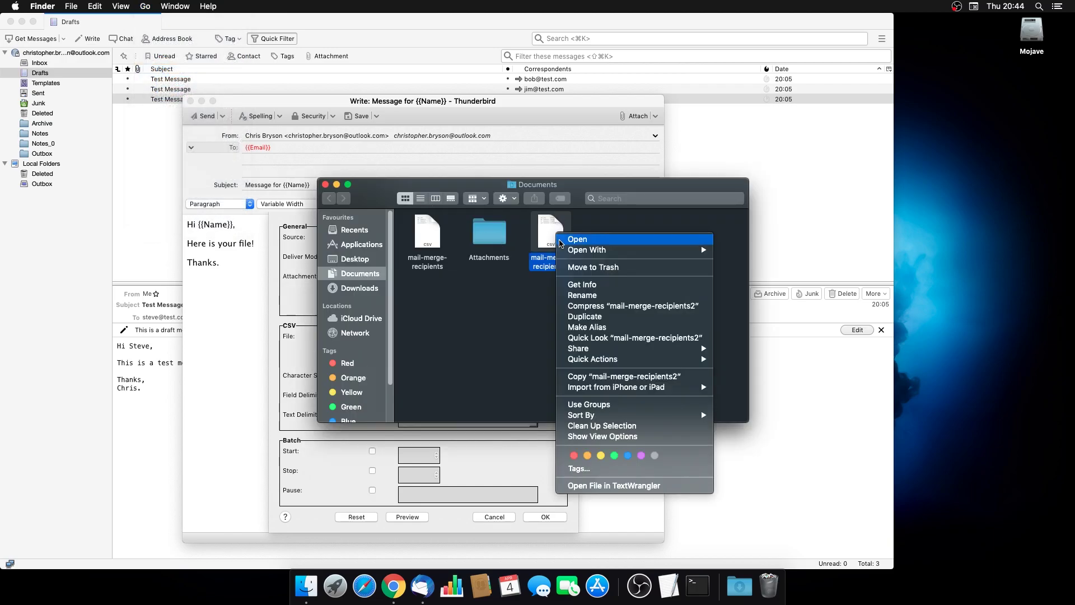
pyautogui.moveTo(648, 254)
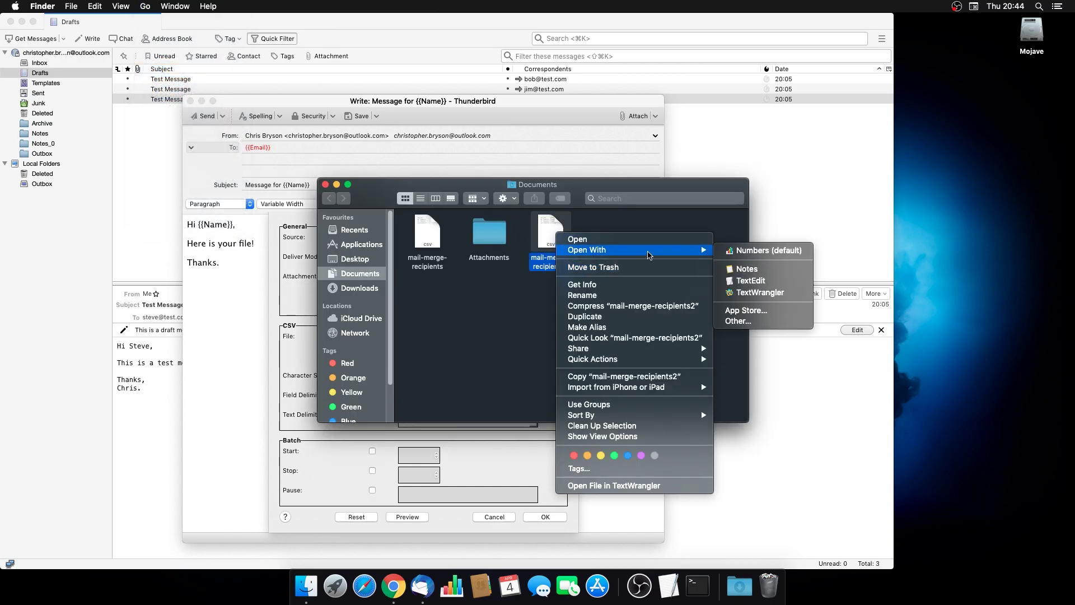
pyautogui.click(750, 280)
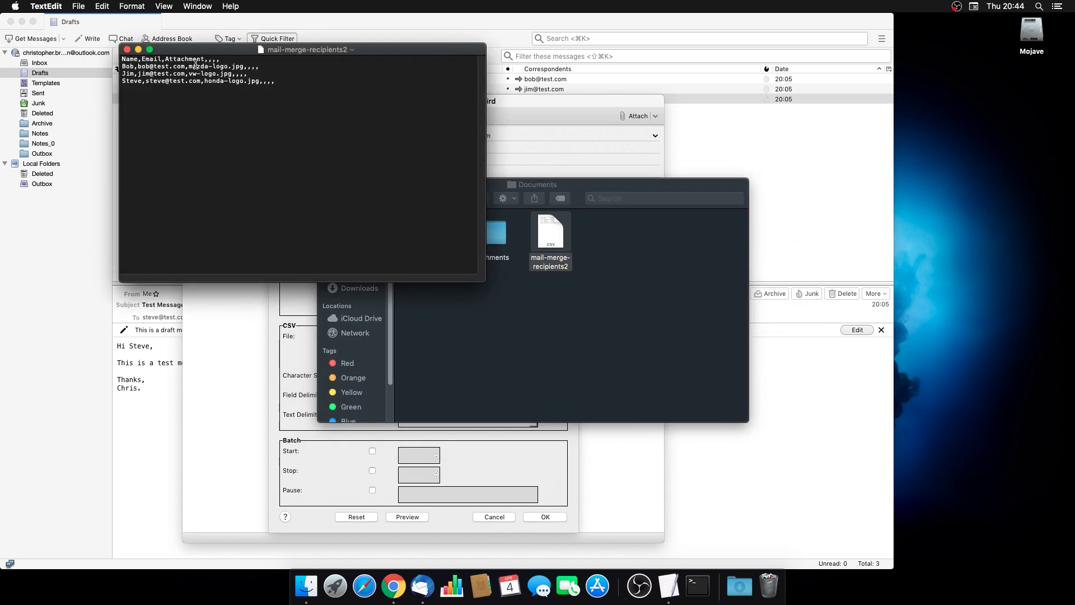
pyautogui.click(127, 50)
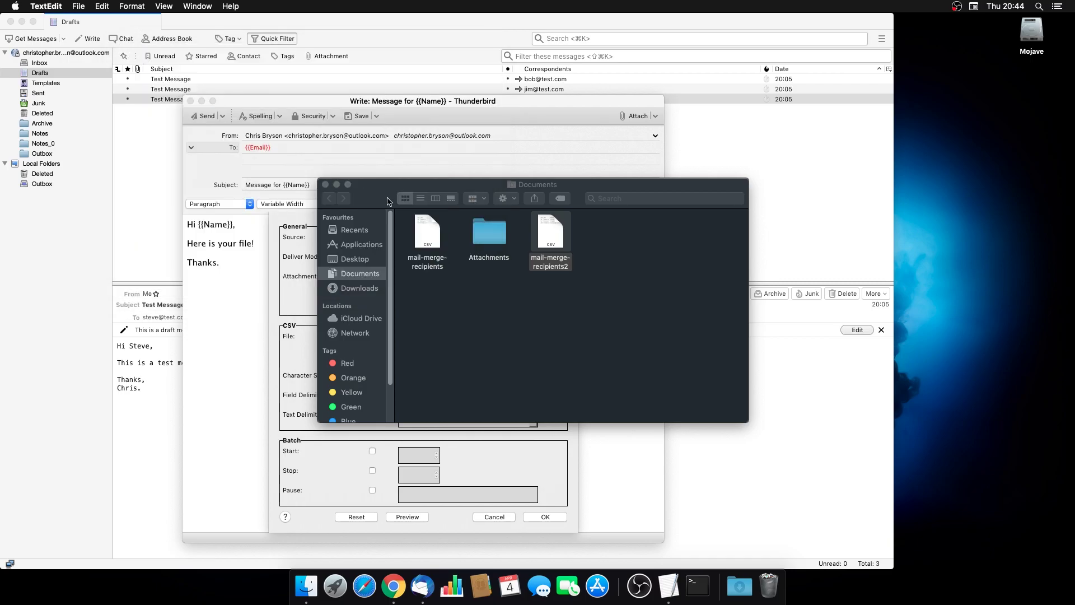
pyautogui.press('Return')
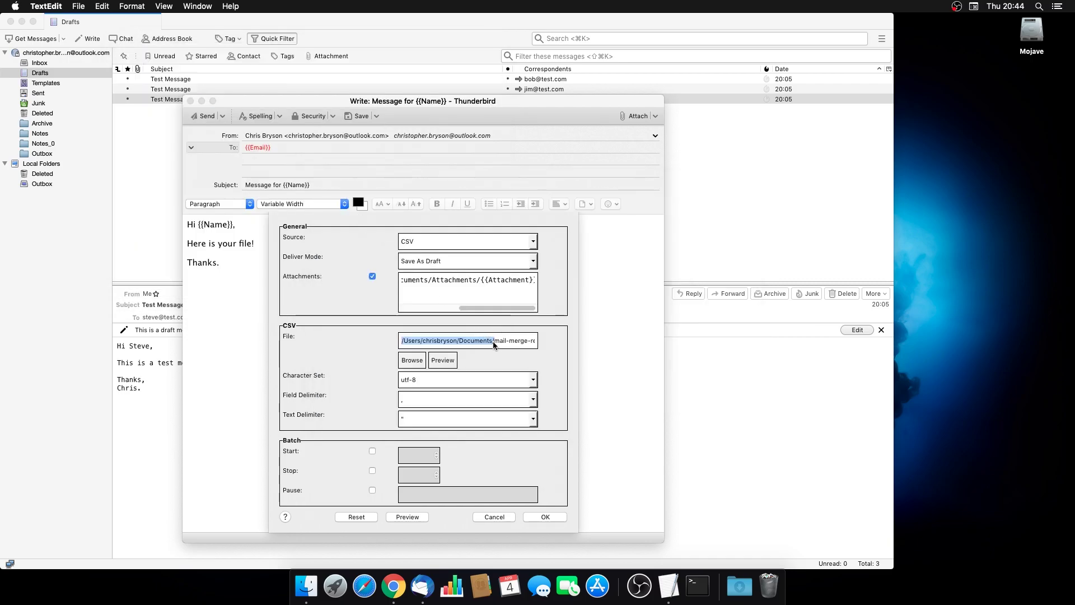
# - Switch the recipient list to mail-merge-recipients2 and run the merge to Drafts
pyautogui.click(421, 361)
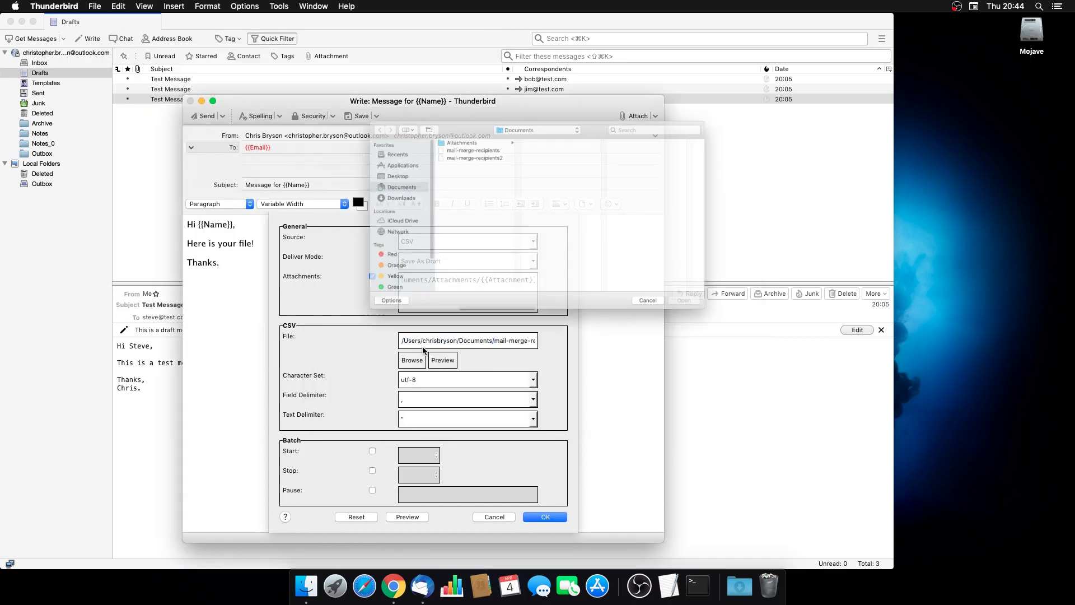
pyautogui.click(469, 142)
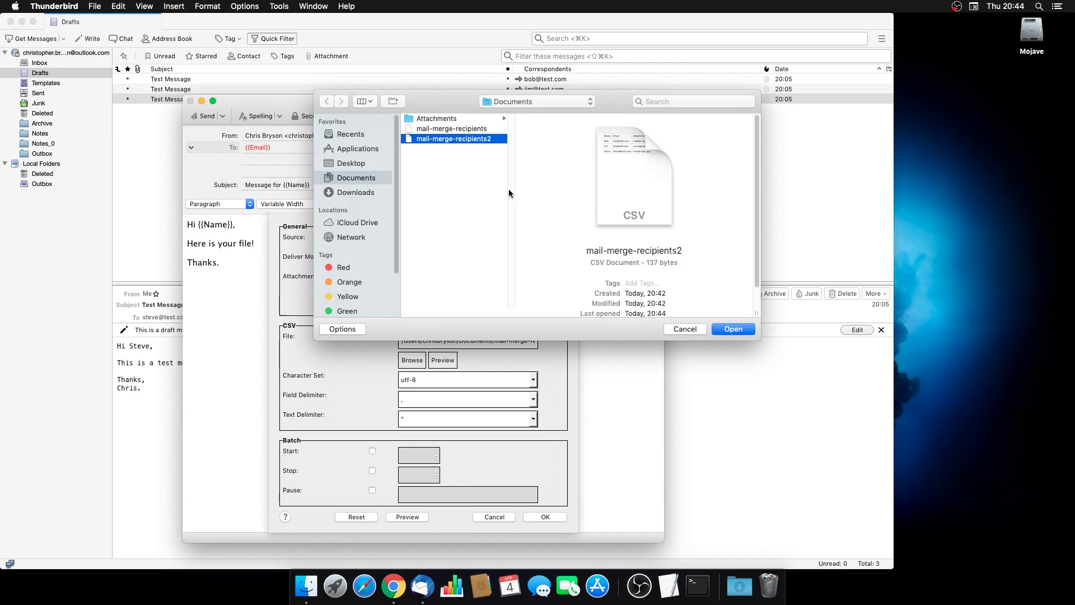
pyautogui.click(734, 329)
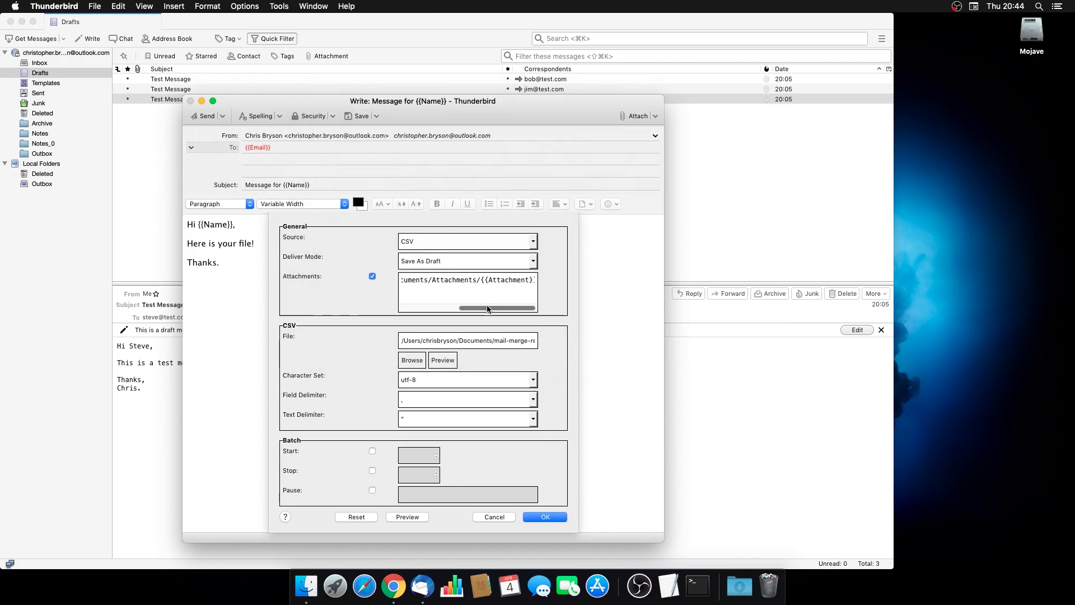
pyautogui.hscroll(2, 516, 310)
pyautogui.hscroll(-3, 517, 311)
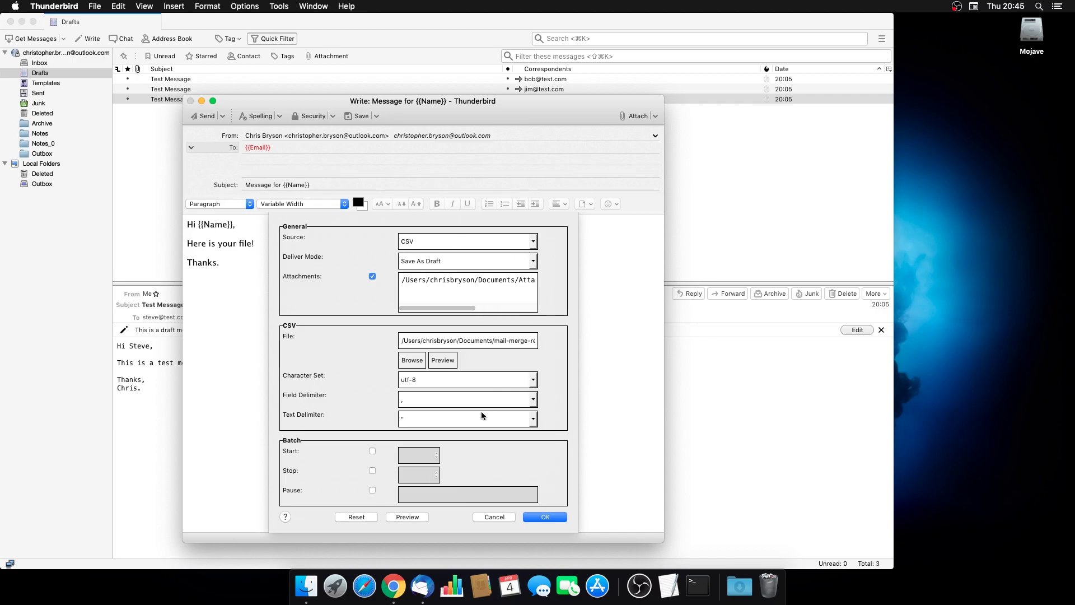
pyautogui.click(555, 516)
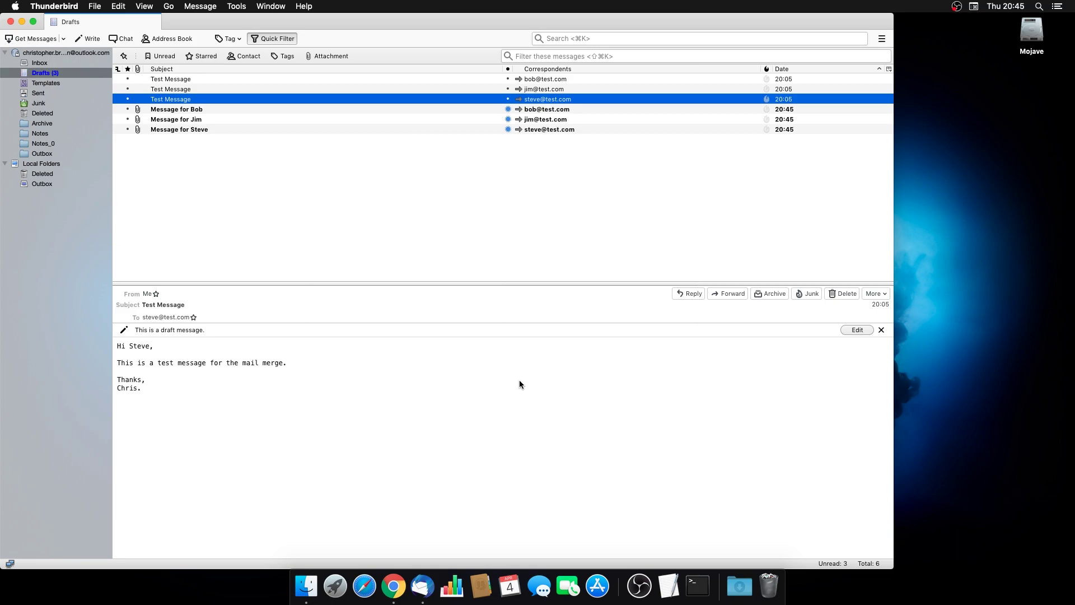
# - Preview the three new drafts, confirming mazda-logo.jpg, vw-logo.jpg and honda-logo.jpg attachments
pyautogui.click(208, 109)
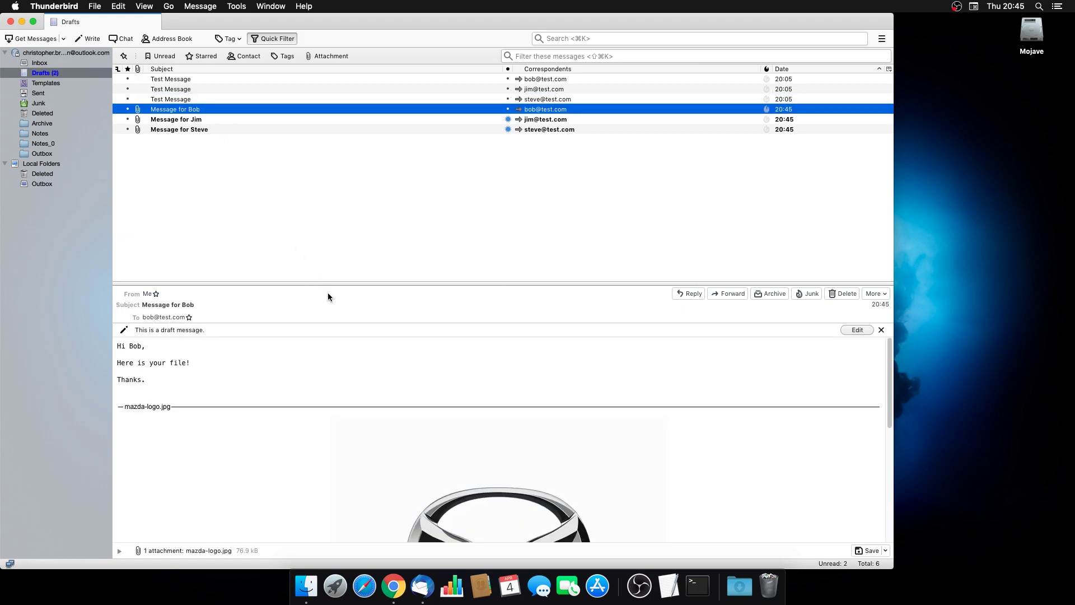
pyautogui.scroll(-3, 456, 420)
pyautogui.scroll(3, 455, 420)
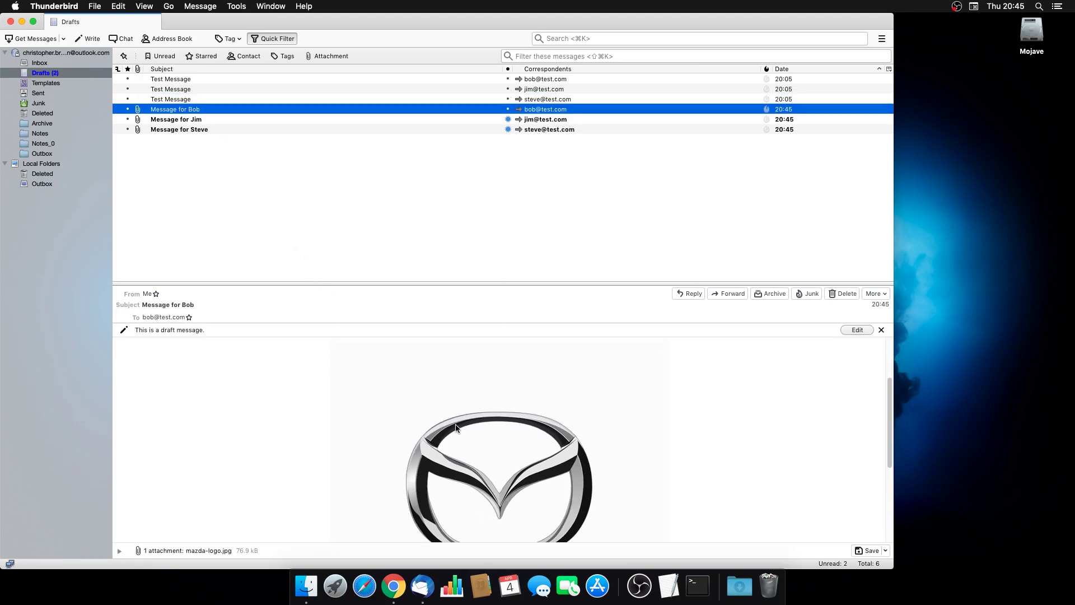
pyautogui.click(207, 118)
pyautogui.scroll(-3, 384, 357)
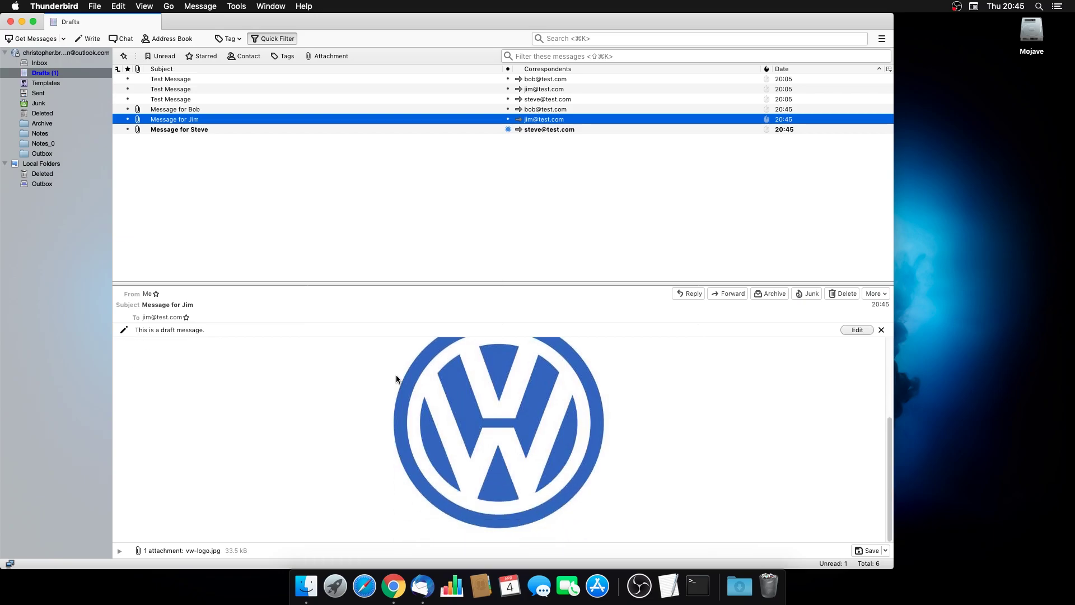
pyautogui.scroll(3, 384, 357)
pyautogui.click(223, 130)
pyautogui.scroll(-3, 521, 431)
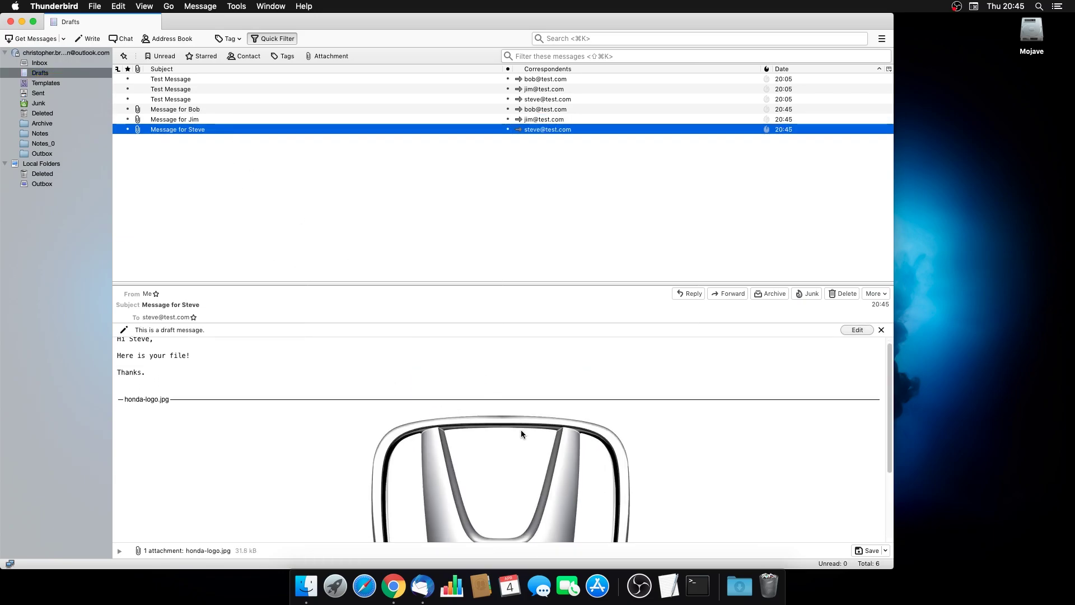
pyautogui.scroll(3, 523, 449)
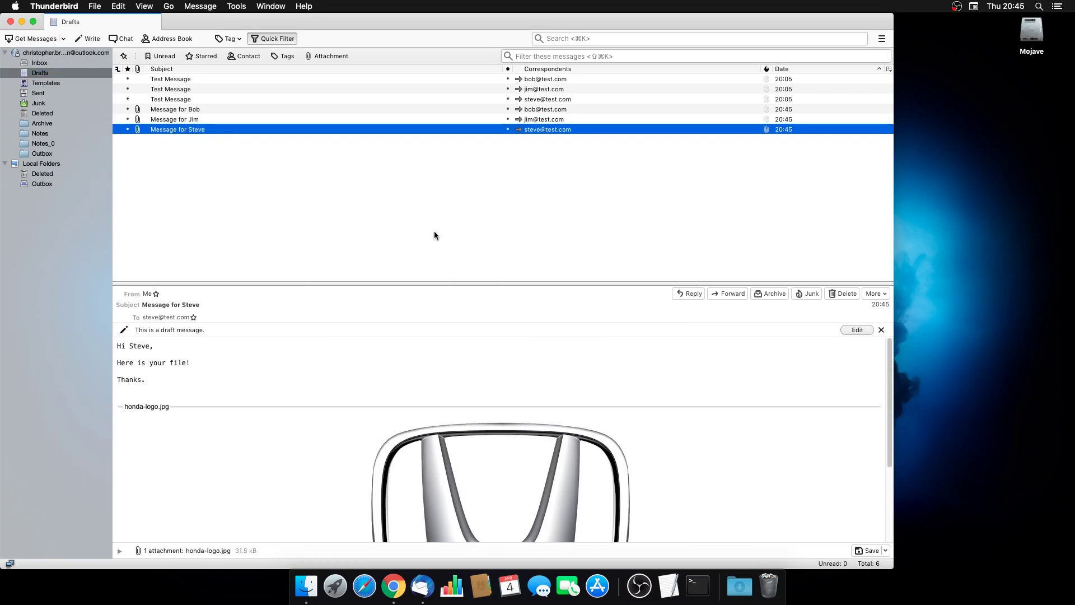